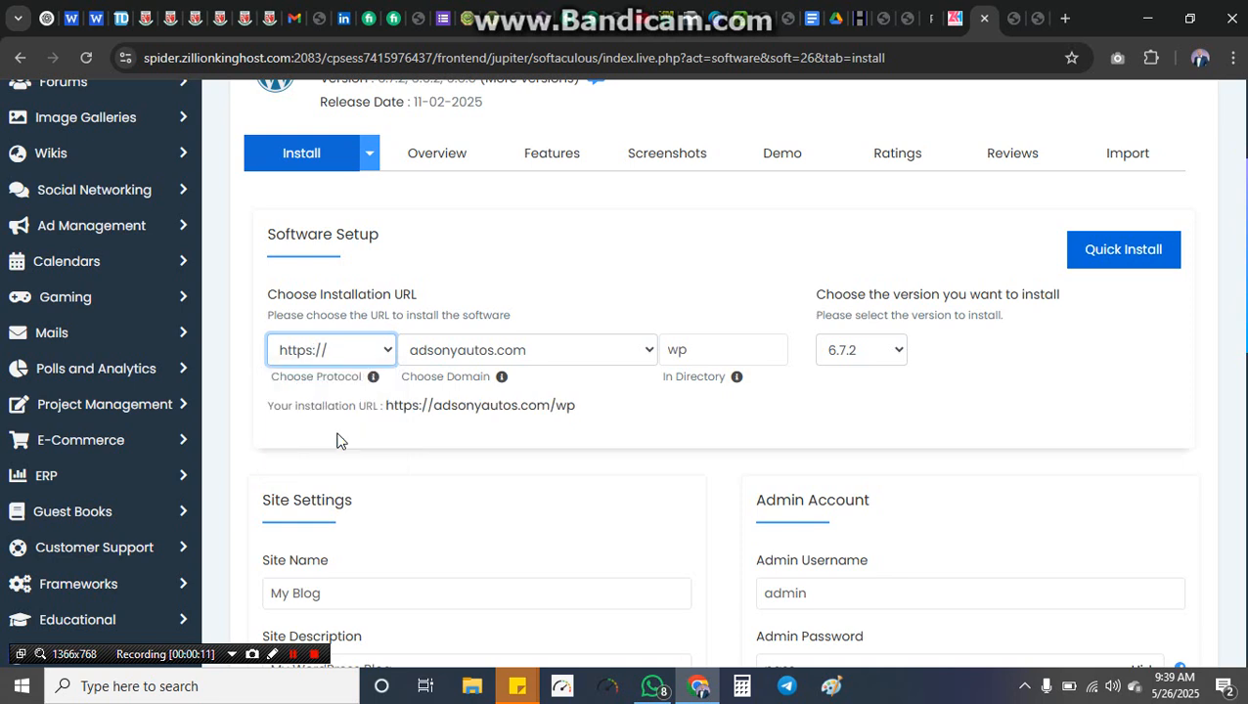
{"action": "left_click", "coordinate": [388, 352]}
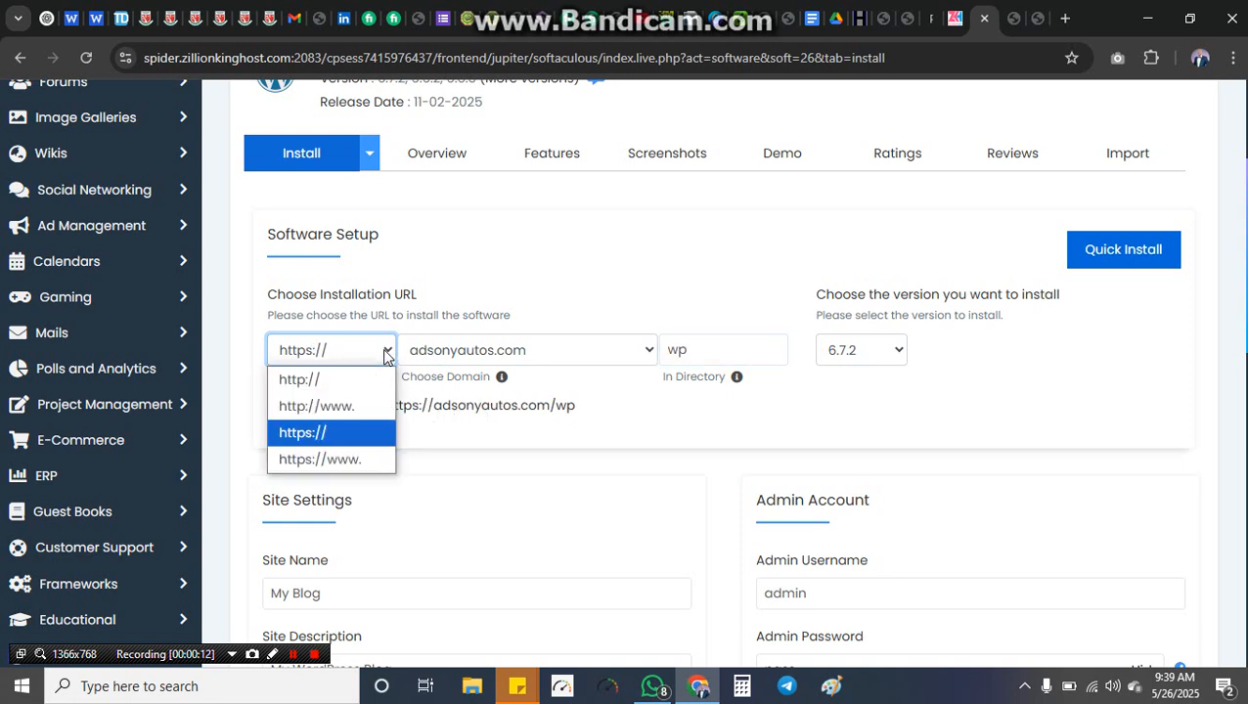
{"action": "left_click", "coordinate": [356, 463]}
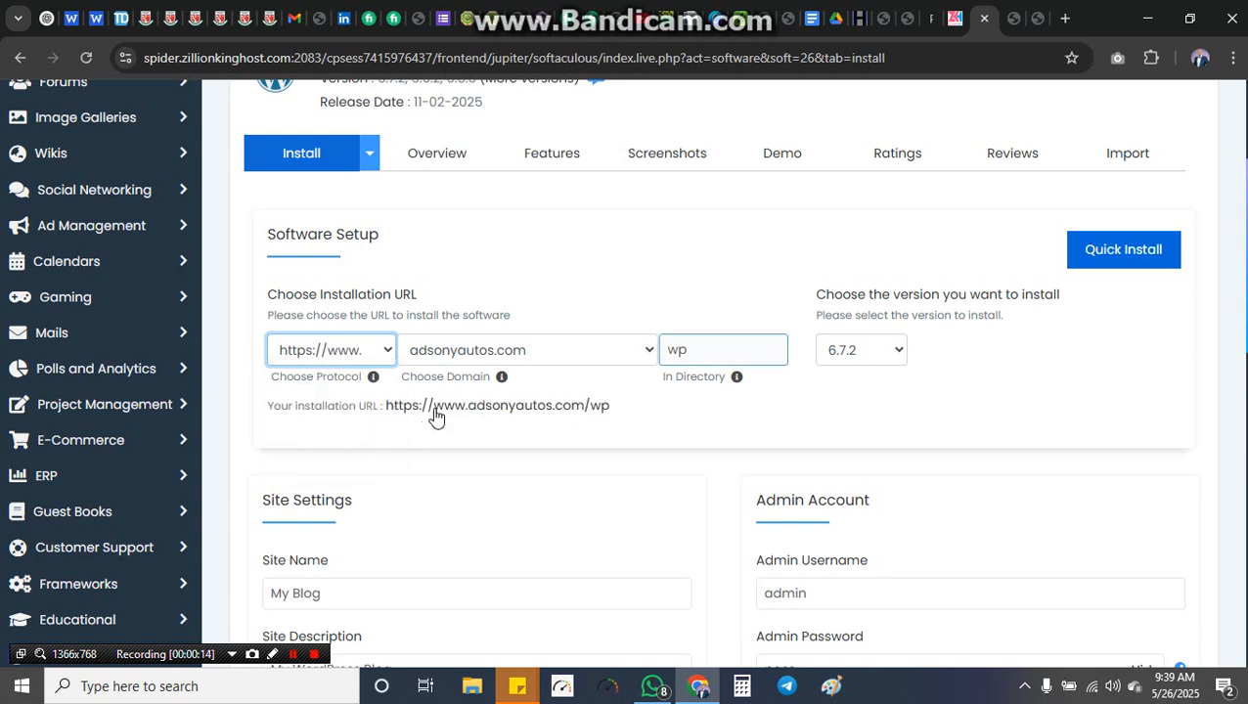
{"action": "left_click", "coordinate": [713, 350]}
{"action": "key", "text": "BackSpace"}
{"action": "key", "text": "BackSpace"}
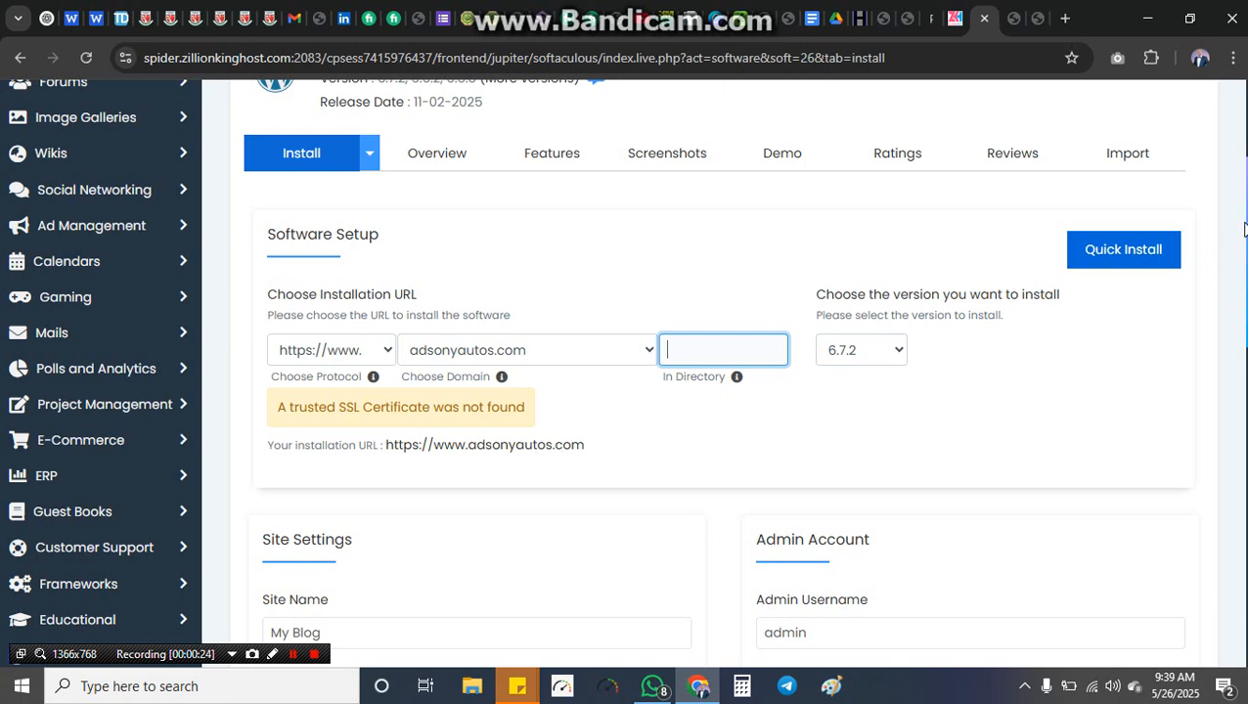
Step: Enter 'Adsony Autos Company Limited' as the Site Name, correcting the typos
{"action": "scroll", "coordinate": [626, 372], "scroll_direction": "down", "scroll_amount": 3}
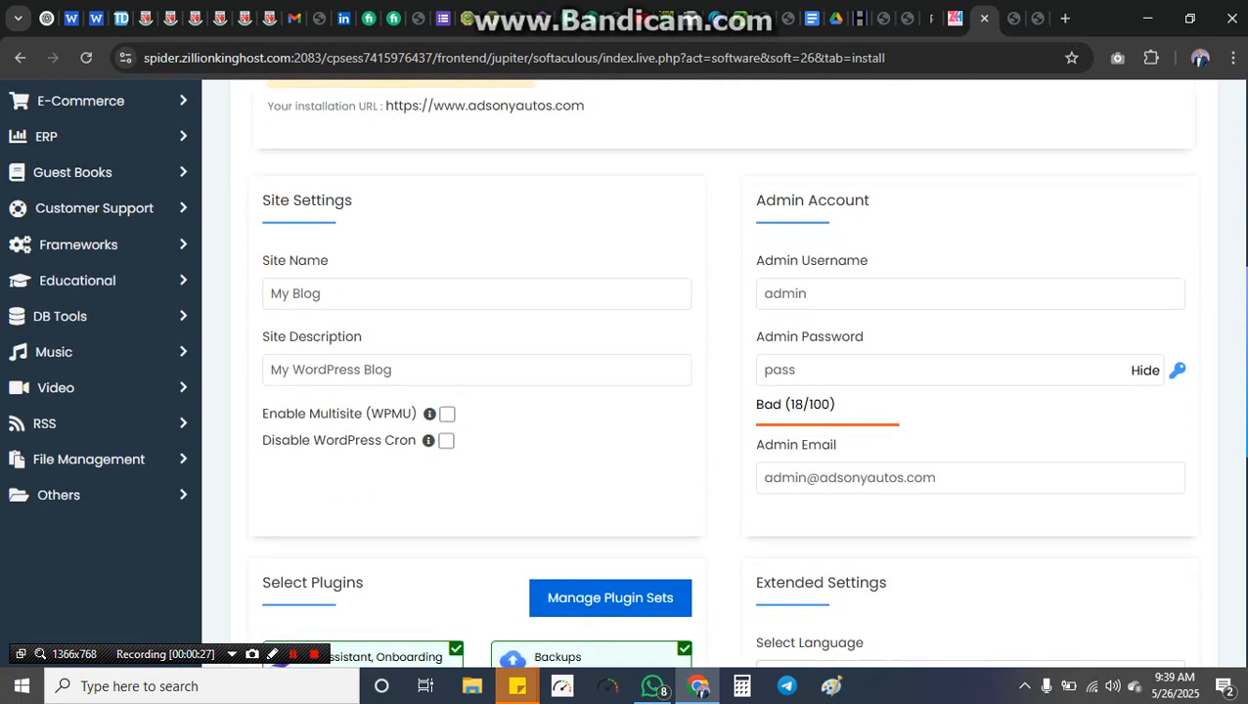
{"action": "left_click", "coordinate": [325, 291]}
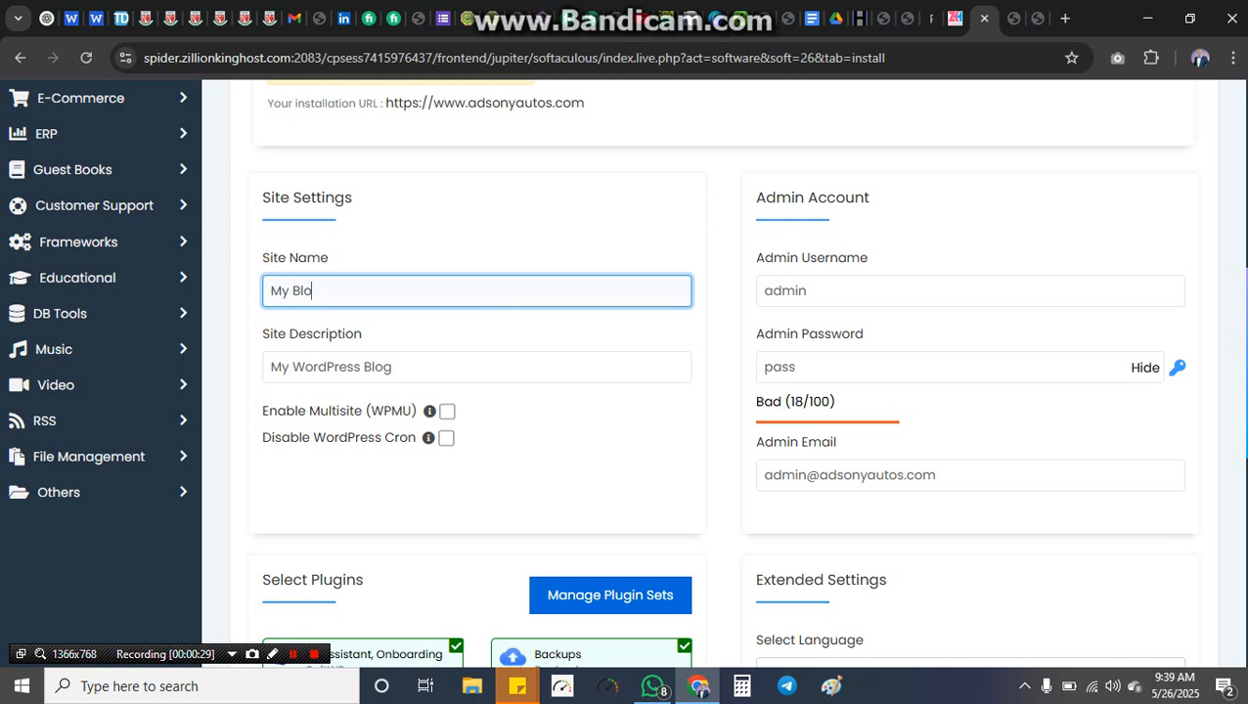
{"action": "key", "text": "BackSpace"}
{"action": "key", "text": "BackSpace"}
{"action": "key", "text": "BackSpace"}
{"action": "key", "text": "BackSpace"}
{"action": "key", "text": "BackSpace"}
{"action": "type", "text": "Adsony autos"}
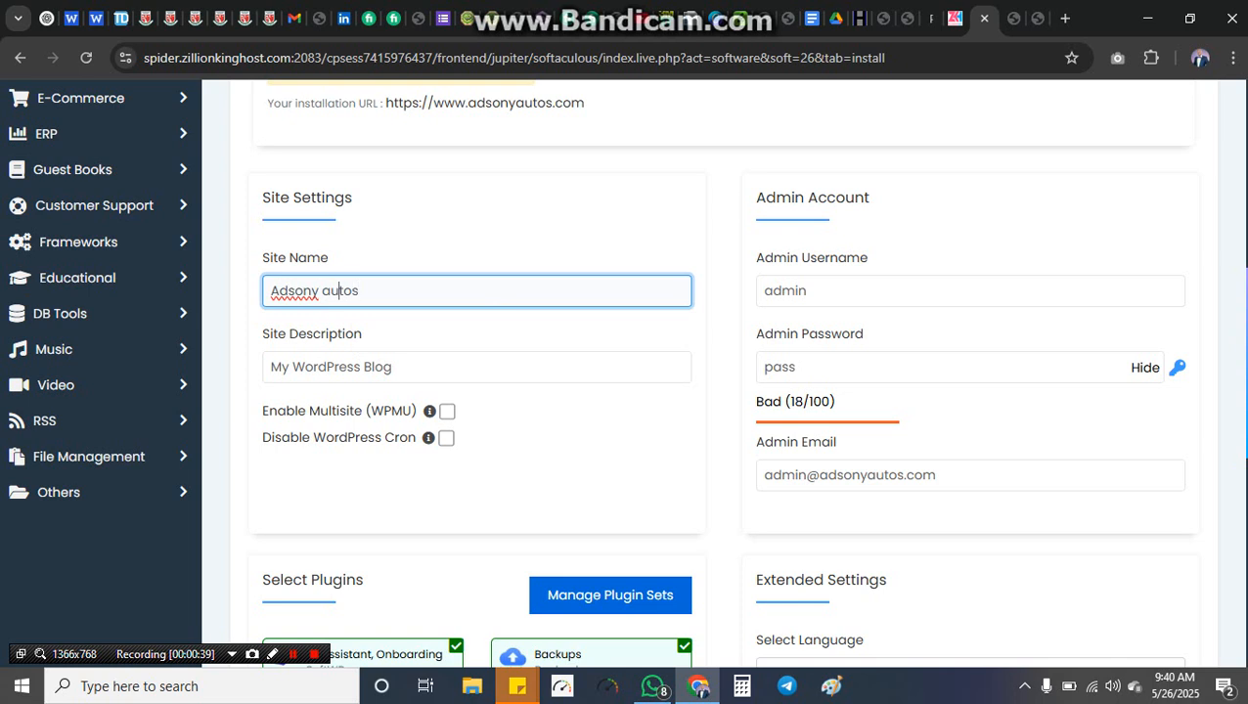
{"action": "key", "text": "BackSpace"}
{"action": "type", "text": "Autos Comapy Limited"}
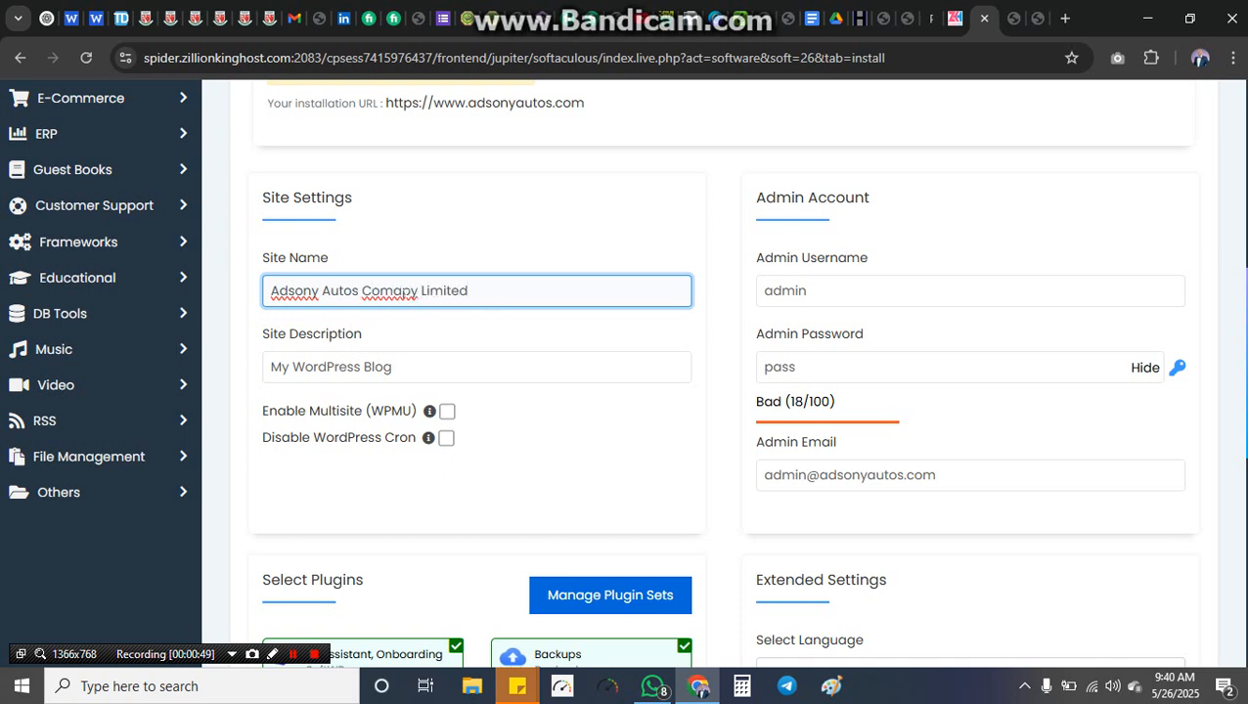
{"action": "key", "text": "BackSpace"}
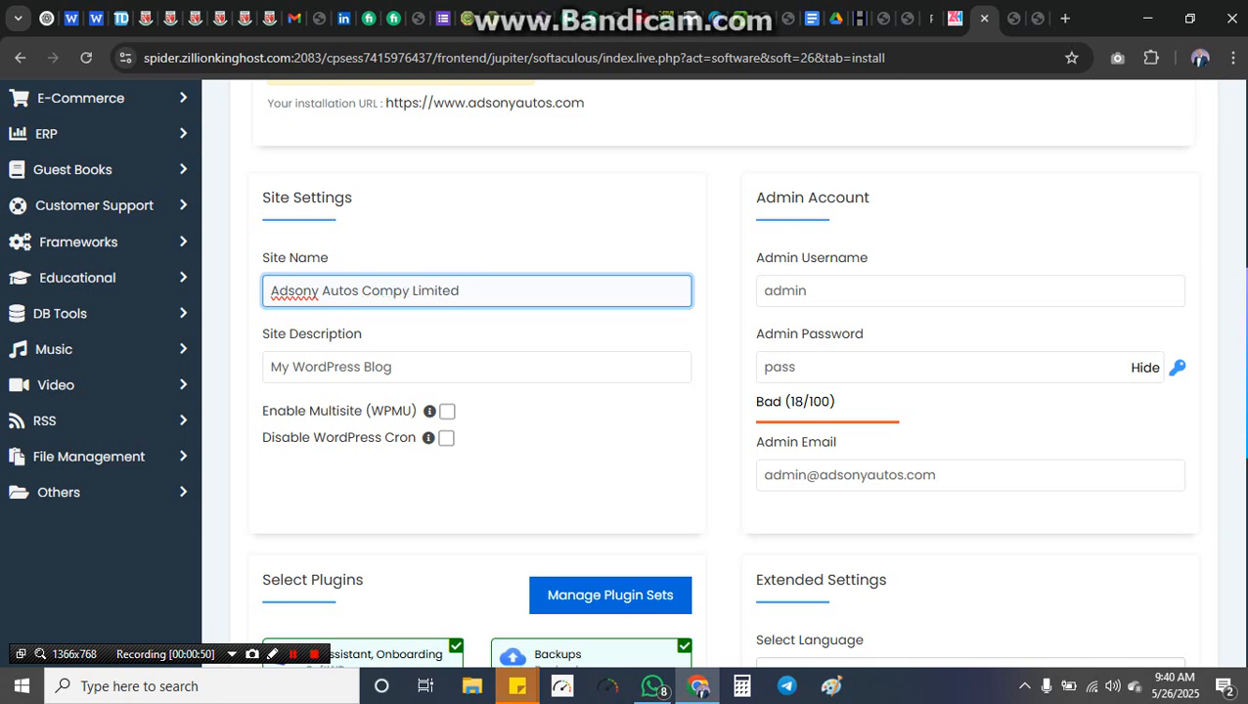
{"action": "key", "text": "Right"}
{"action": "type", "text": "an"}
Step: Replace 'My WordPress Blog' with 'We Love Detailing!' in the Site Description, fixing capitalisation
{"action": "left_click", "coordinate": [408, 354]}
{"action": "key", "text": "BackSpace"}
{"action": "key", "text": "BackSpace"}
{"action": "key", "text": "BackSpace"}
{"action": "key", "text": "BackSpace"}
{"action": "key", "text": "BackSpace"}
{"action": "key", "text": "BackSpace"}
{"action": "key", "text": "BackSpace"}
{"action": "key", "text": "BackSpace"}
{"action": "key", "text": "BackSpace"}
{"action": "key", "text": "BackSpace"}
{"action": "key", "text": "BackSpace"}
{"action": "key", "text": "BackSpace"}
{"action": "key", "text": "BackSpace"}
{"action": "key", "text": "BackSpace"}
{"action": "key", "text": "BackSpace"}
{"action": "key", "text": "BackSpace"}
{"action": "key", "text": "BackSpace"}
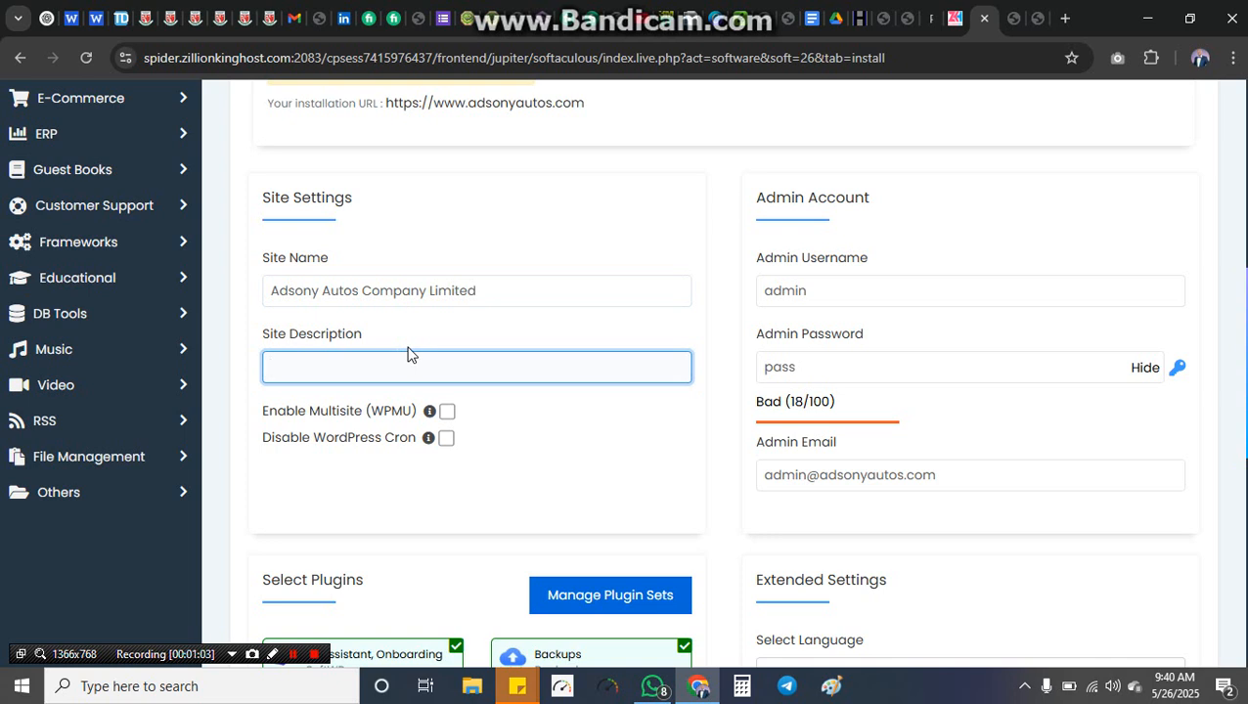
{"action": "type", "text": "We"}
{"action": "key", "text": "BackSpace"}
{"action": "key", "text": "BackSpace"}
{"action": "key", "text": "BackSpace"}
{"action": "type", "text": "We love detoiling!"}
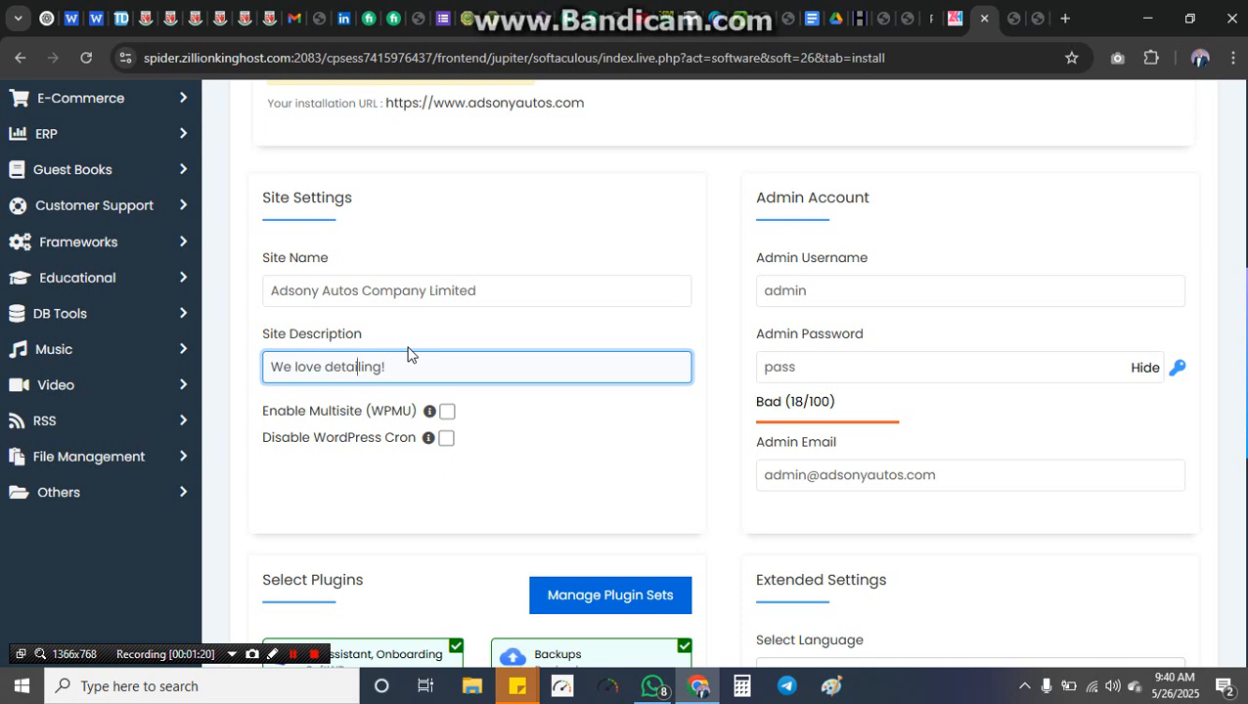
{"action": "key", "text": "BackSpace"}
{"action": "type", "text": "D"}
{"action": "key", "text": "Left"}
{"action": "key", "text": "Left"}
{"action": "key", "text": "Left"}
{"action": "key", "text": "BackSpace"}
{"action": "type", "text": "L"}
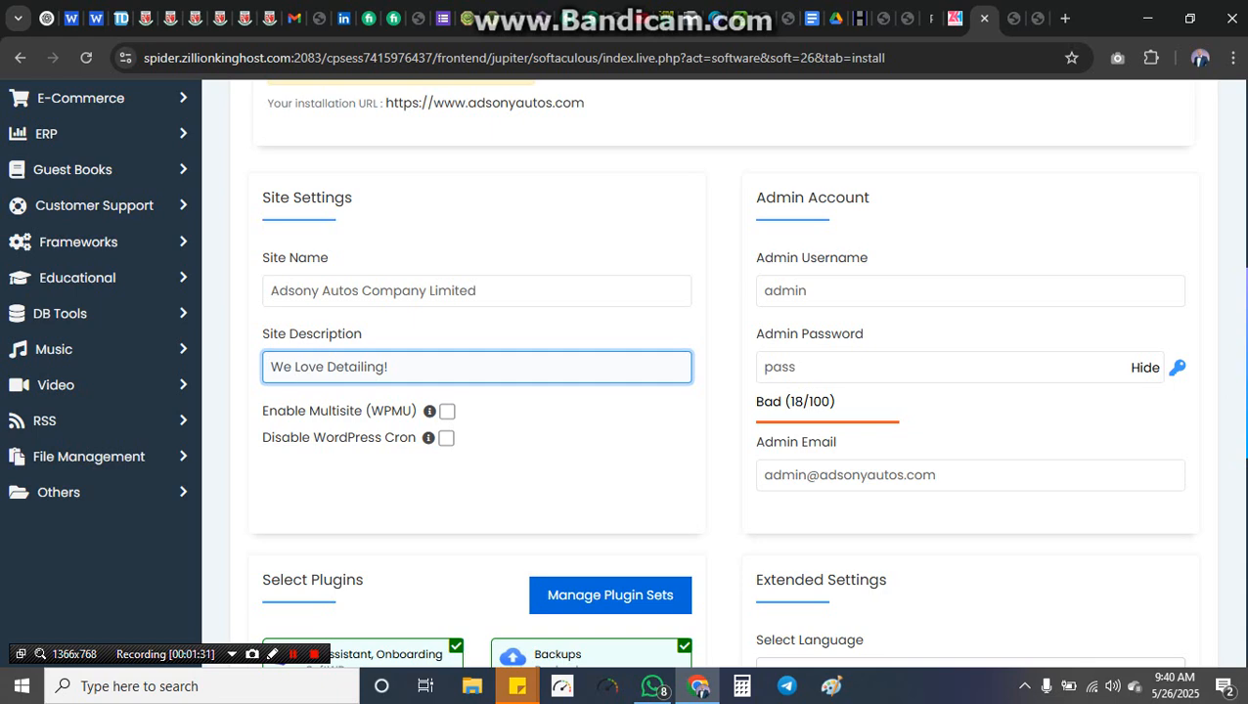
Step: Replace the default Admin Username with a custom username
{"action": "scroll", "coordinate": [723, 392], "scroll_direction": "down", "scroll_amount": 3}
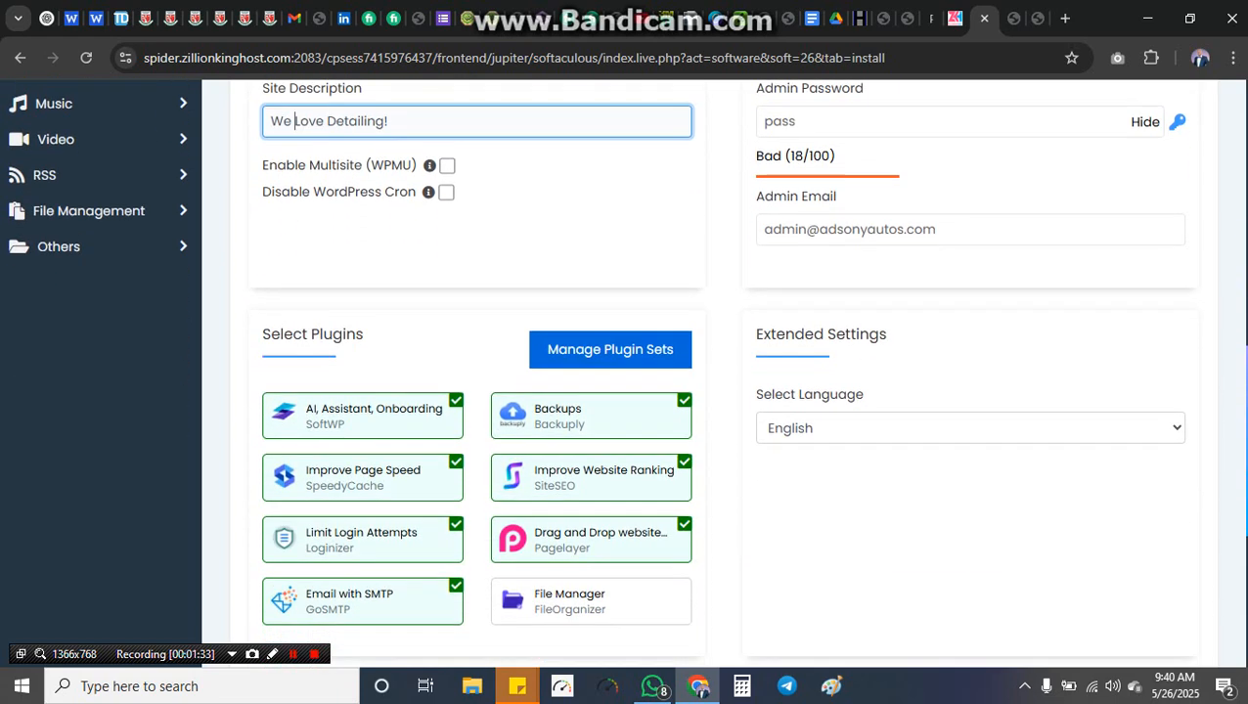
{"action": "scroll", "coordinate": [724, 391], "scroll_direction": "down", "scroll_amount": 4}
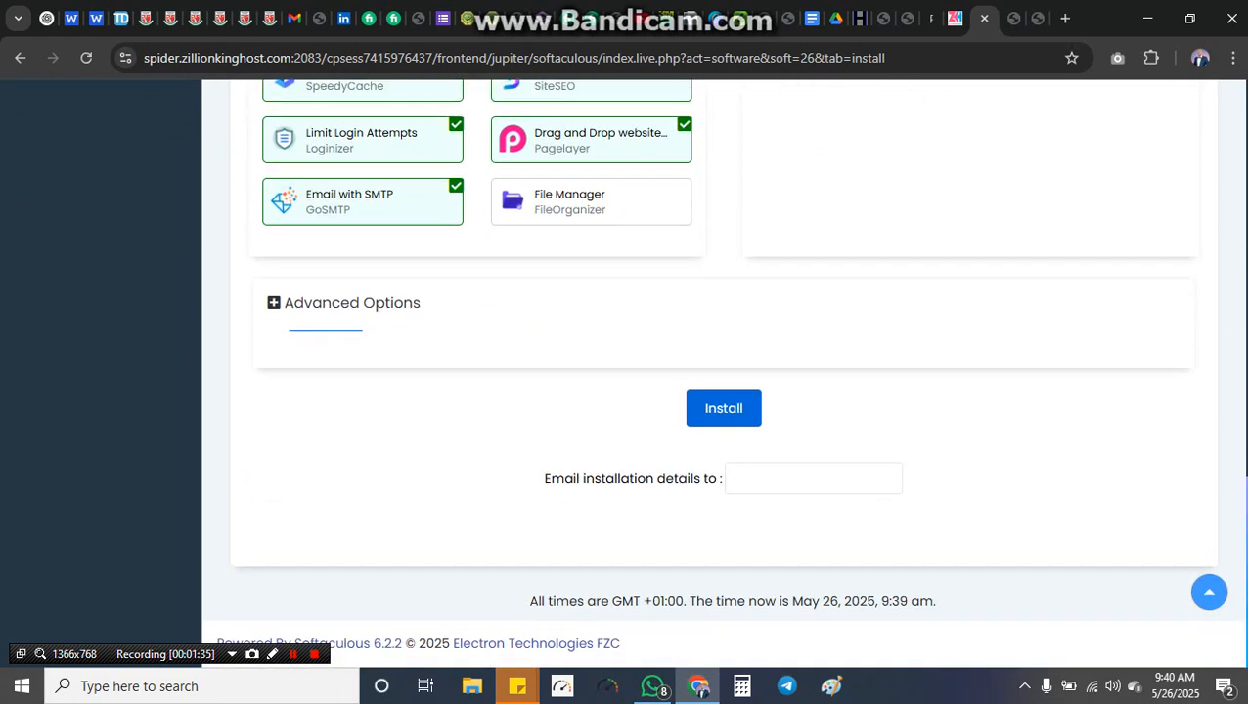
{"action": "scroll", "coordinate": [723, 391], "scroll_direction": "up", "scroll_amount": 7}
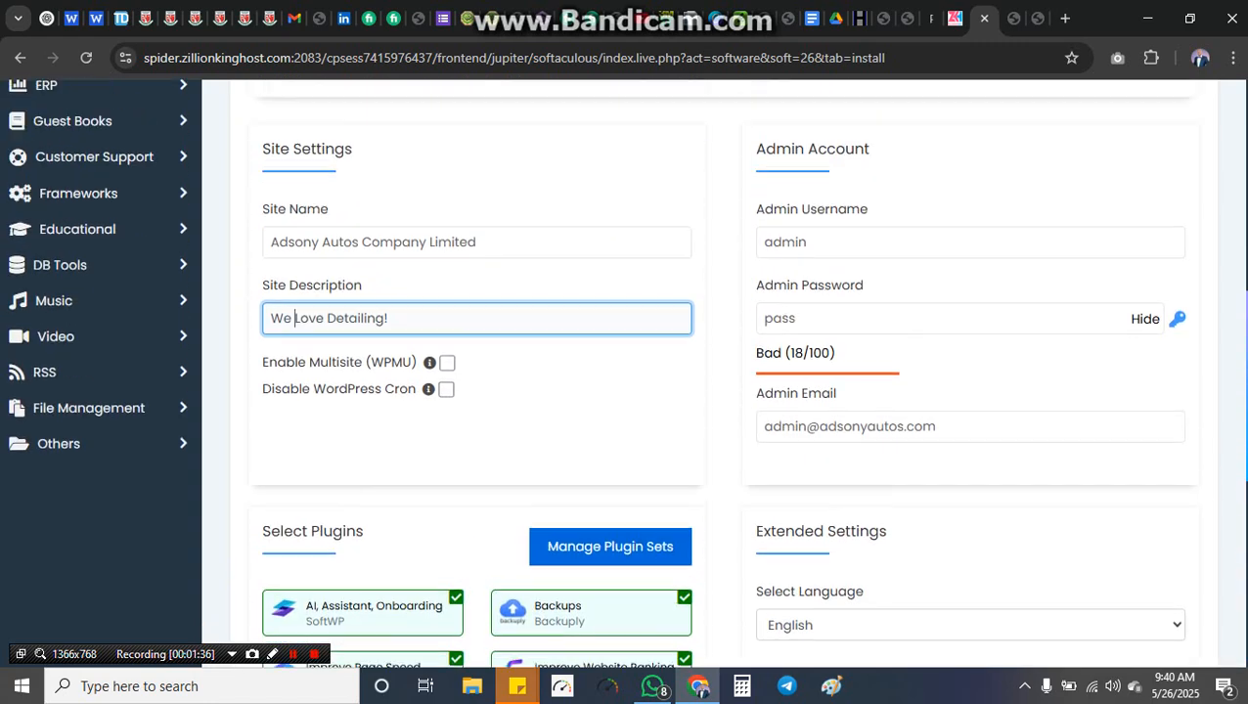
{"action": "left_click", "coordinate": [831, 322]}
{"action": "key", "text": "BackSpace"}
{"action": "key", "text": "BackSpace"}
{"action": "key", "text": "BackSpace"}
{"action": "key", "text": "BackSpace"}
{"action": "key", "text": "BackSpace"}
{"action": "type", "text": "a"}
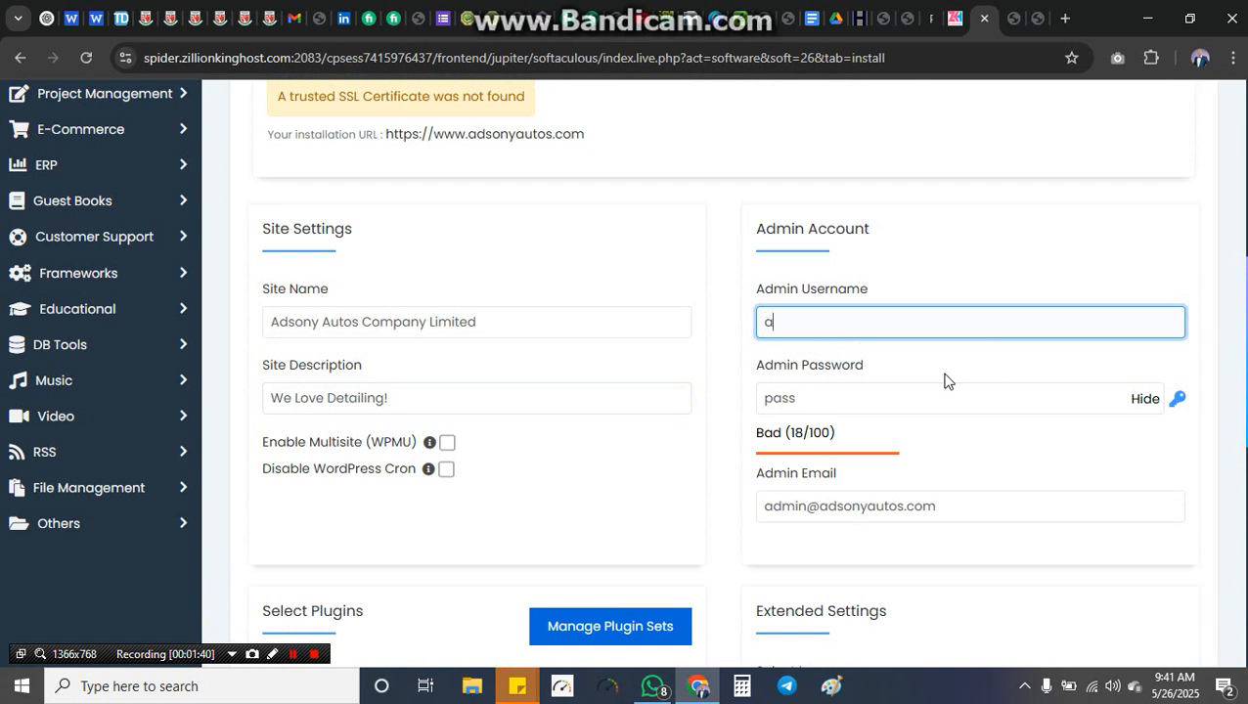
{"action": "type", "text": "dsony"}
Step: Set a hidden admin password until the strength meter rates it Strong
{"action": "left_click", "coordinate": [941, 398]}
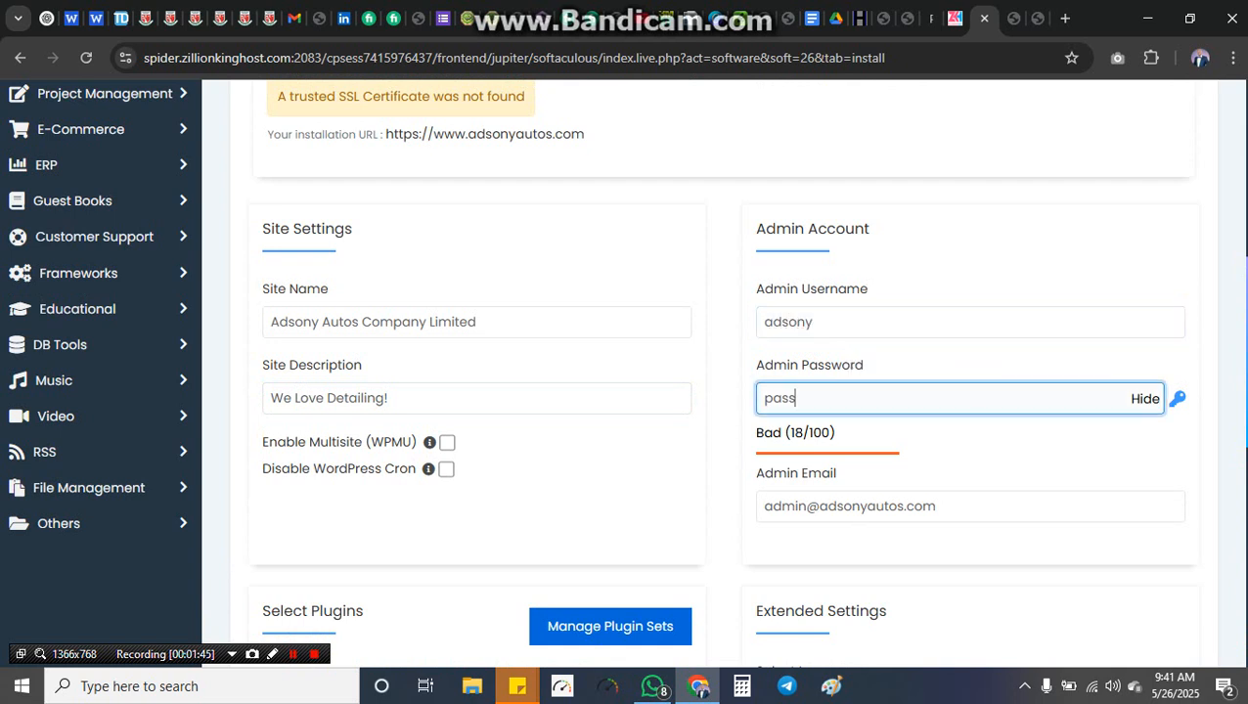
{"action": "key", "text": "BackSpace"}
{"action": "key", "text": "BackSpace"}
{"action": "key", "text": "BackSpace"}
{"action": "key", "text": "BackSpace"}
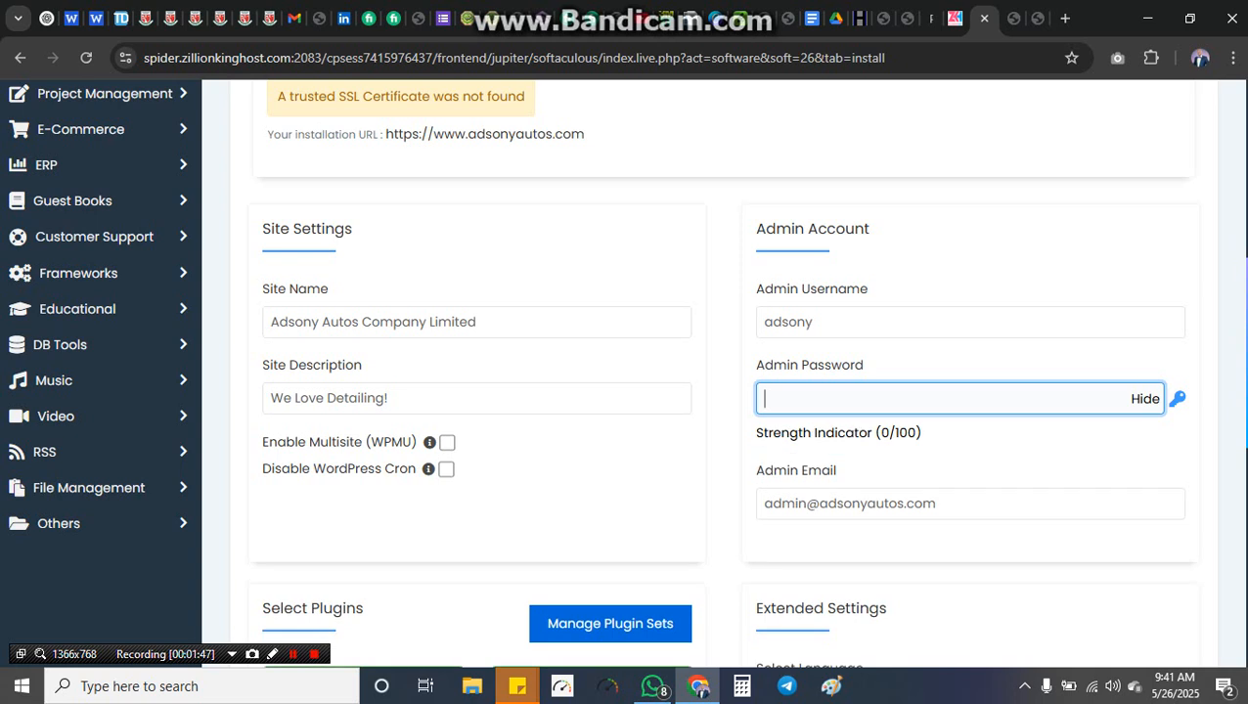
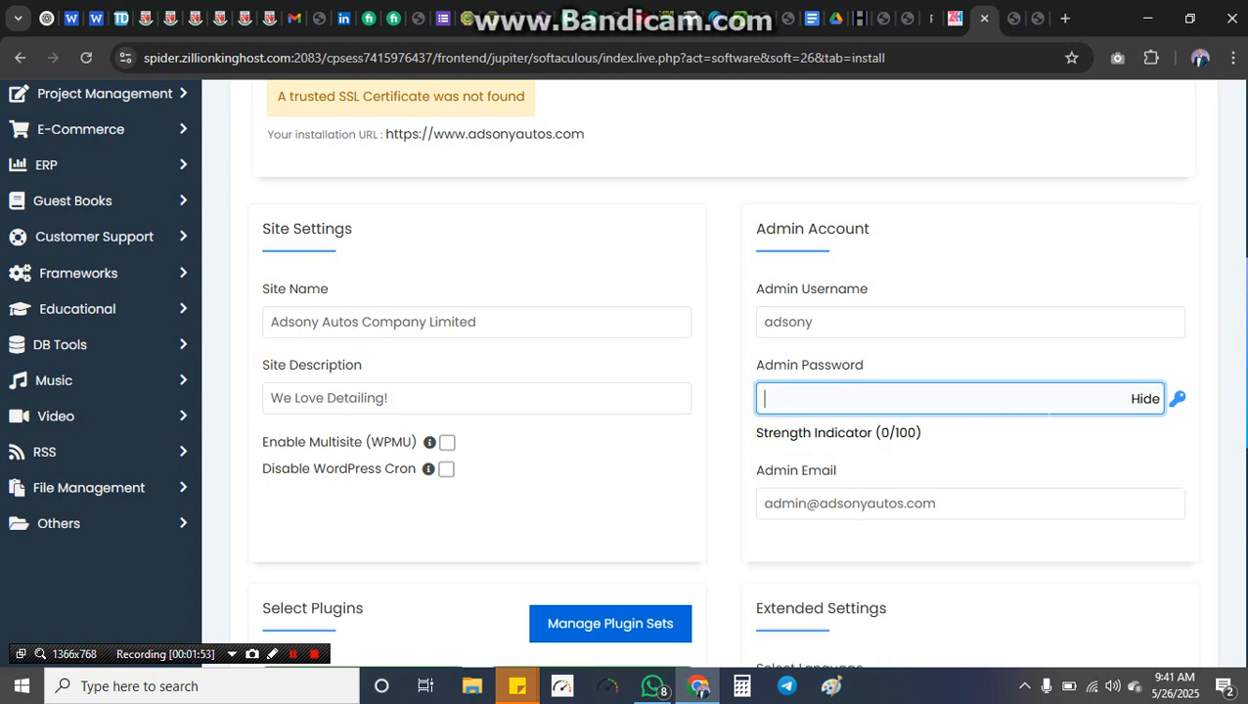
{"action": "left_click", "coordinate": [1146, 401]}
{"action": "left_click", "coordinate": [970, 402]}
{"action": "type", "text": "••••••••"}
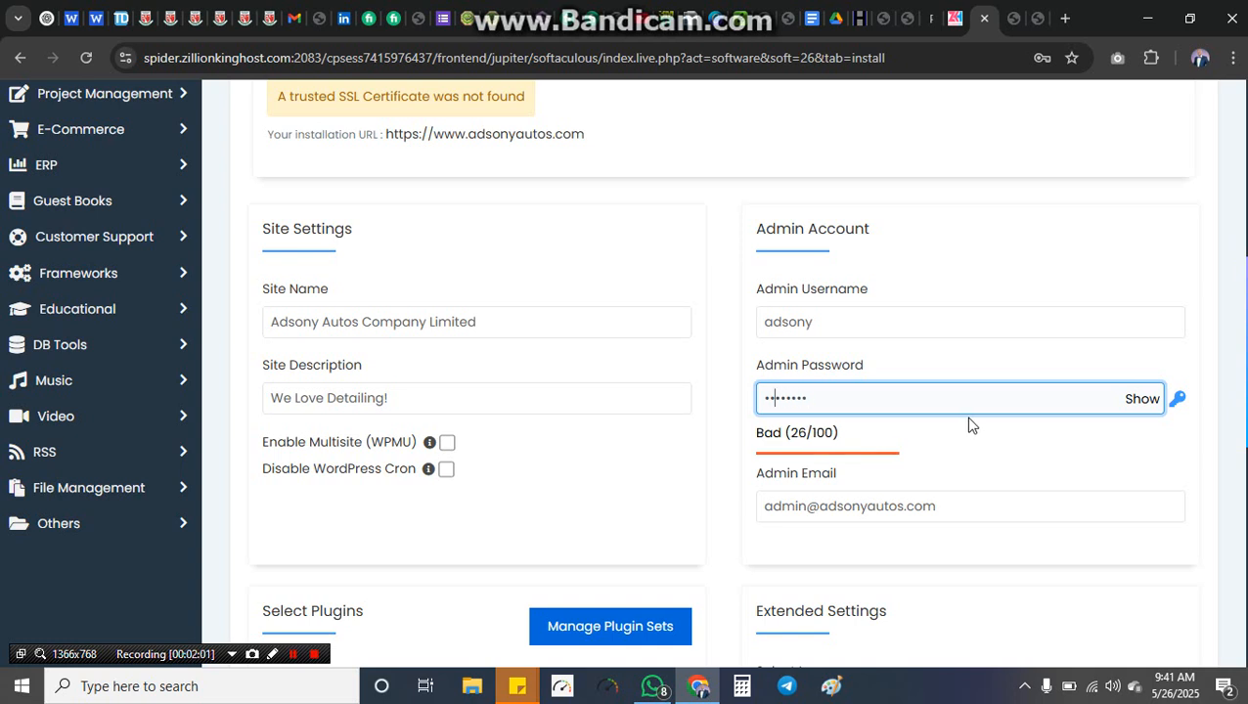
{"action": "type", "text": "•"}
{"action": "key", "text": "BackSpace"}
{"action": "type", "text": "•"}
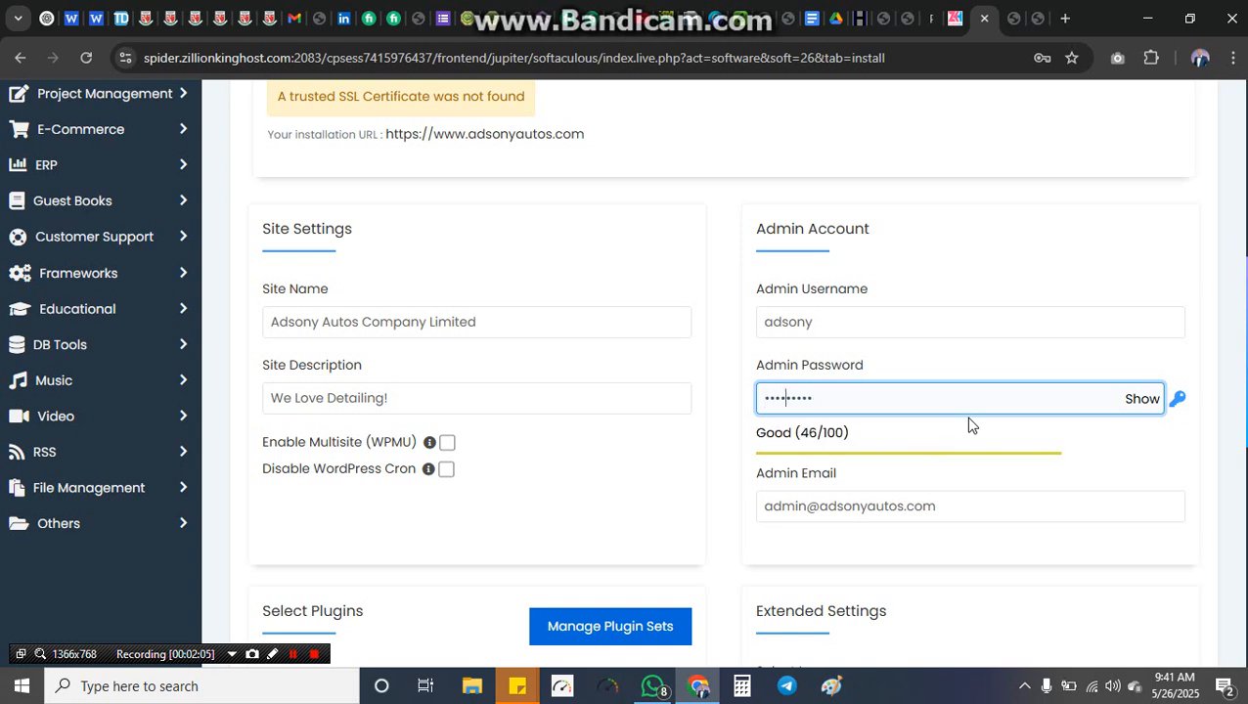
{"action": "type", "text": "•"}
{"action": "key", "text": "Left"}
{"action": "key", "text": "Left"}
{"action": "key", "text": "Left"}
{"action": "key", "text": "Left"}
{"action": "key", "text": "Left"}
{"action": "key", "text": "Left"}
{"action": "key", "text": "Left"}
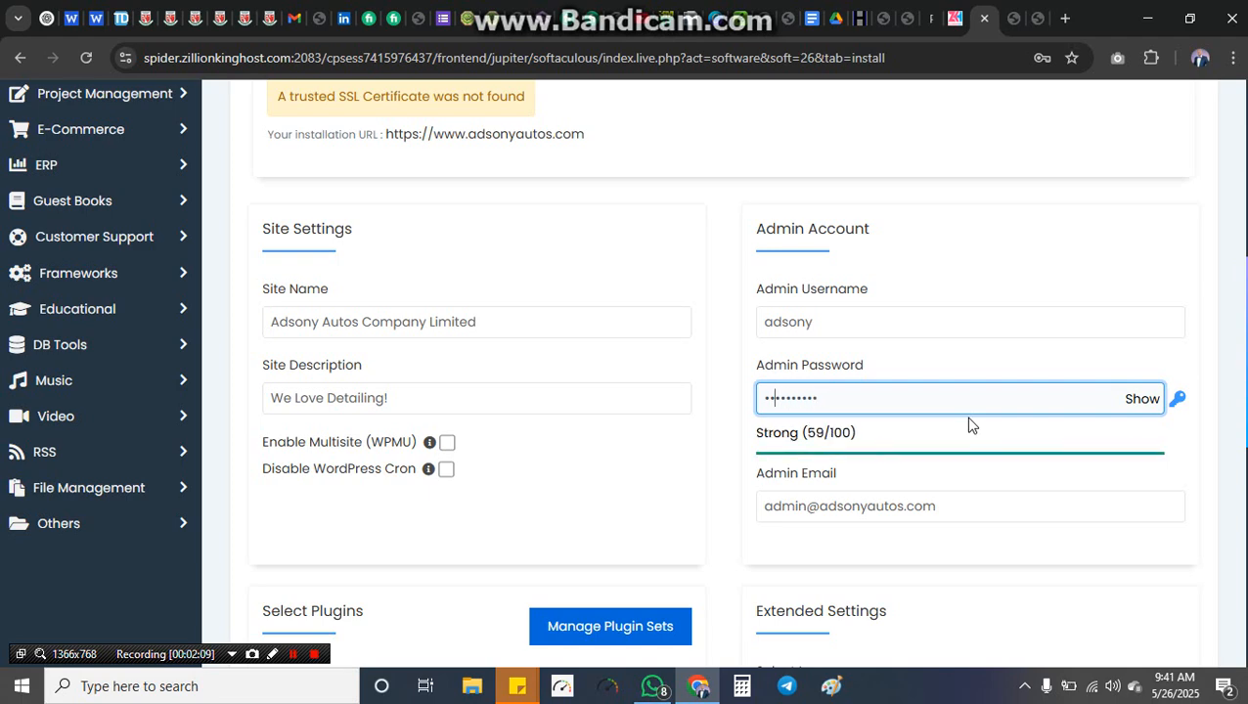
{"action": "type", "text": "•"}
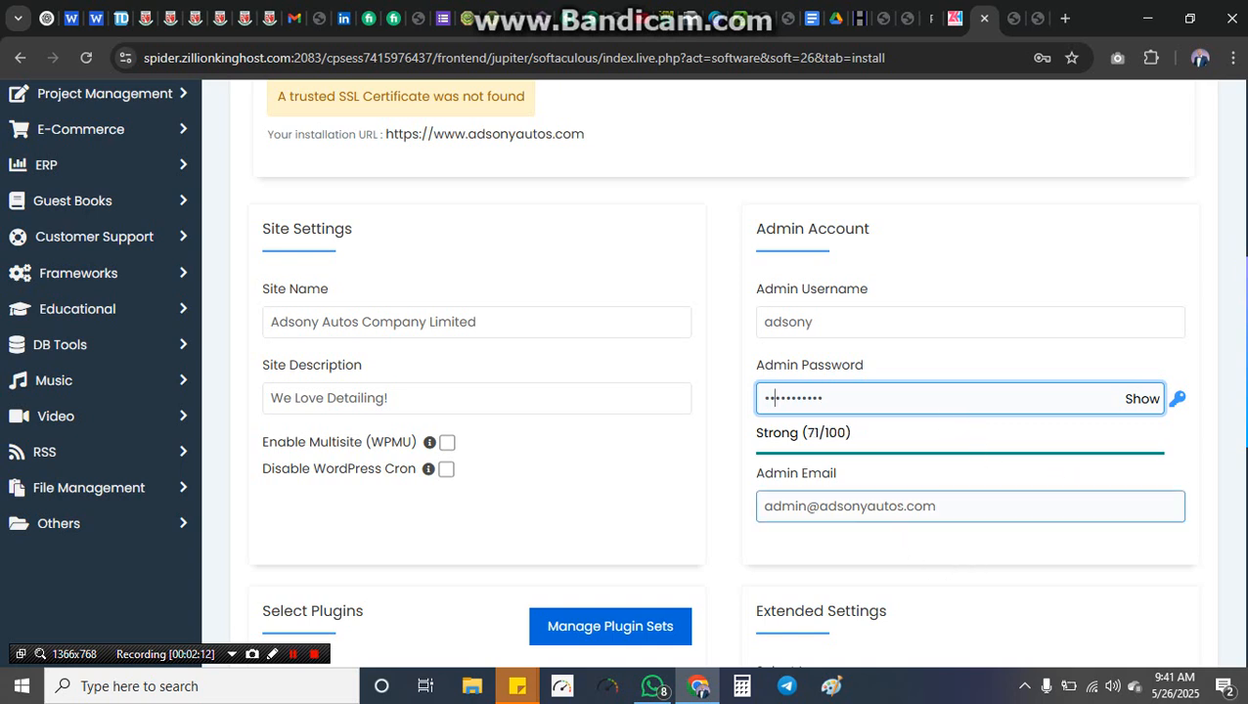
Step: Review the Admin Email and leave it unchanged
{"action": "left_click_drag", "start_coordinate": [937, 506], "coordinate": [766, 507]}
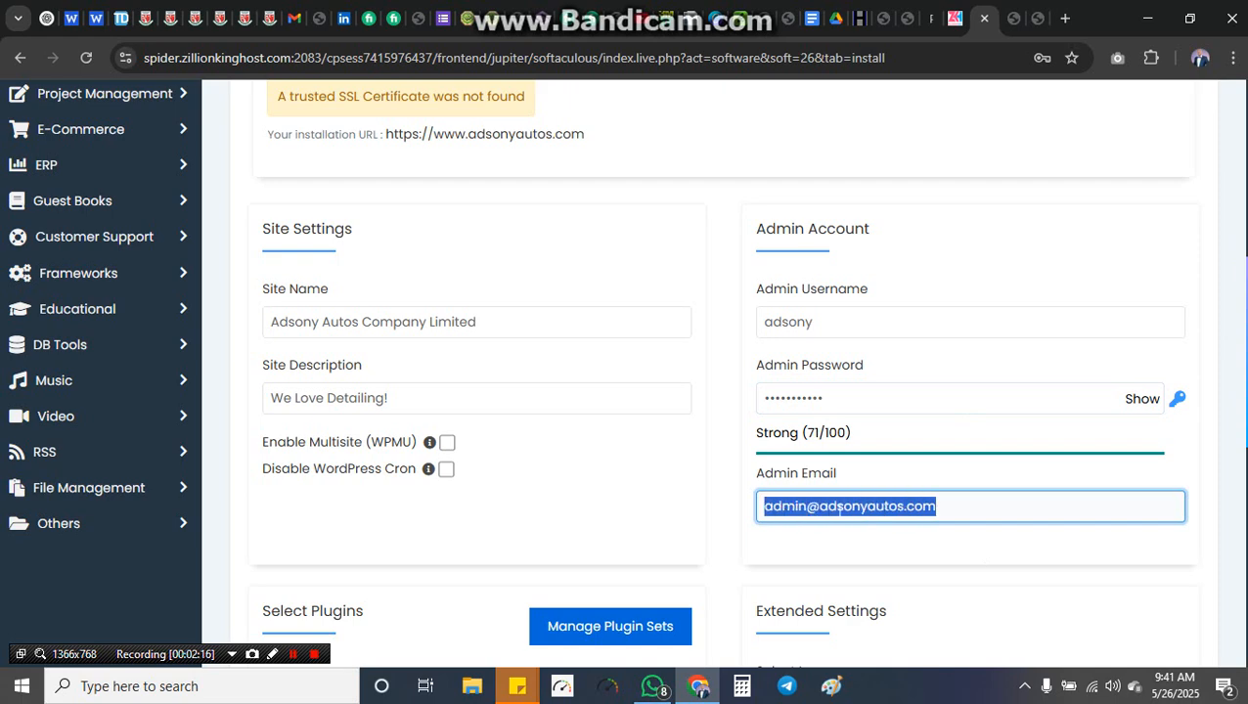
{"action": "left_click", "coordinate": [944, 538]}
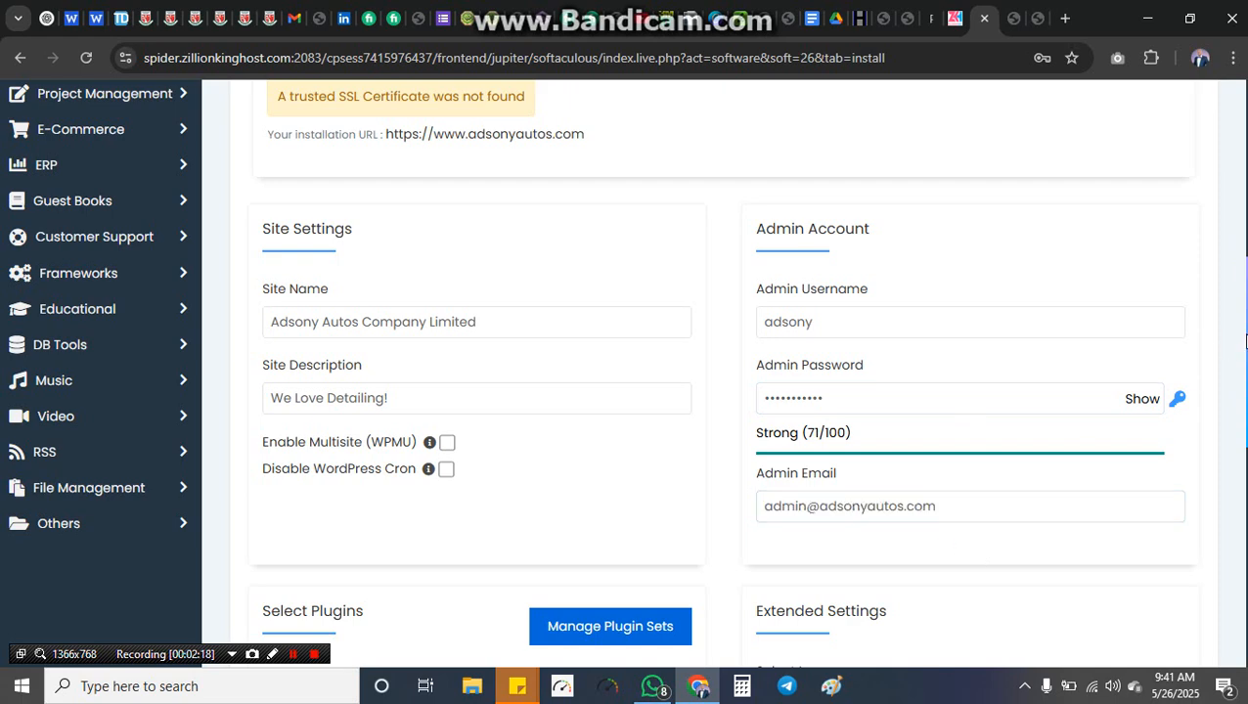
{"action": "scroll", "coordinate": [724, 372], "scroll_direction": "down", "scroll_amount": 6}
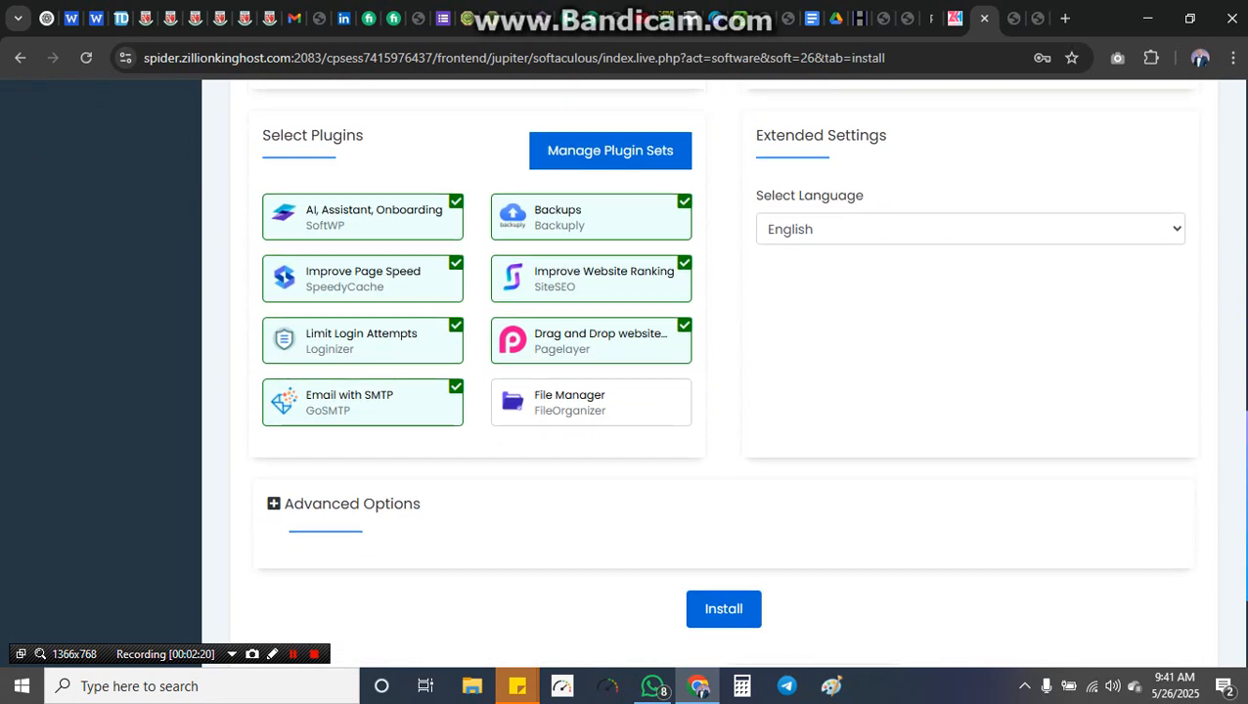
{"action": "scroll", "coordinate": [724, 372], "scroll_direction": "down", "scroll_amount": 2}
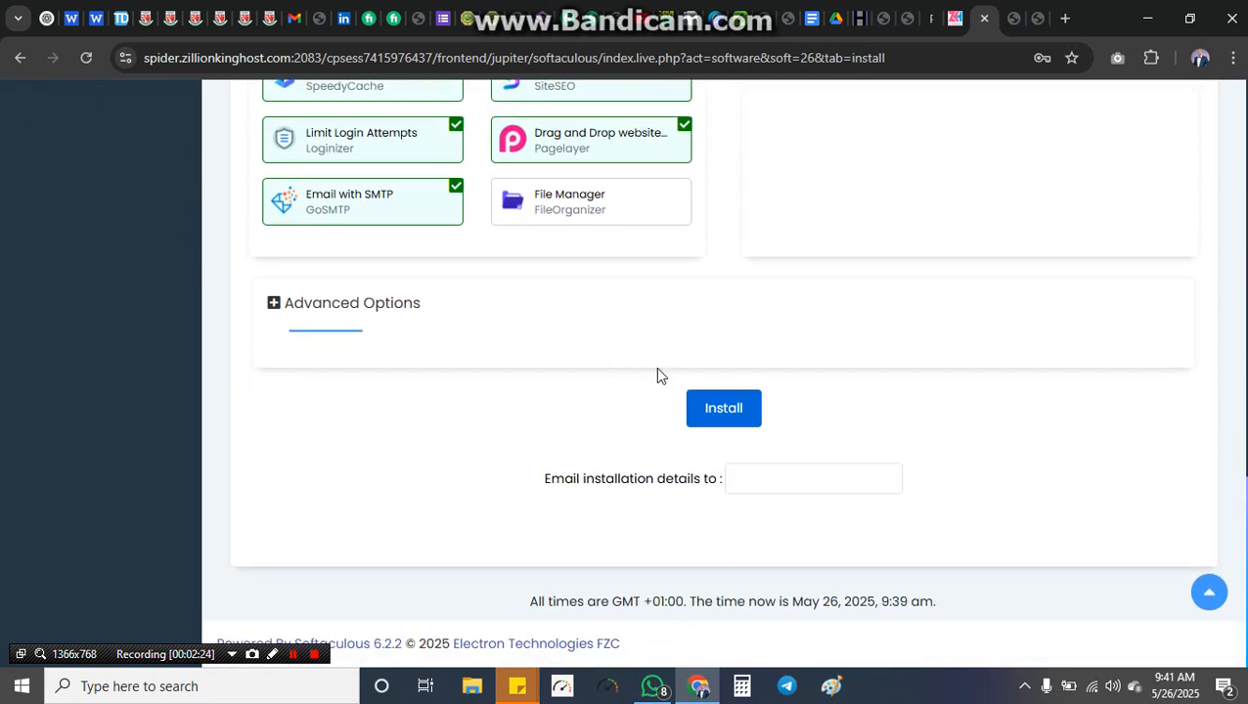
Step: Fill the installation-details email from a saved address, run Install, and save the login in Chrome
{"action": "left_click", "coordinate": [753, 480]}
{"action": "left_click", "coordinate": [871, 520]}
{"action": "left_click", "coordinate": [737, 416]}
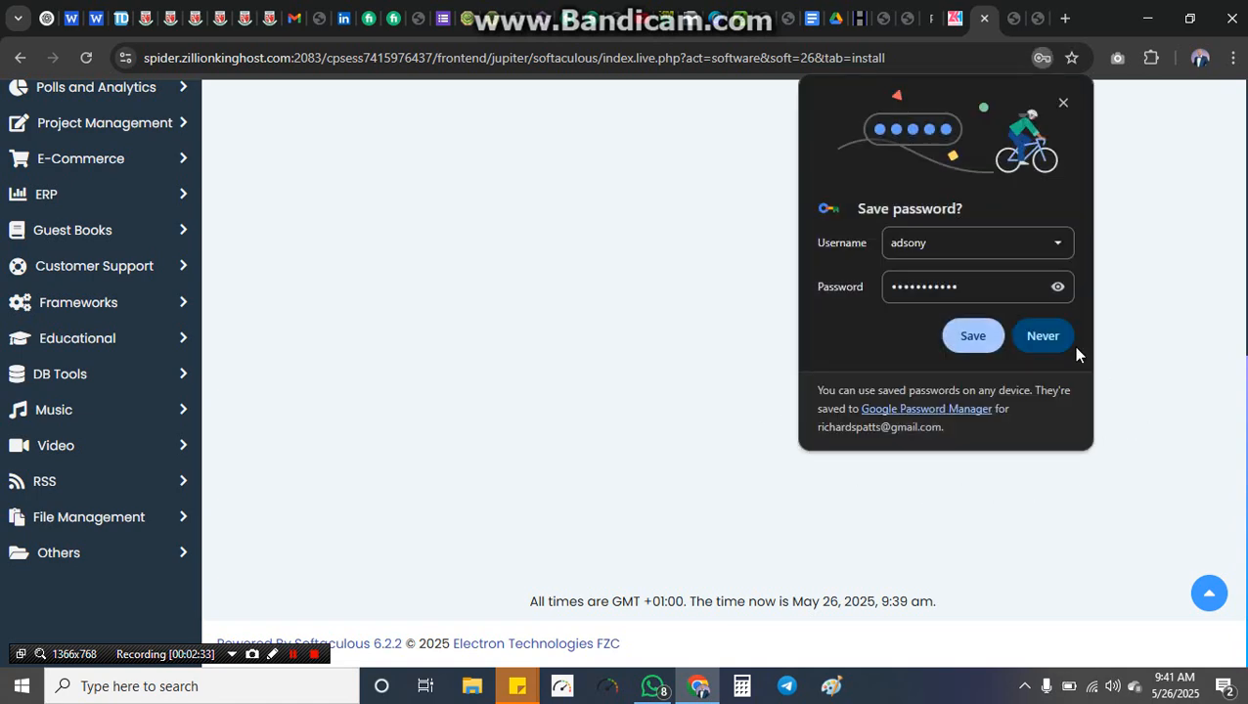
{"action": "left_click", "coordinate": [973, 336]}
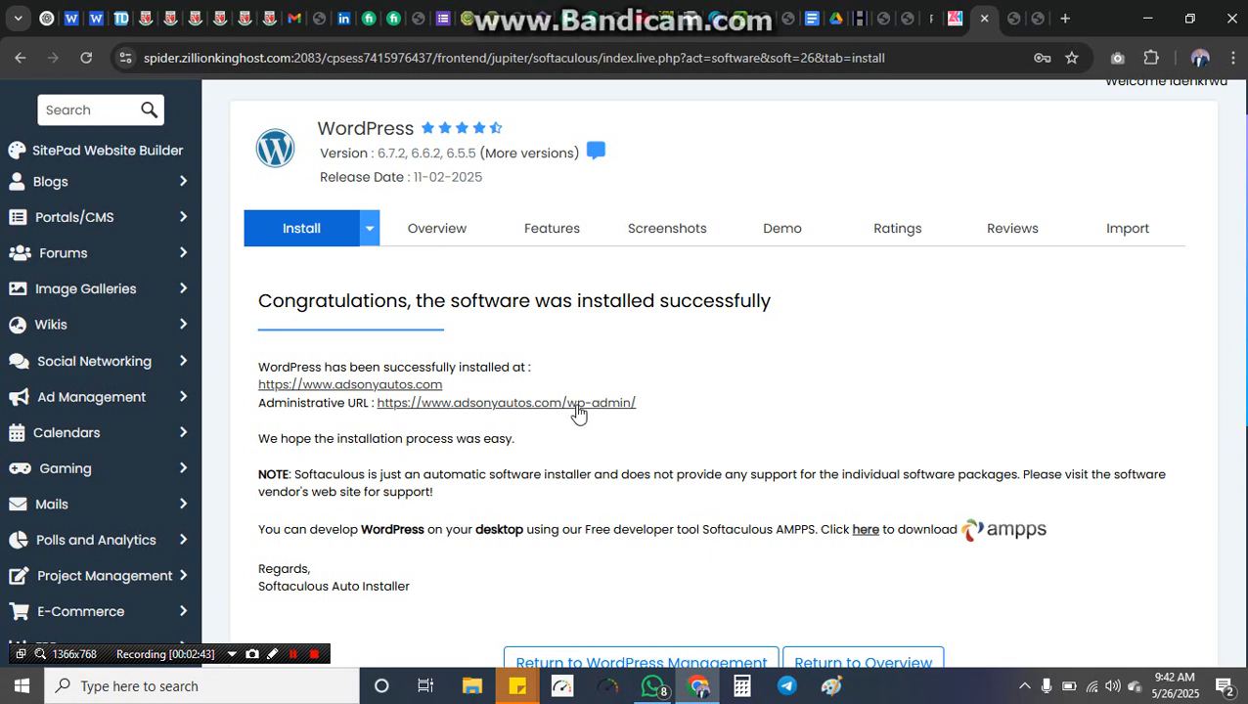
Step: Bypass the unsafe-certificate warning, browse the new blog front page, then return to Softaculous
{"action": "left_click", "coordinate": [388, 387]}
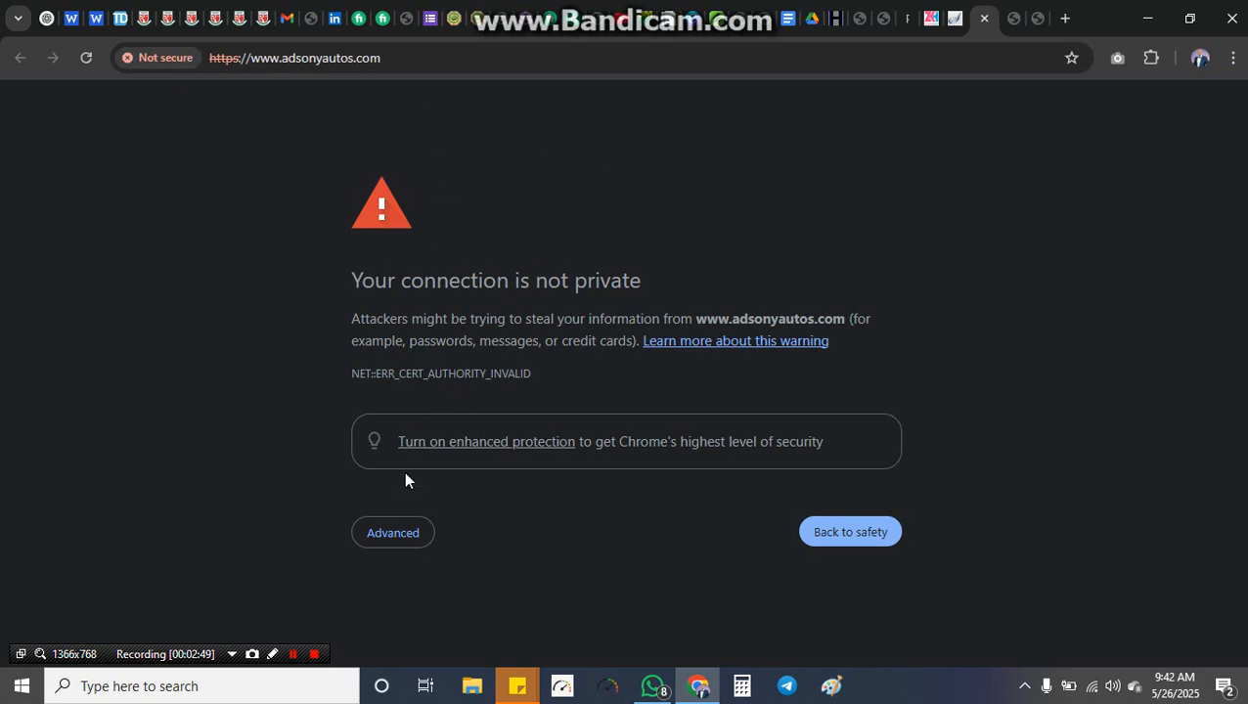
{"action": "left_click", "coordinate": [383, 537]}
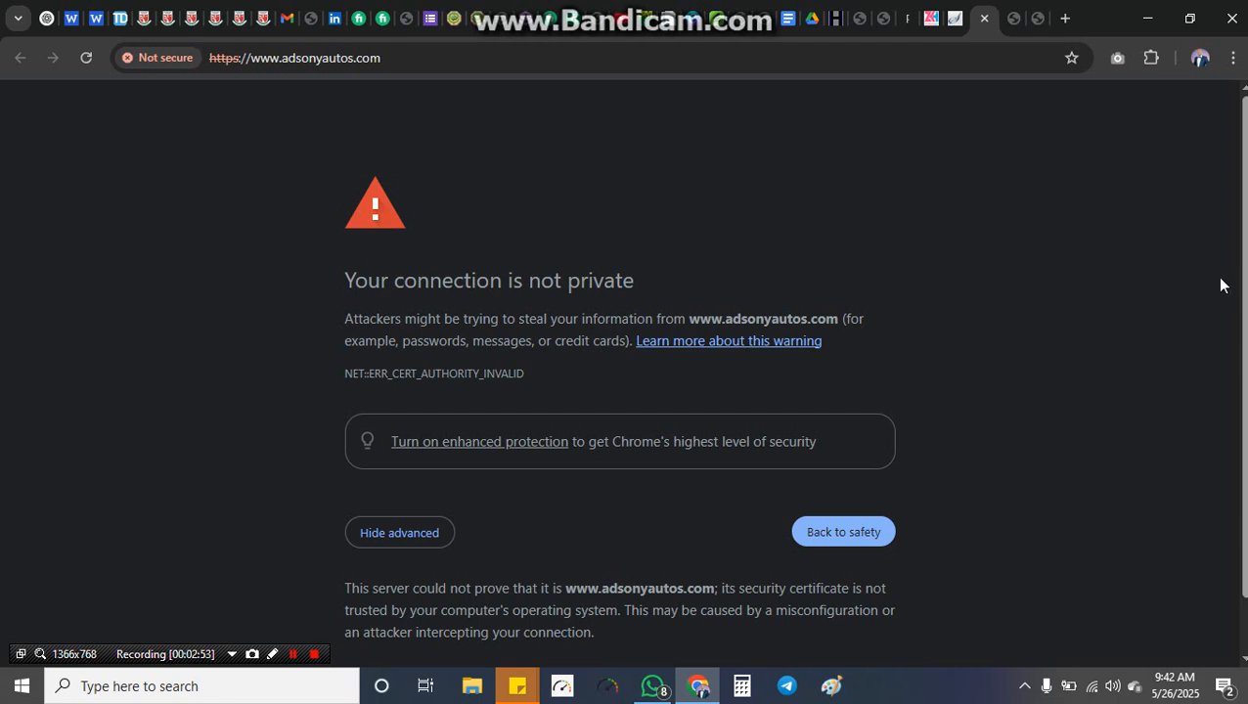
{"action": "scroll", "coordinate": [1217, 285], "scroll_direction": "down", "scroll_amount": 1}
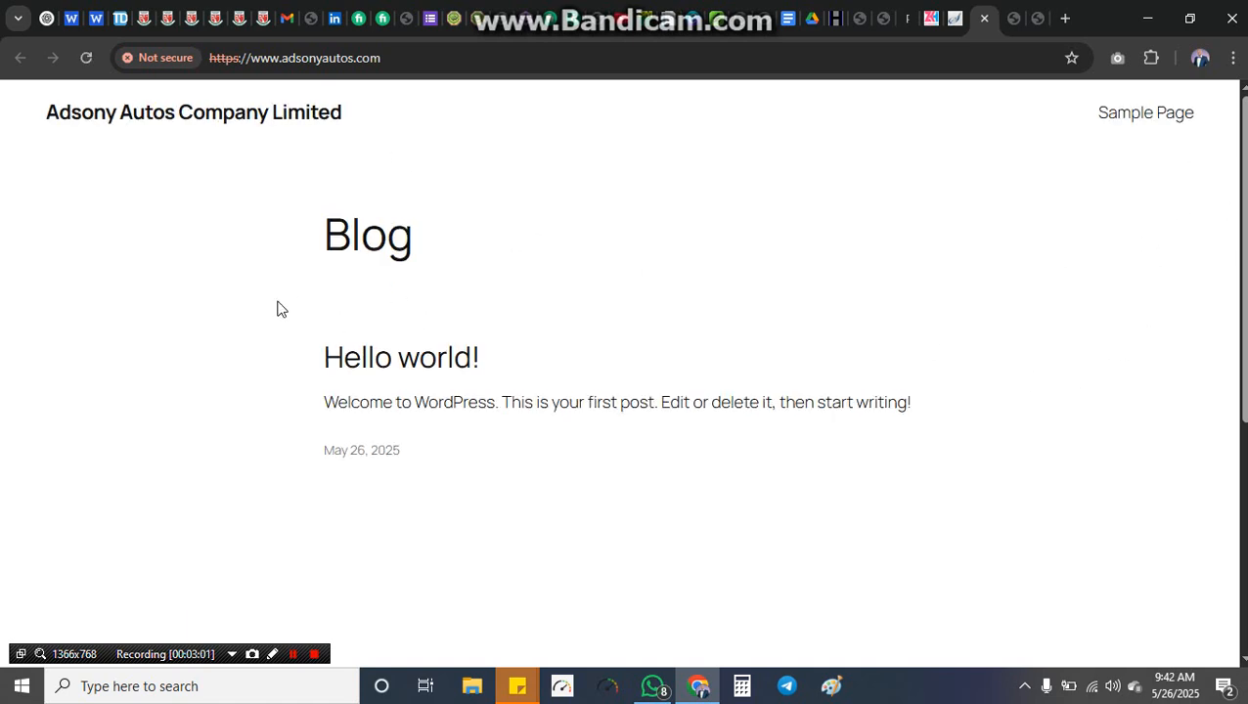
{"action": "scroll", "coordinate": [1002, 271], "scroll_direction": "down", "scroll_amount": 2}
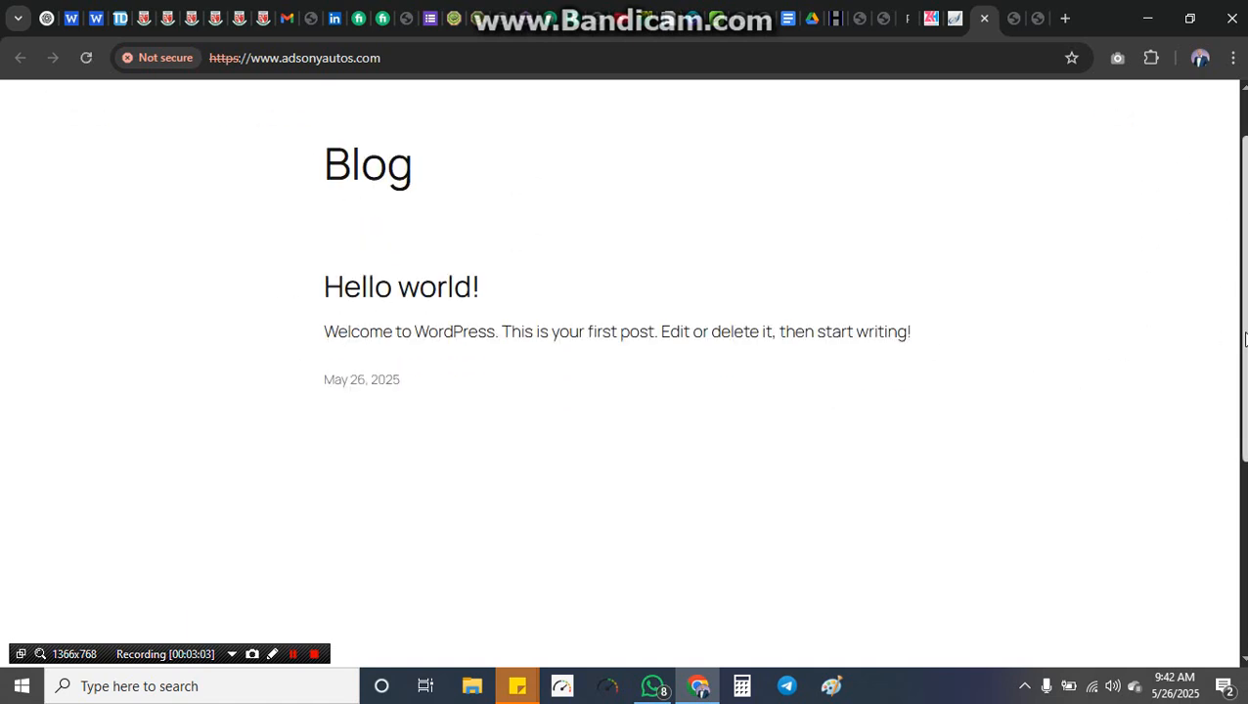
{"action": "scroll", "coordinate": [623, 371], "scroll_direction": "down", "scroll_amount": 3}
{"action": "scroll", "coordinate": [624, 371], "scroll_direction": "up", "scroll_amount": 5}
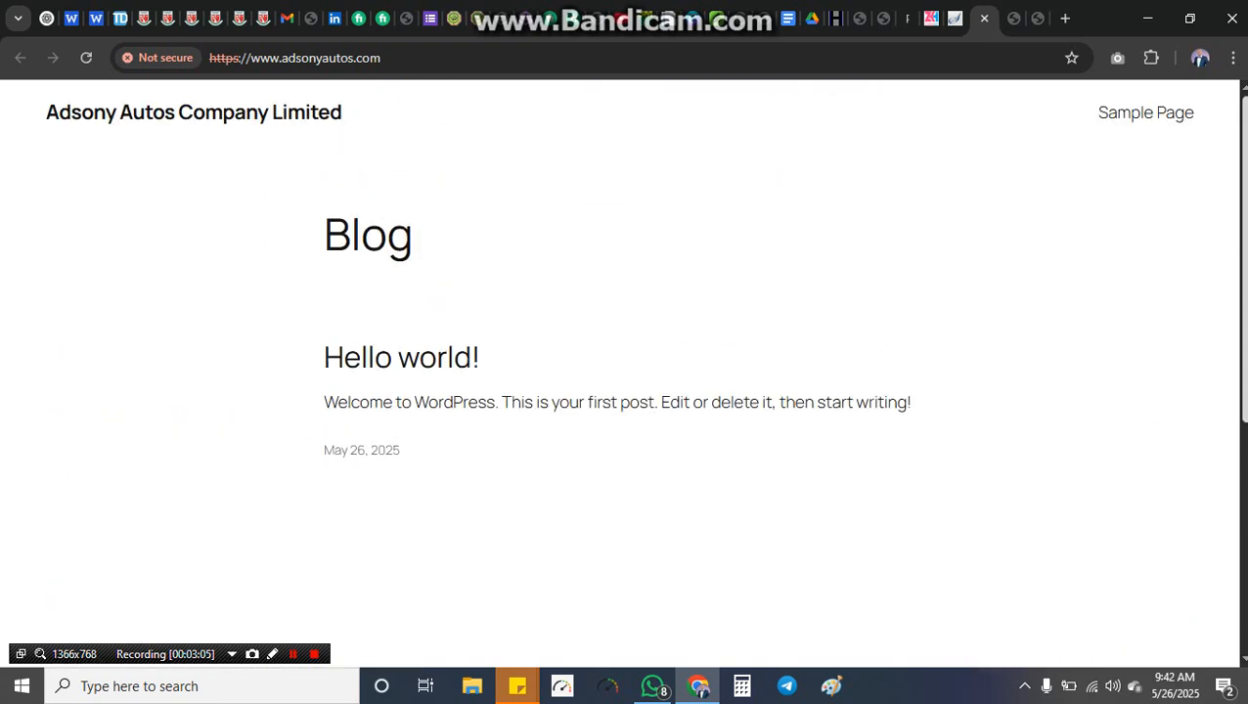
{"action": "left_click", "coordinate": [954, 17]}
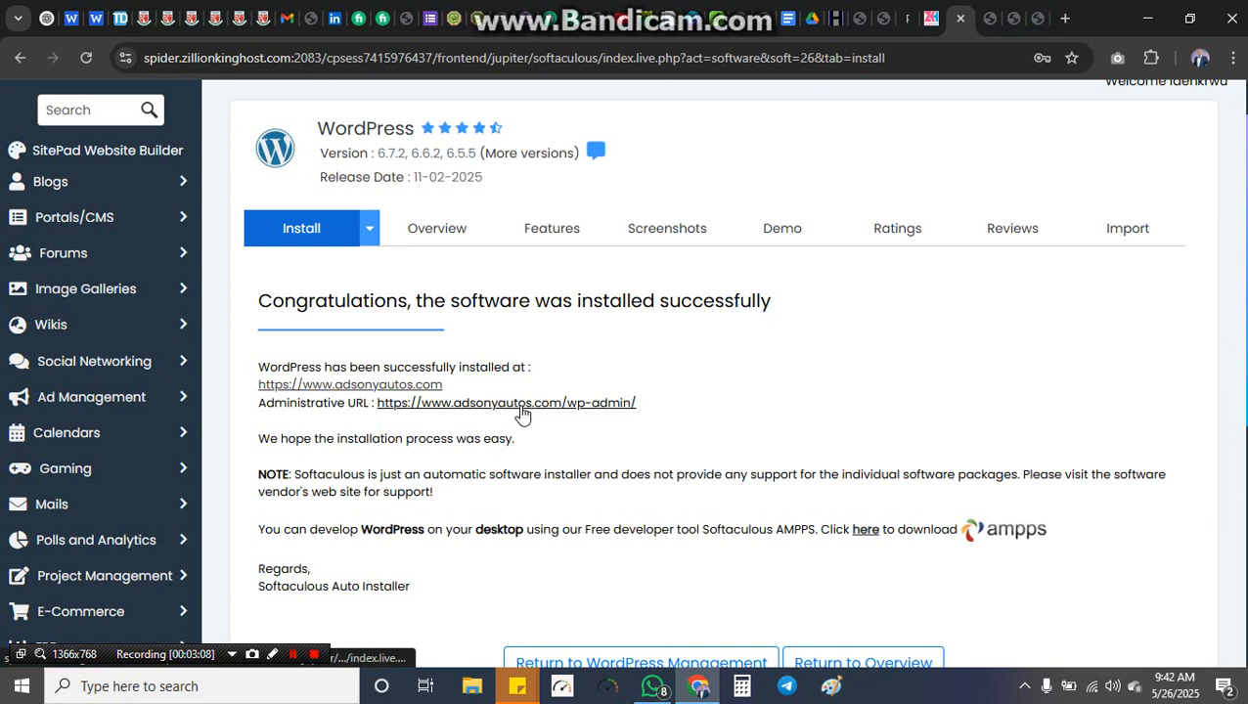
Step: Open wp-admin via the Administrative URL, dismiss the Backuply notice, and review the Dashboard
{"action": "left_click", "coordinate": [520, 409]}
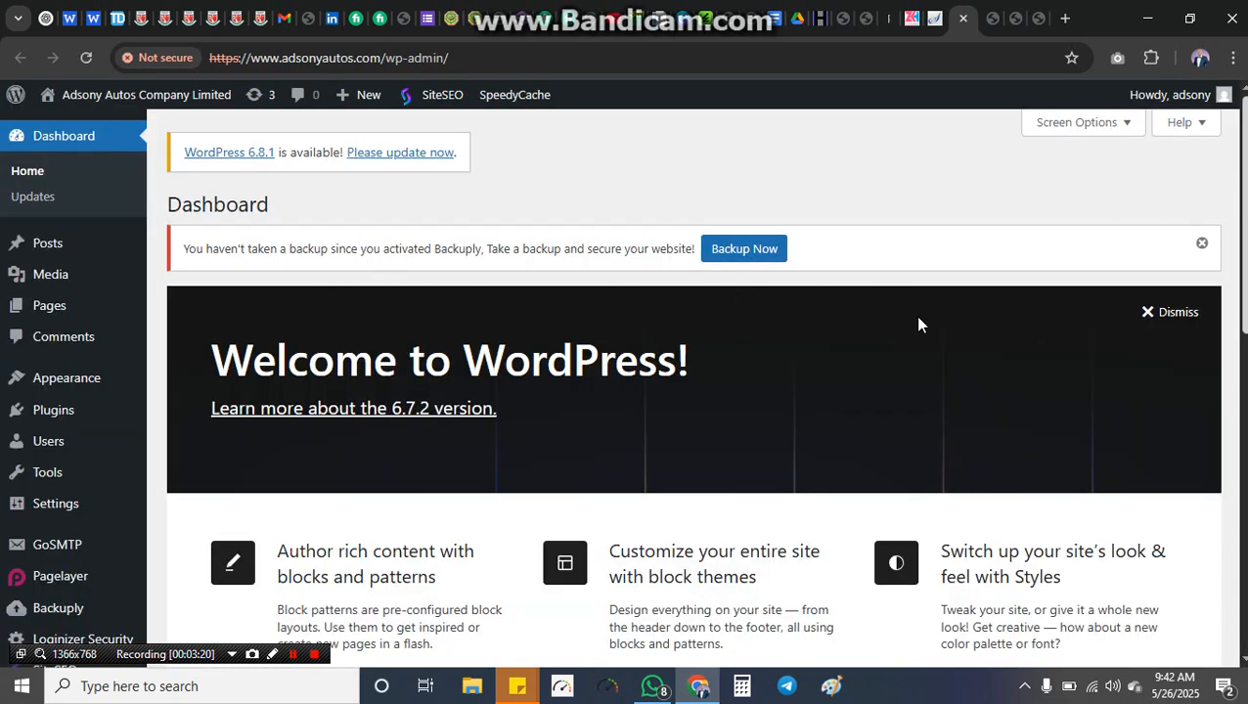
{"action": "left_click", "coordinate": [1201, 243]}
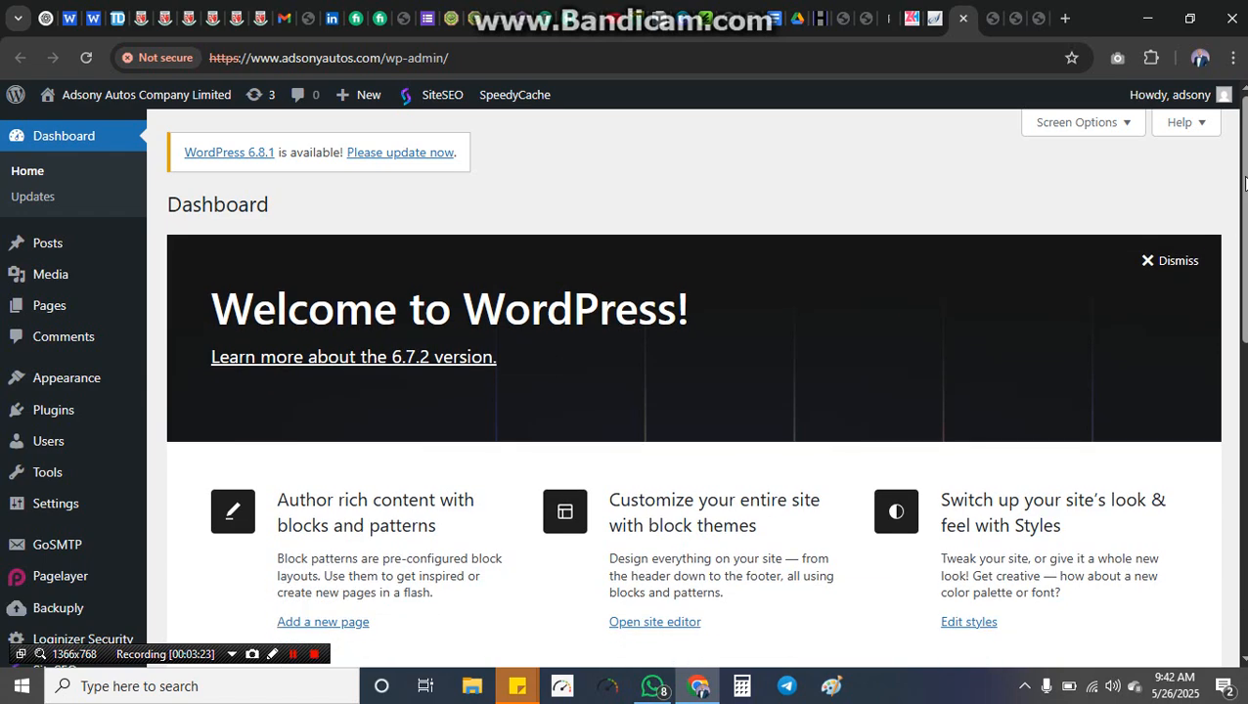
{"action": "scroll", "coordinate": [1244, 184], "scroll_direction": "down", "scroll_amount": 6}
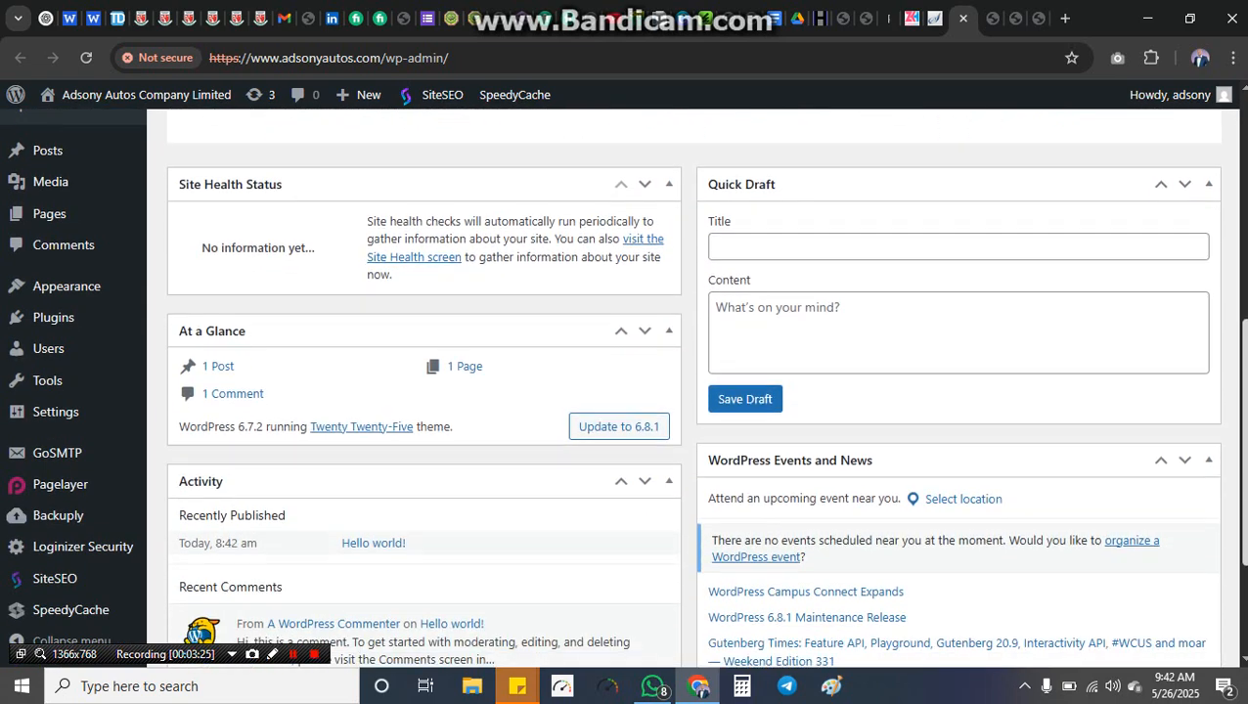
{"action": "scroll", "coordinate": [1243, 127], "scroll_direction": "up", "scroll_amount": 6}
{"action": "scroll", "coordinate": [1243, 206], "scroll_direction": "down", "scroll_amount": 2}
{"action": "scroll", "coordinate": [1244, 215], "scroll_direction": "up", "scroll_amount": 2}
{"action": "scroll", "coordinate": [1243, 234], "scroll_direction": "down", "scroll_amount": 2}
{"action": "scroll", "coordinate": [1244, 260], "scroll_direction": "down", "scroll_amount": 4}
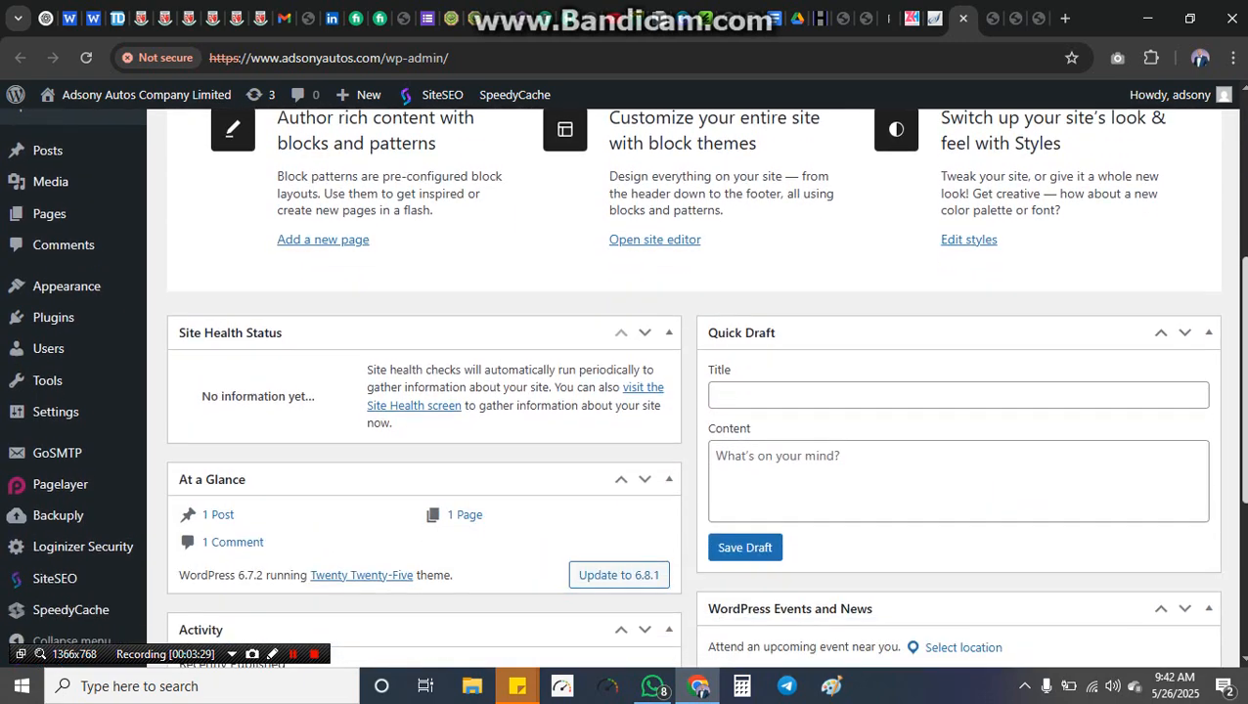
{"action": "scroll", "coordinate": [694, 391], "scroll_direction": "up", "scroll_amount": 4}
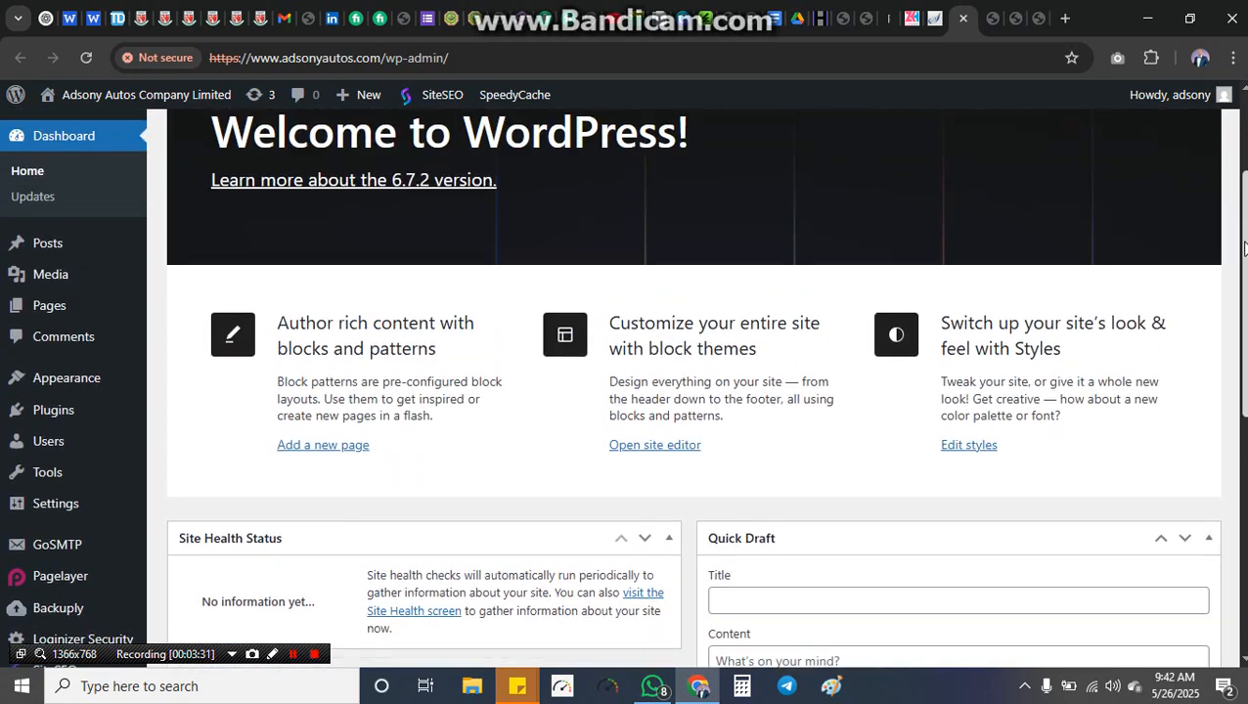
{"action": "scroll", "coordinate": [694, 391], "scroll_direction": "down", "scroll_amount": 3}
{"action": "scroll", "coordinate": [398, 278], "scroll_direction": "down", "scroll_amount": 2}
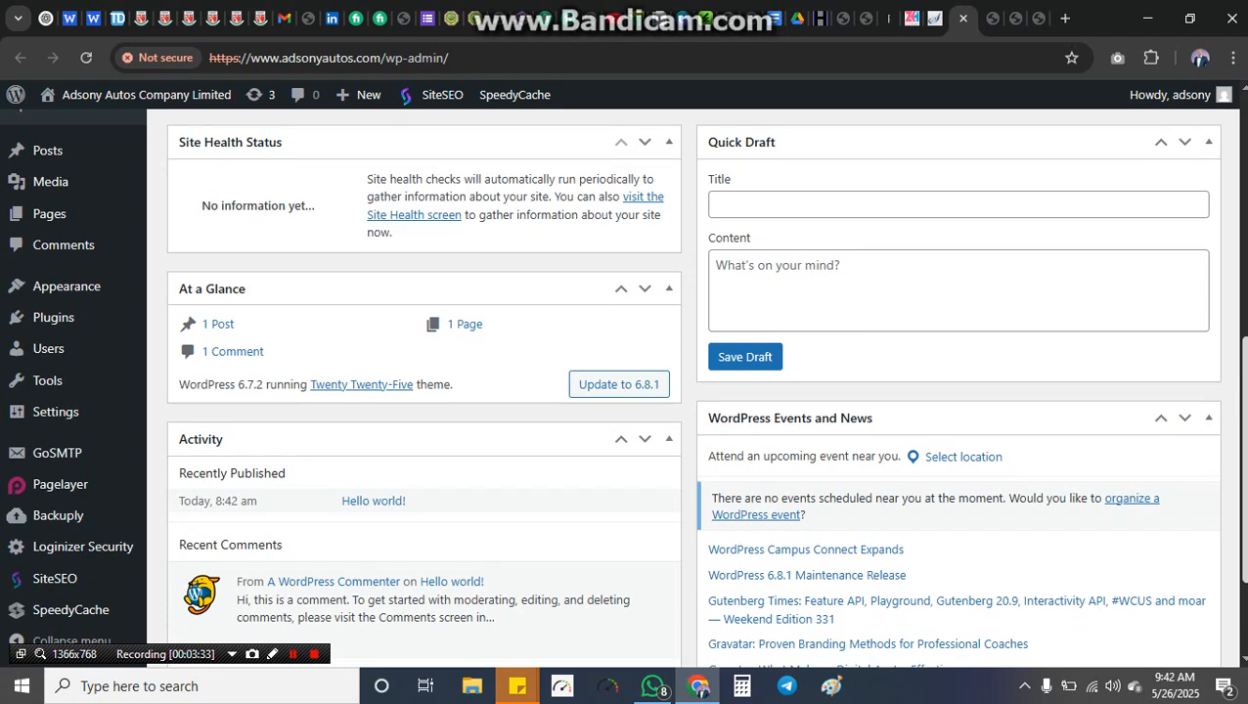
{"action": "scroll", "coordinate": [398, 278], "scroll_direction": "up", "scroll_amount": 5}
Step: Search the theme directory for 'car services', then install and activate Car Booking
{"action": "mouse_move", "coordinate": [73, 385]}
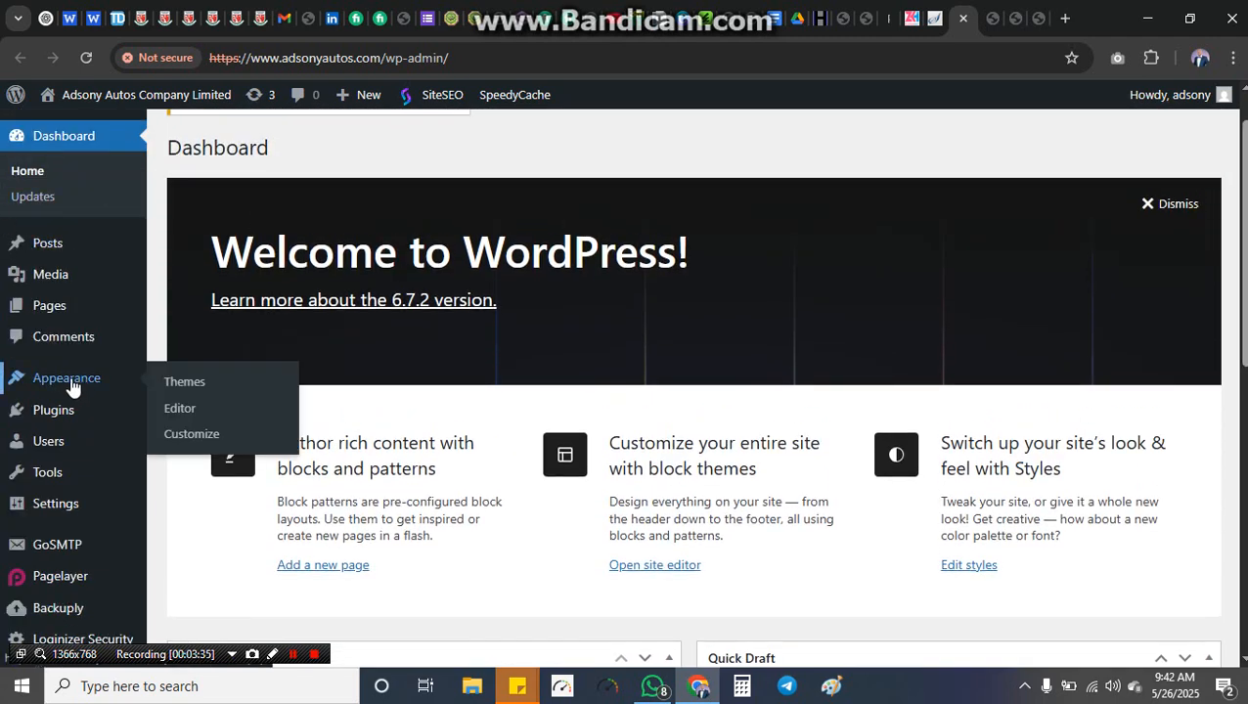
{"action": "left_click", "coordinate": [197, 388]}
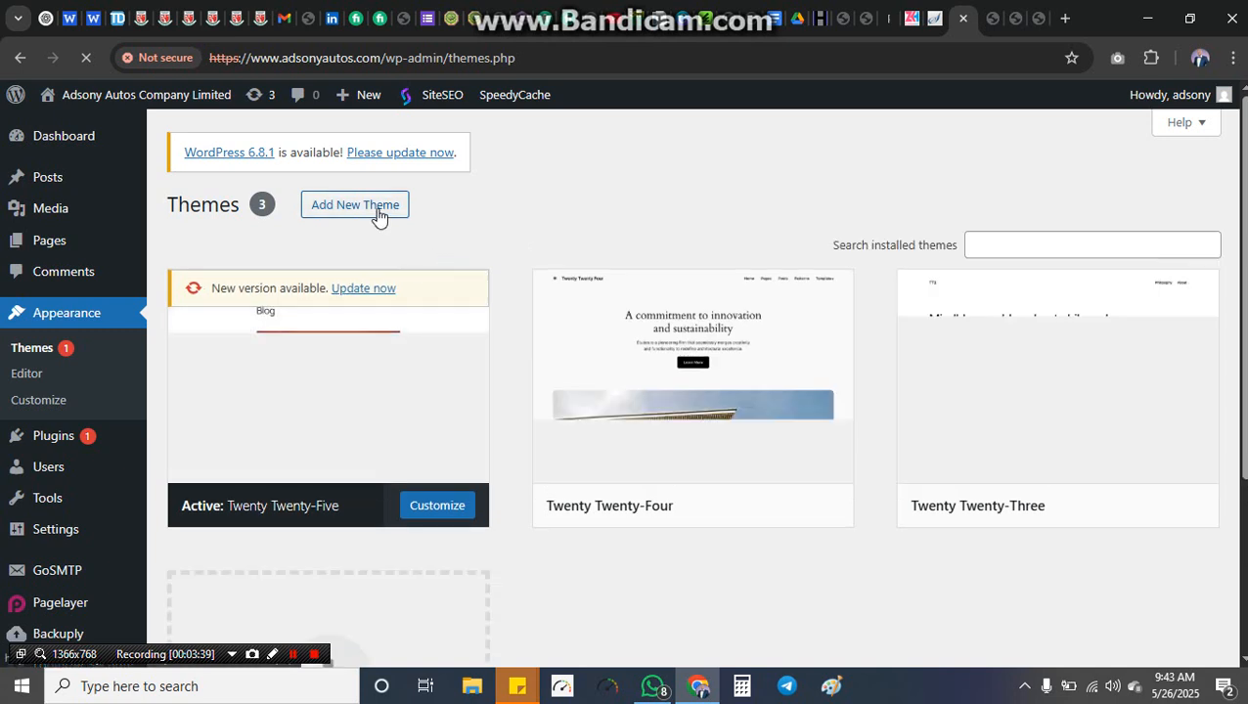
{"action": "left_click", "coordinate": [380, 214]}
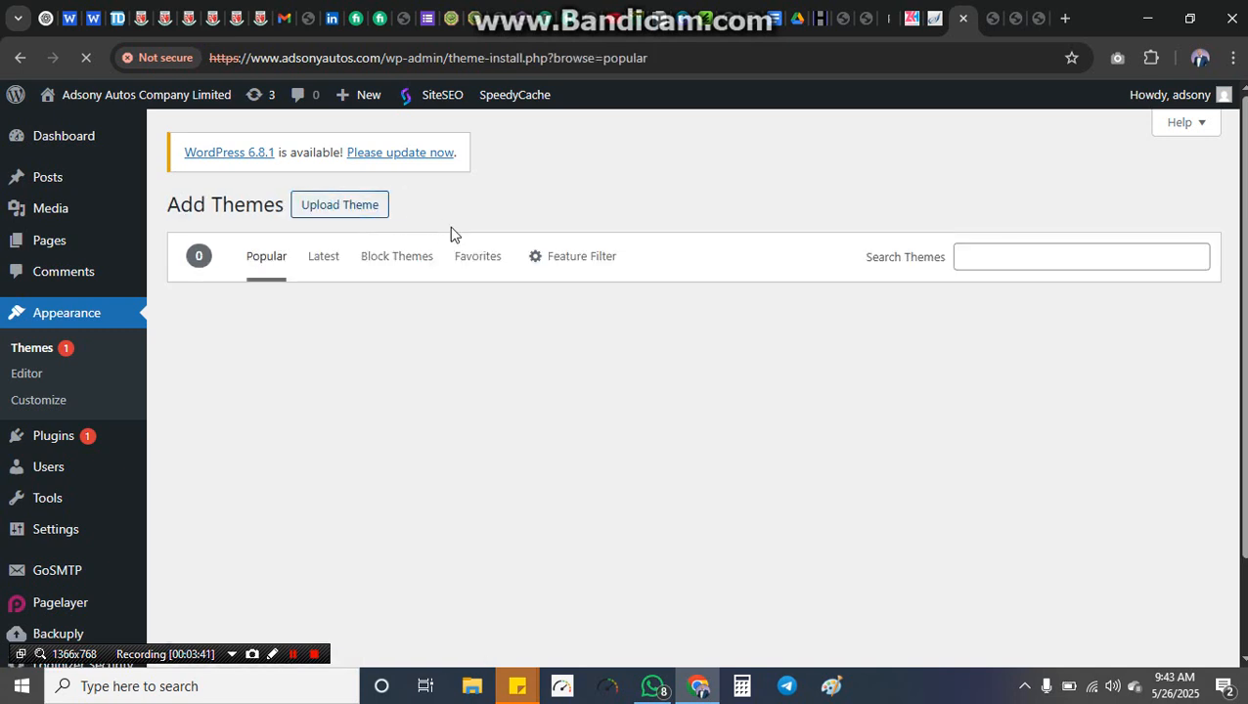
{"action": "left_click", "coordinate": [1007, 258]}
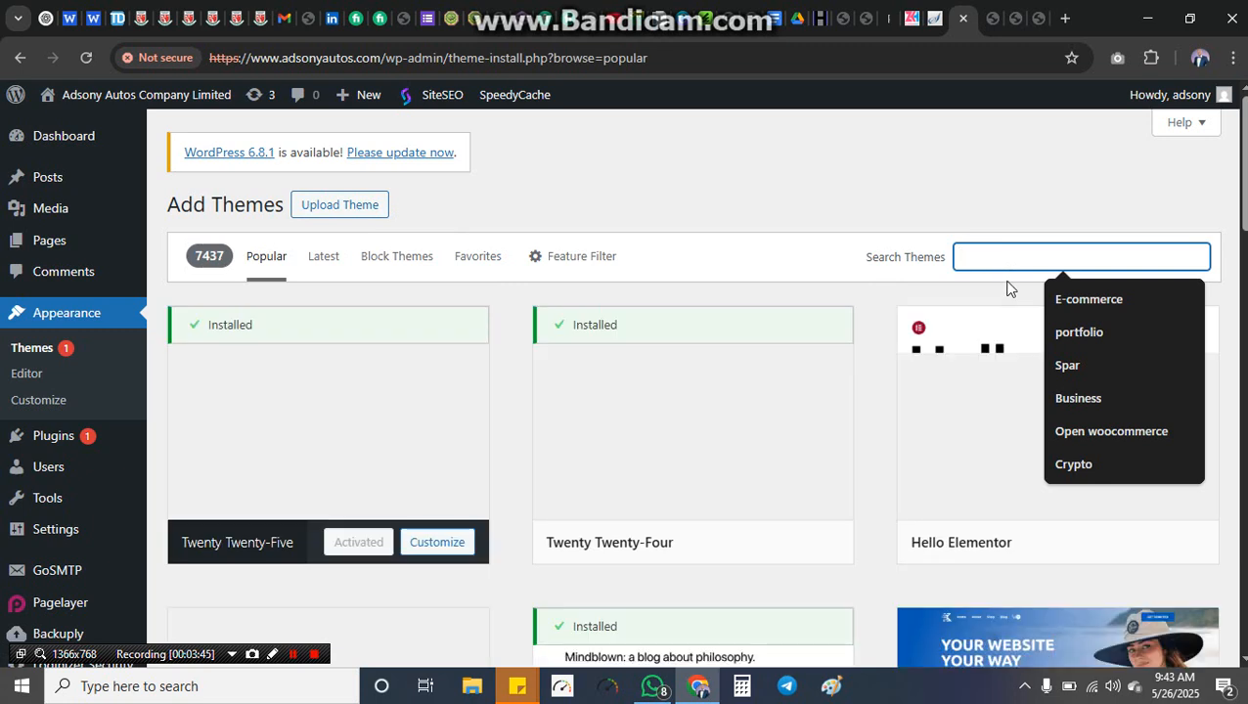
{"action": "type", "text": "car ser"}
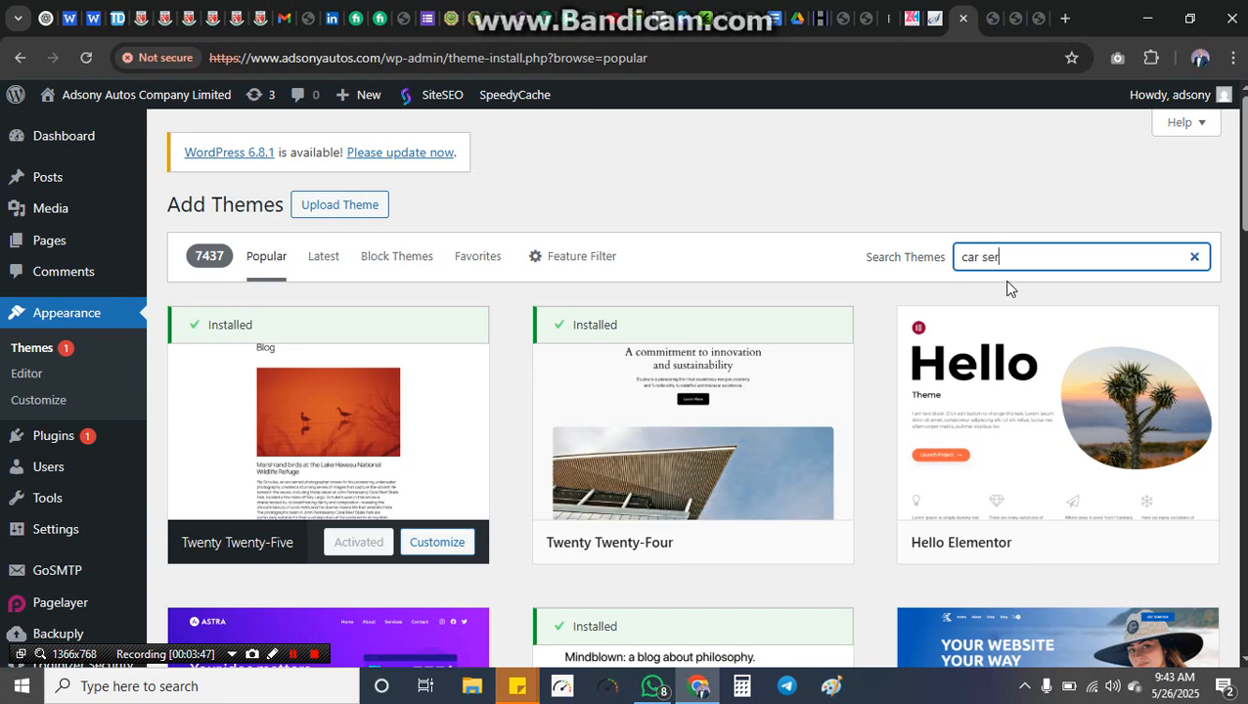
{"action": "type", "text": "vices"}
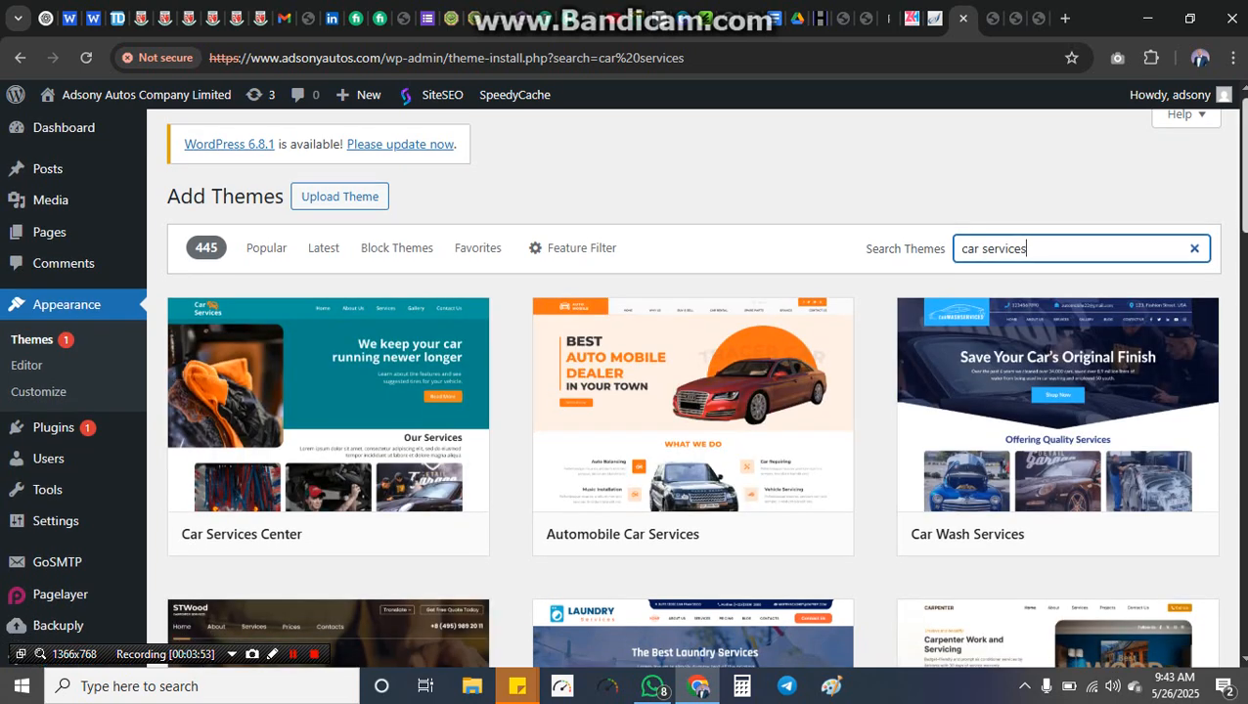
{"action": "scroll", "coordinate": [684, 391], "scroll_direction": "down", "scroll_amount": 2}
{"action": "scroll", "coordinate": [684, 391], "scroll_direction": "down", "scroll_amount": 5}
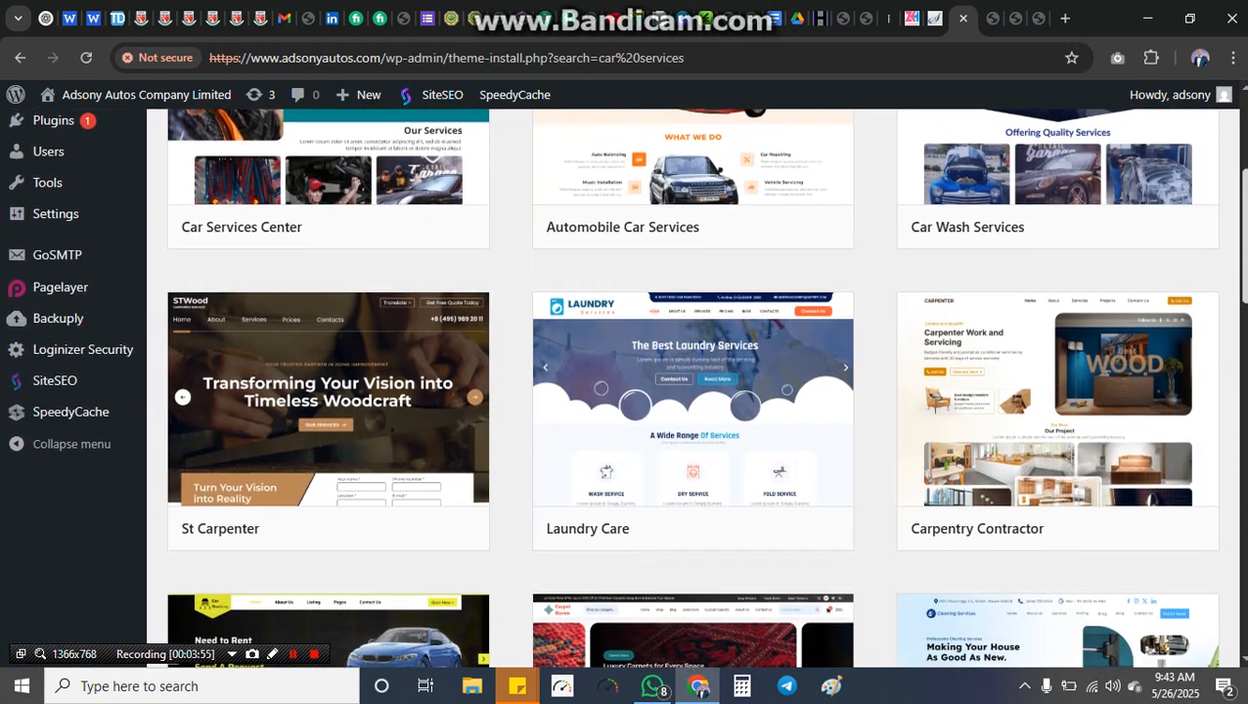
{"action": "scroll", "coordinate": [685, 391], "scroll_direction": "down", "scroll_amount": 2}
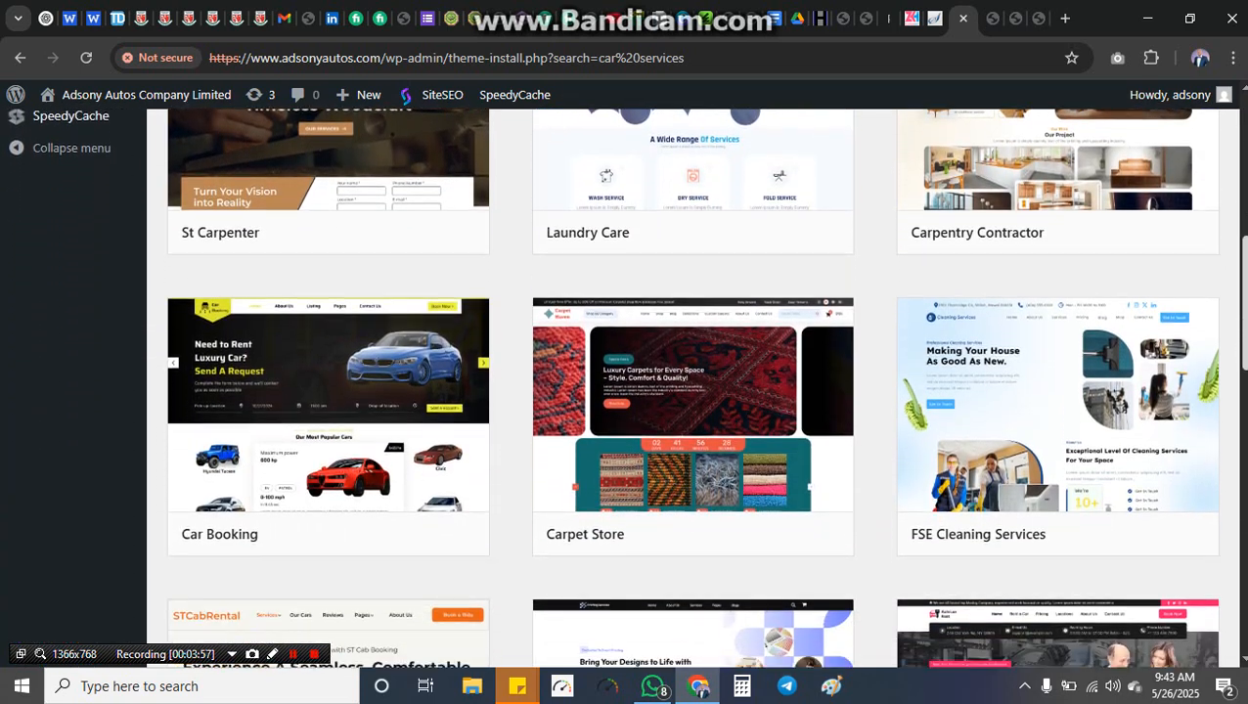
{"action": "scroll", "coordinate": [1050, 365], "scroll_direction": "down", "scroll_amount": 1}
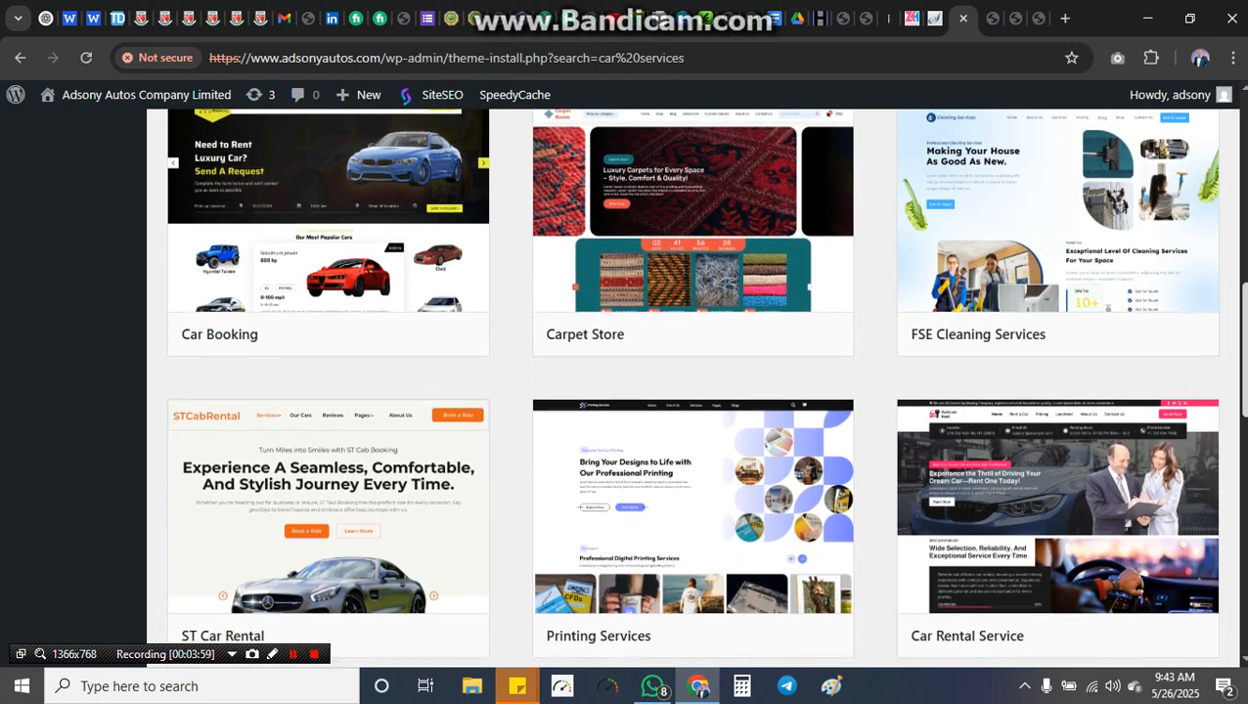
{"action": "mouse_move", "coordinate": [363, 249]}
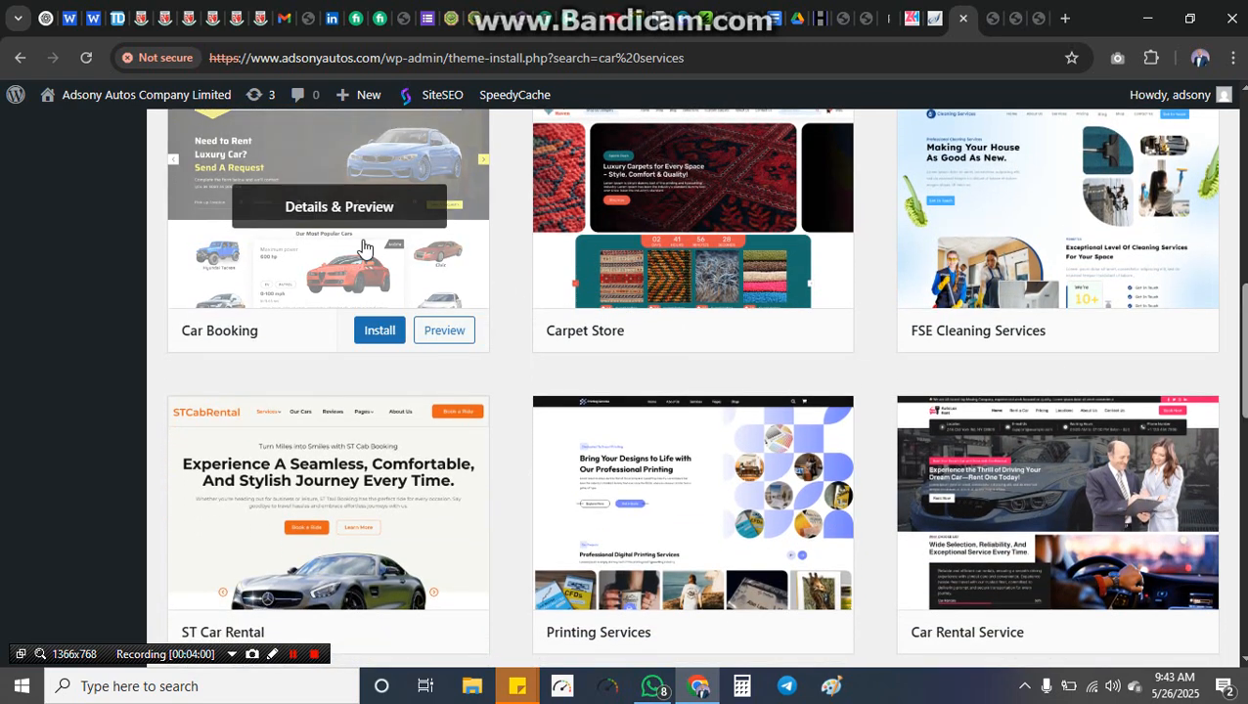
{"action": "left_click", "coordinate": [380, 332]}
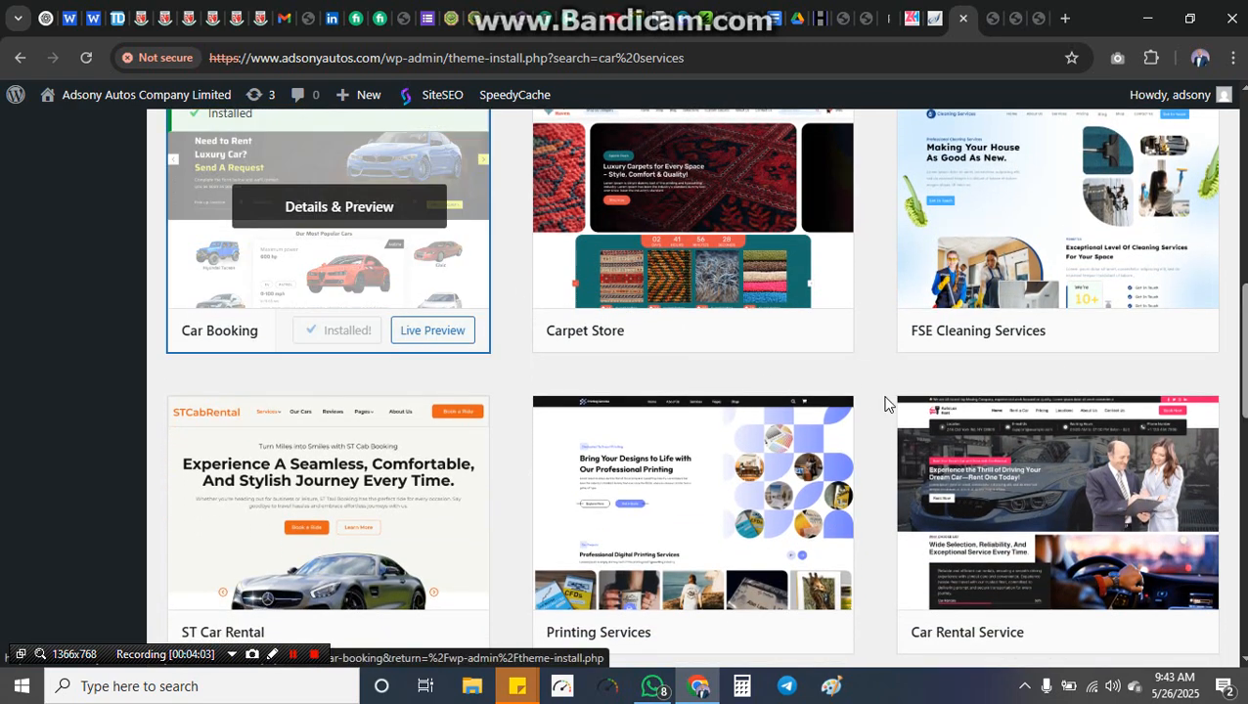
{"action": "left_click", "coordinate": [339, 331]}
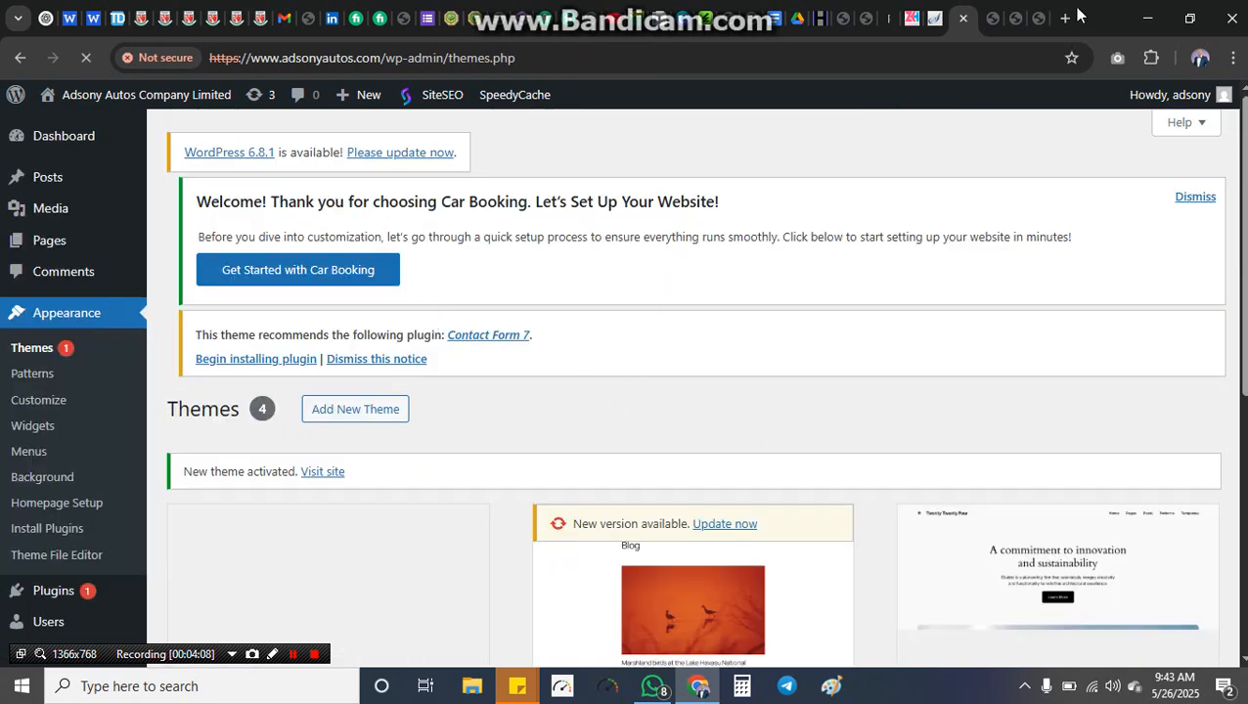
Step: Reload the site's front page to see the Car Booking design with its Book Now button
{"action": "left_click", "coordinate": [994, 19]}
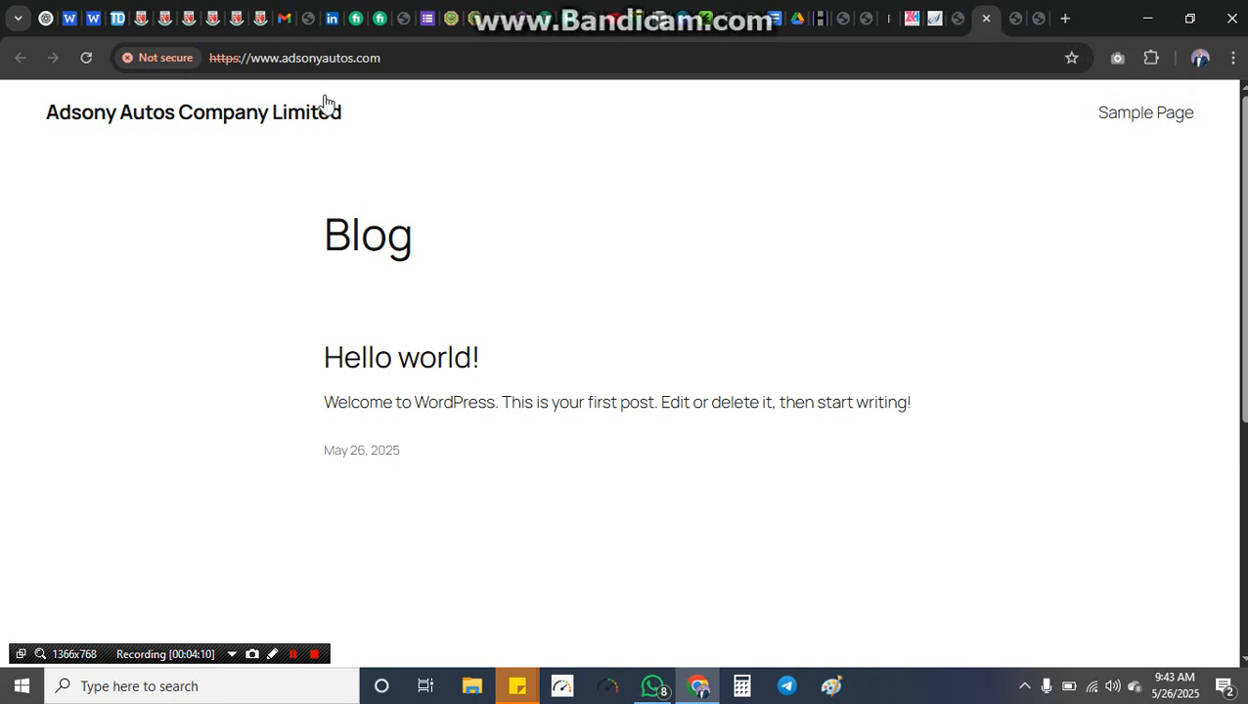
{"action": "left_click", "coordinate": [85, 59]}
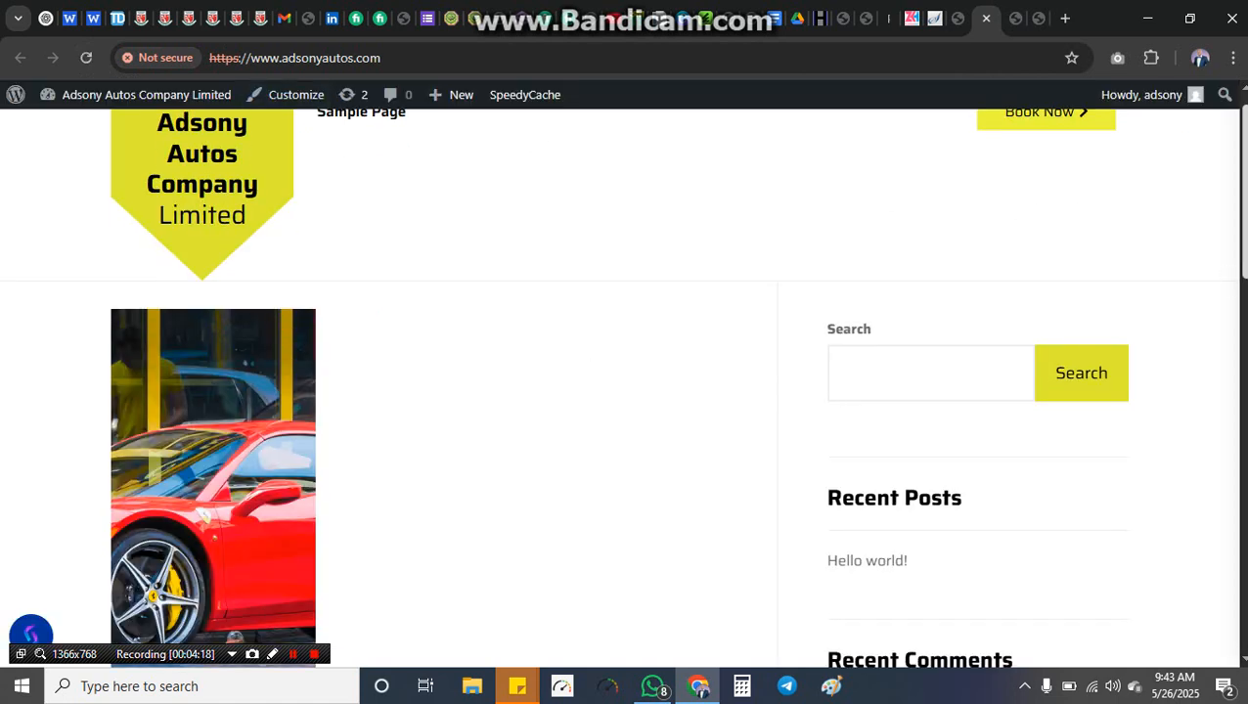
{"action": "scroll", "coordinate": [1244, 251], "scroll_direction": "up", "scroll_amount": 1}
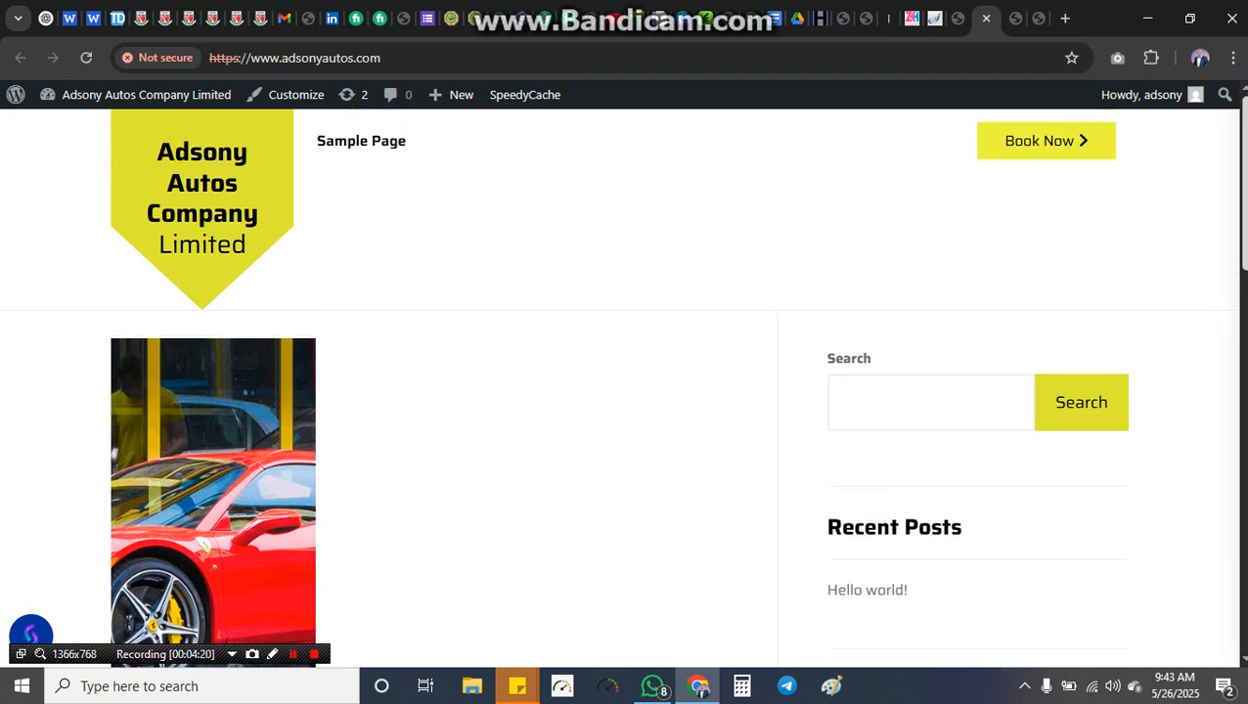
{"action": "scroll", "coordinate": [1212, 565], "scroll_direction": "down", "scroll_amount": 12}
{"action": "scroll", "coordinate": [1207, 599], "scroll_direction": "up", "scroll_amount": 8}
{"action": "scroll", "coordinate": [1109, 253], "scroll_direction": "up", "scroll_amount": 4}
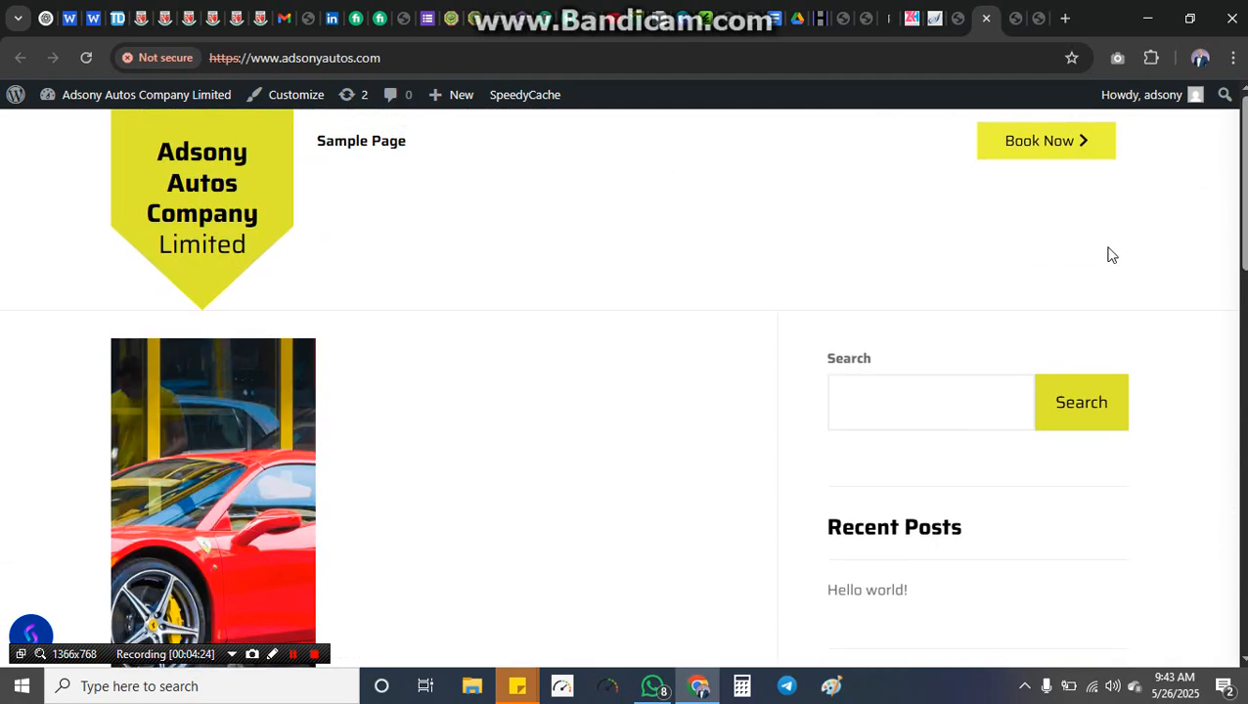
Step: Search Add New Theme for Astra, then install and activate it
{"action": "left_click", "coordinate": [956, 19]}
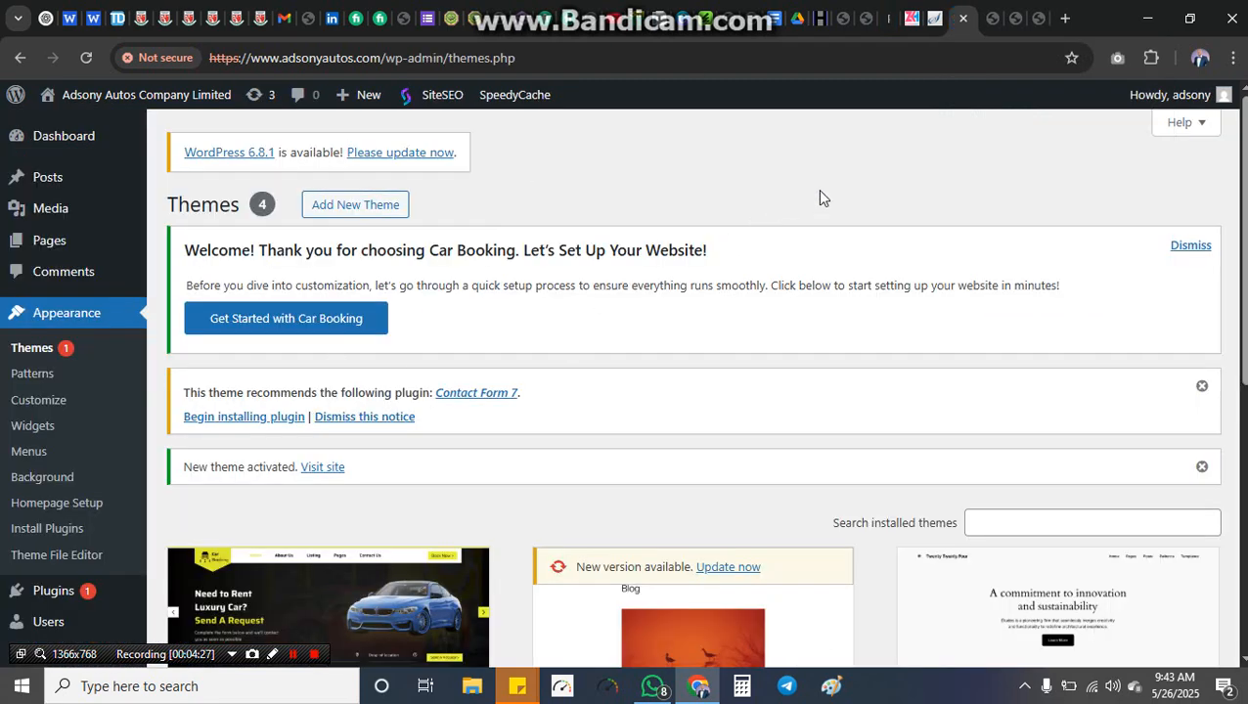
{"action": "left_click_drag", "start_coordinate": [1245, 188], "coordinate": [1232, 223]}
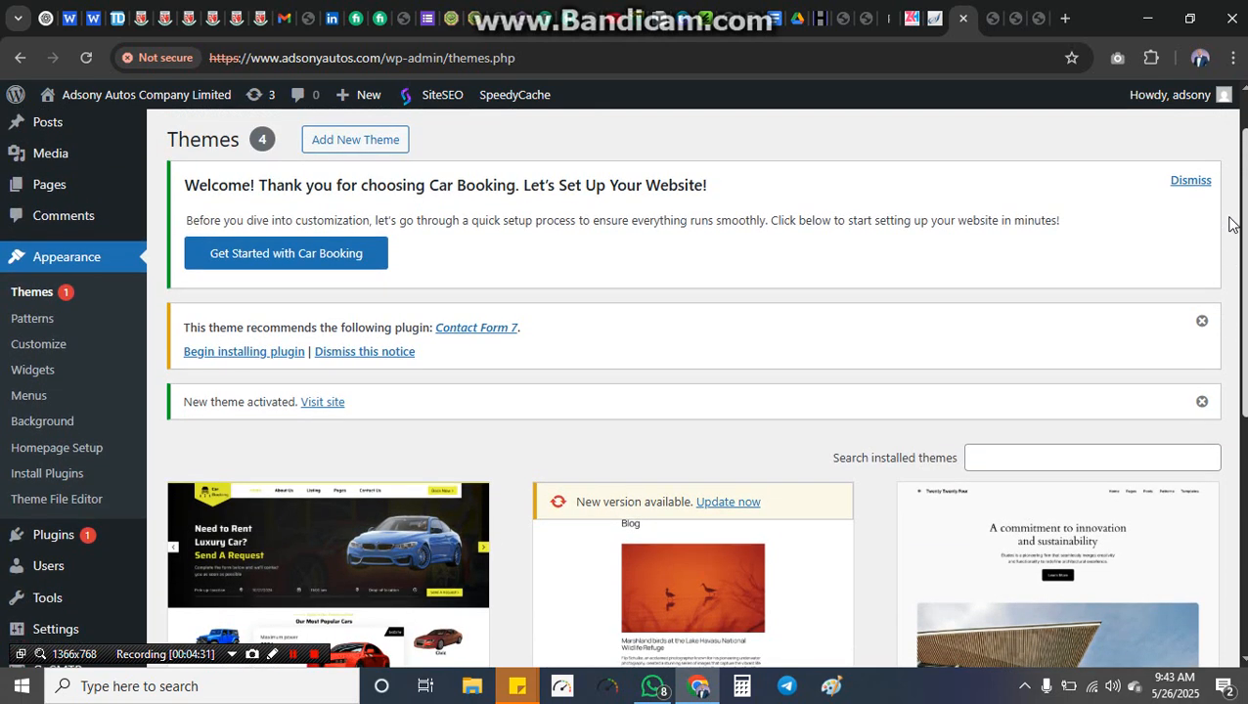
{"action": "scroll", "coordinate": [1134, 235], "scroll_direction": "up", "scroll_amount": 1}
{"action": "left_click", "coordinate": [370, 178]}
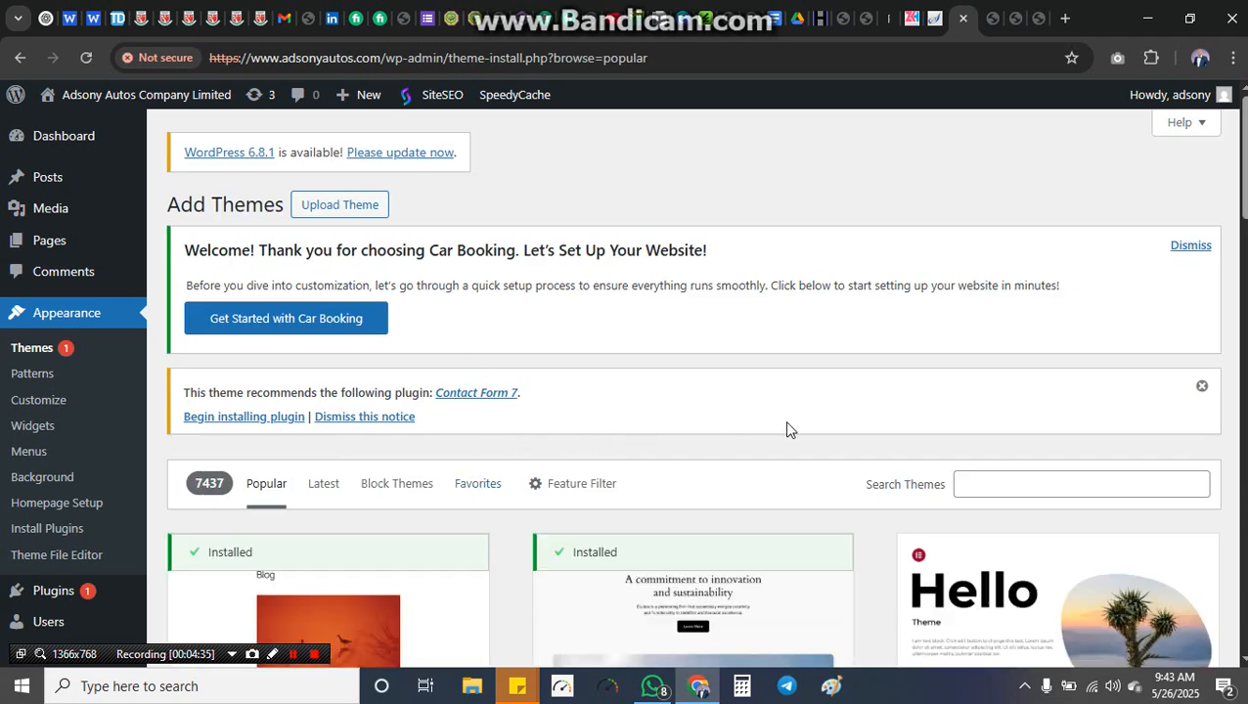
{"action": "left_click", "coordinate": [1043, 479]}
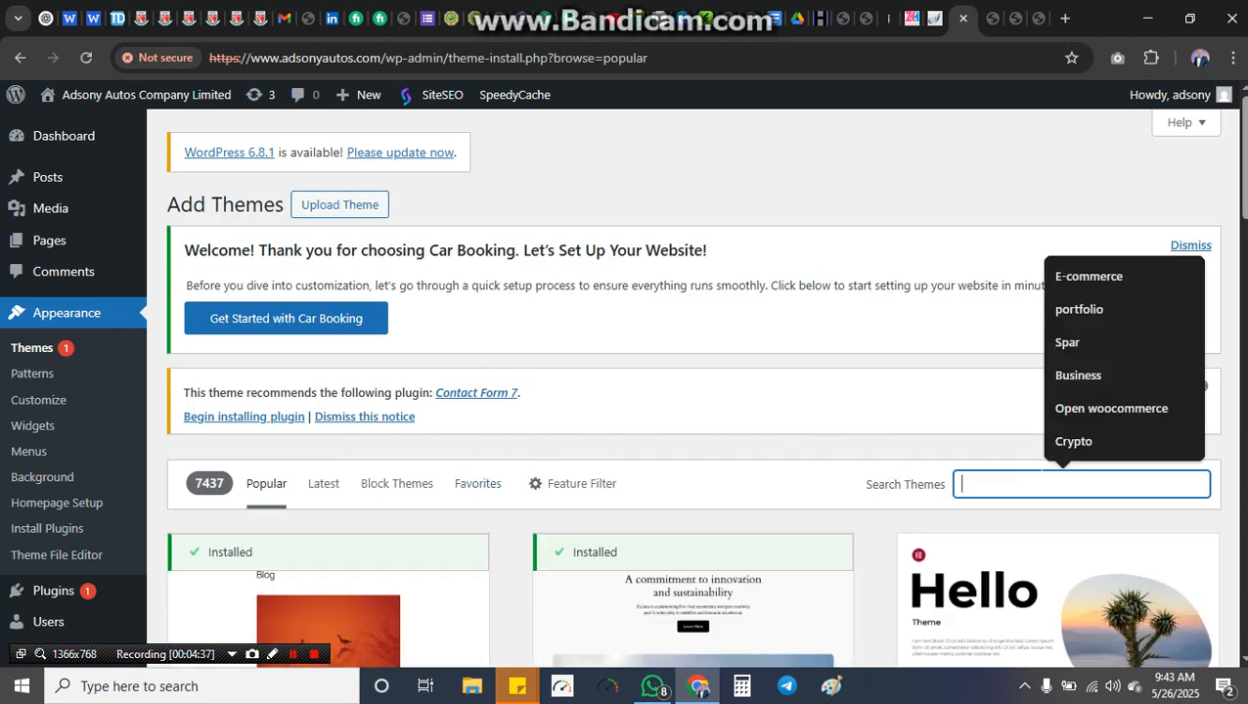
{"action": "type", "text": "astra"}
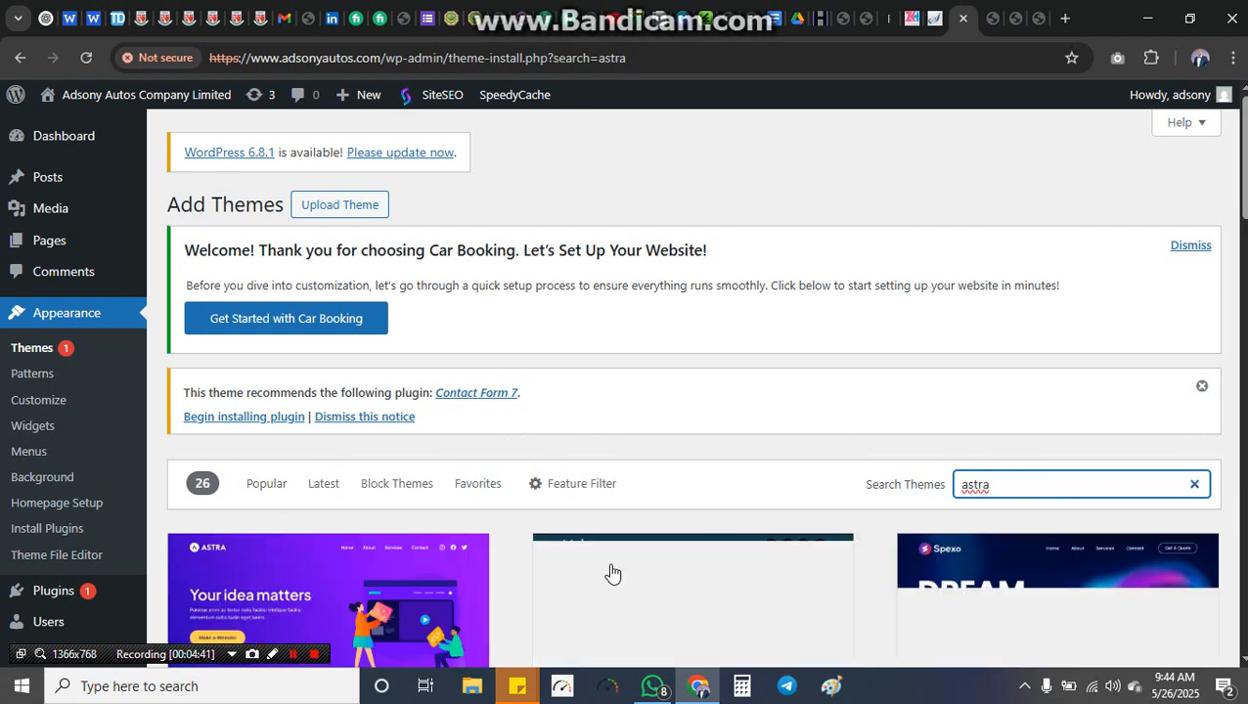
{"action": "left_click", "coordinate": [430, 604]}
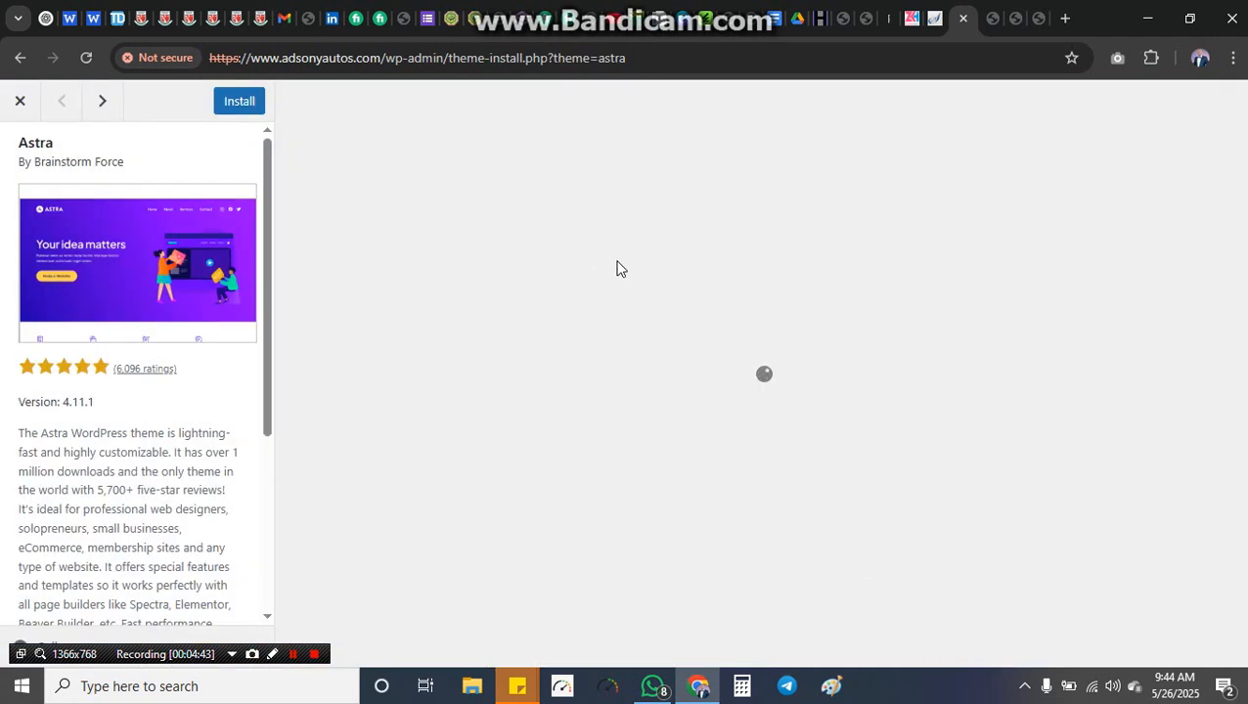
{"action": "left_click", "coordinate": [243, 104]}
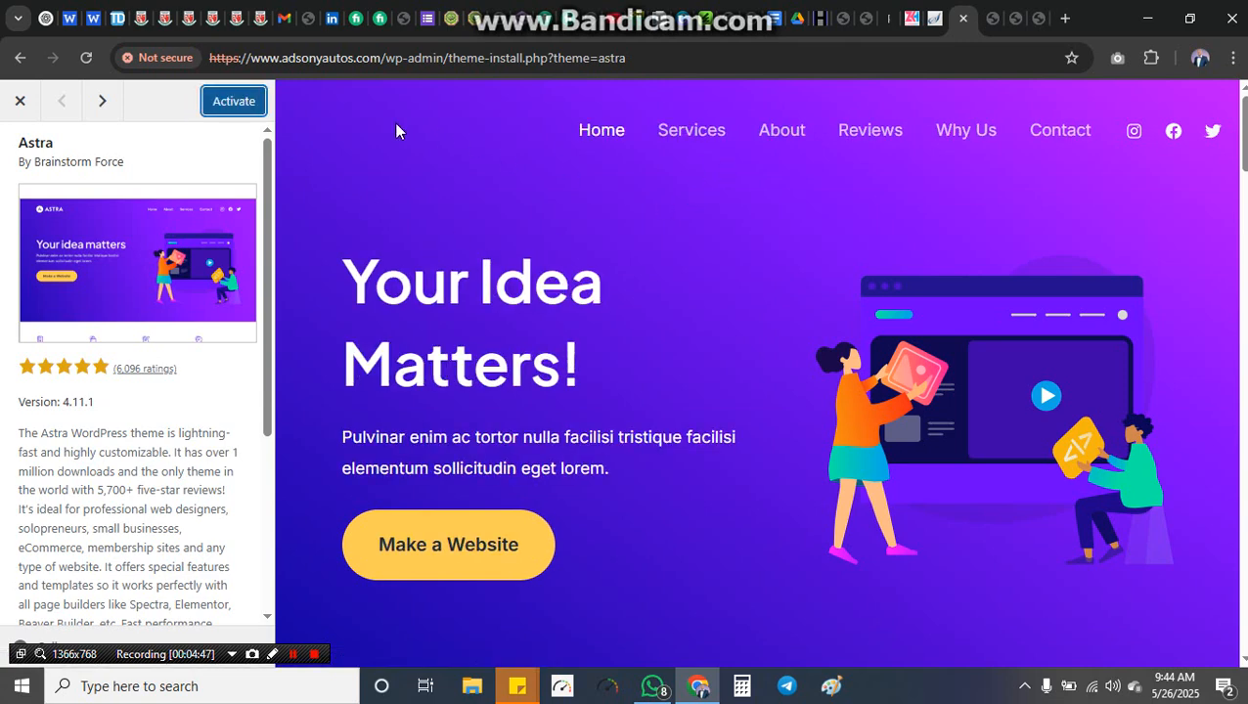
{"action": "left_click", "coordinate": [235, 100]}
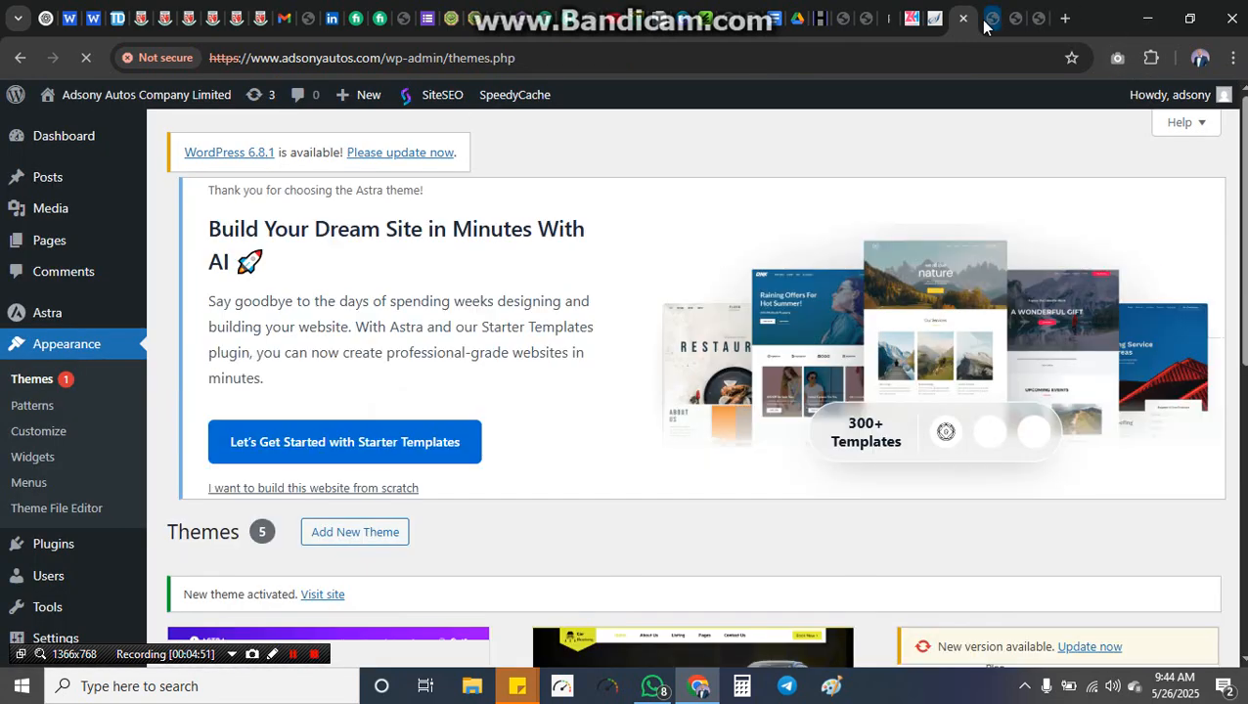
{"action": "left_click", "coordinate": [988, 19]}
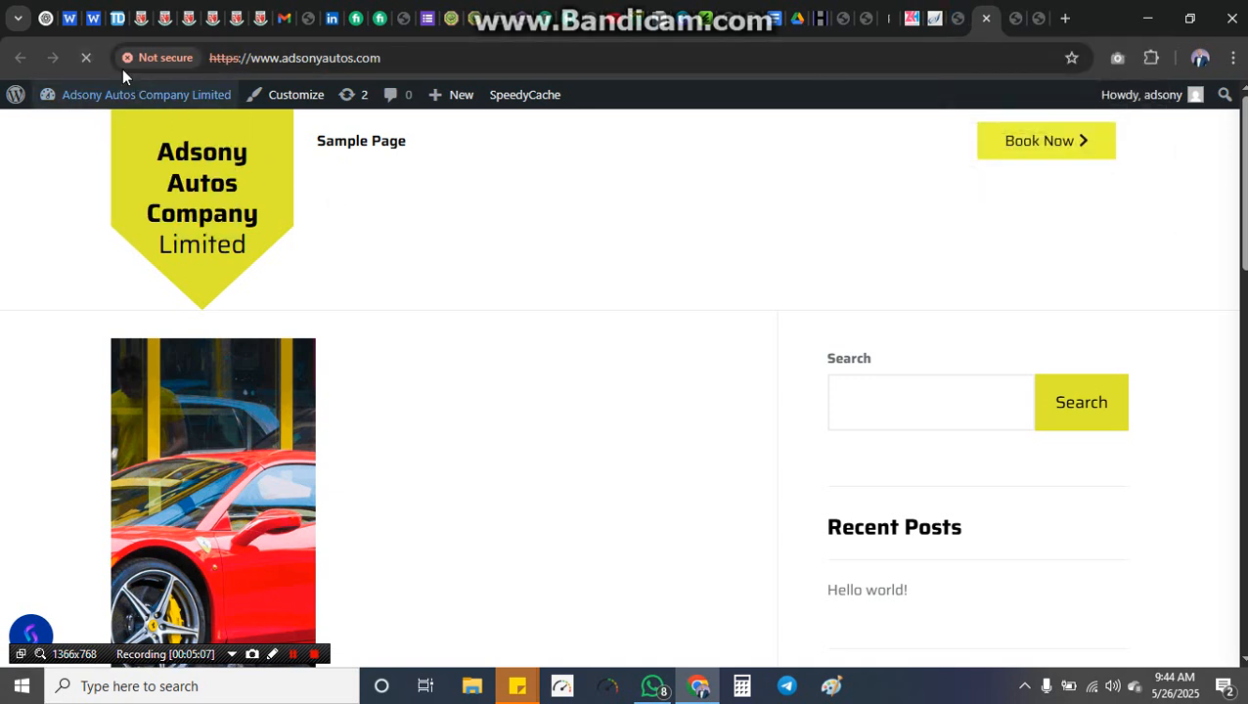
{"action": "left_click", "coordinate": [84, 59]}
{"action": "left_click", "coordinate": [83, 60]}
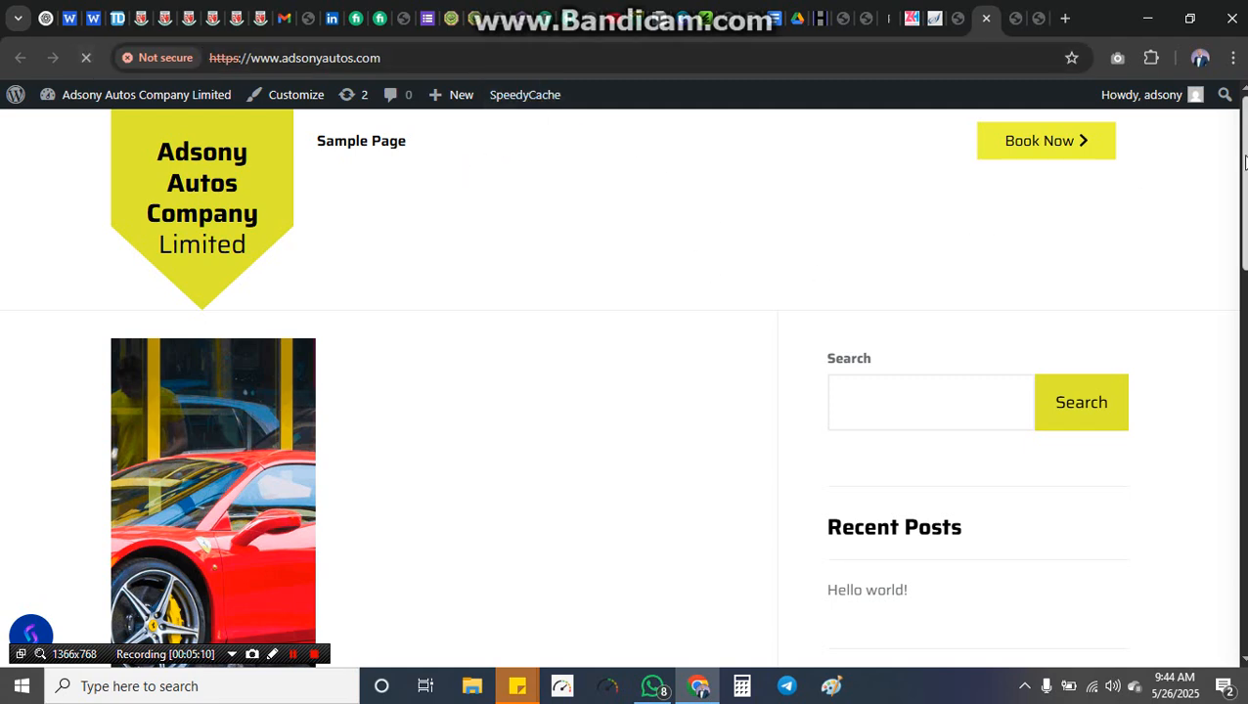
{"action": "scroll", "coordinate": [1220, 351], "scroll_direction": "down", "scroll_amount": 8}
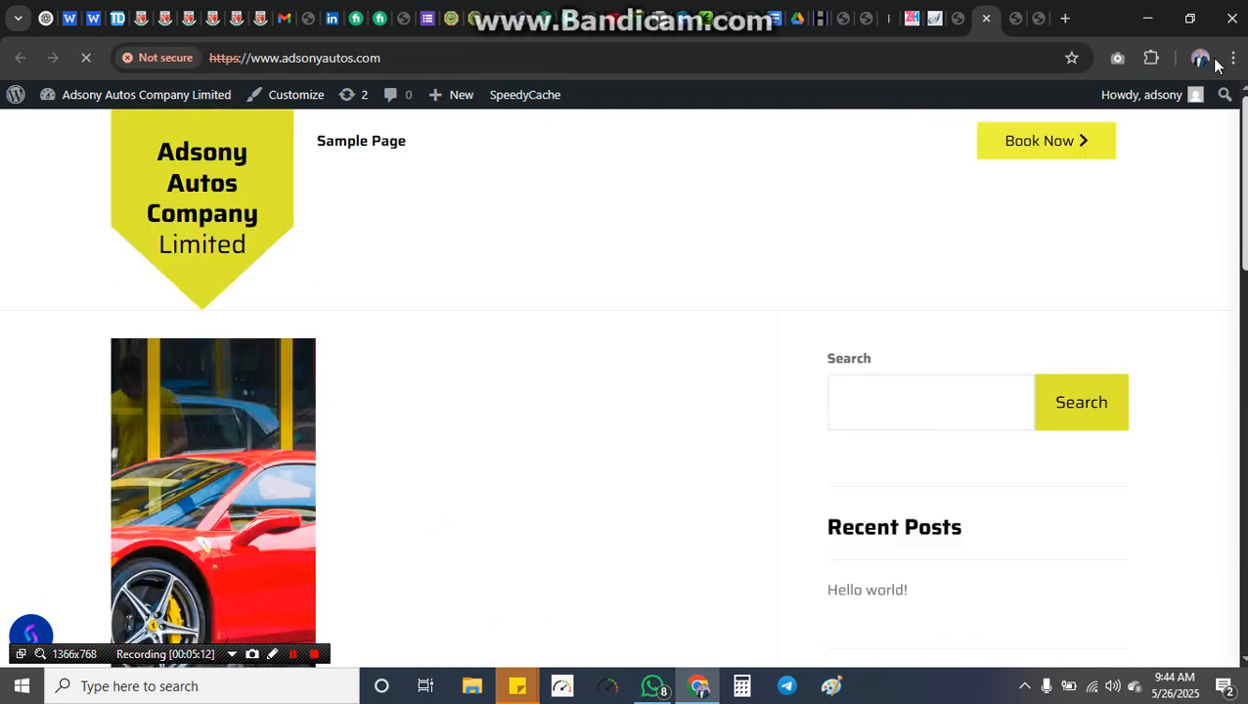
{"action": "left_click", "coordinate": [955, 18]}
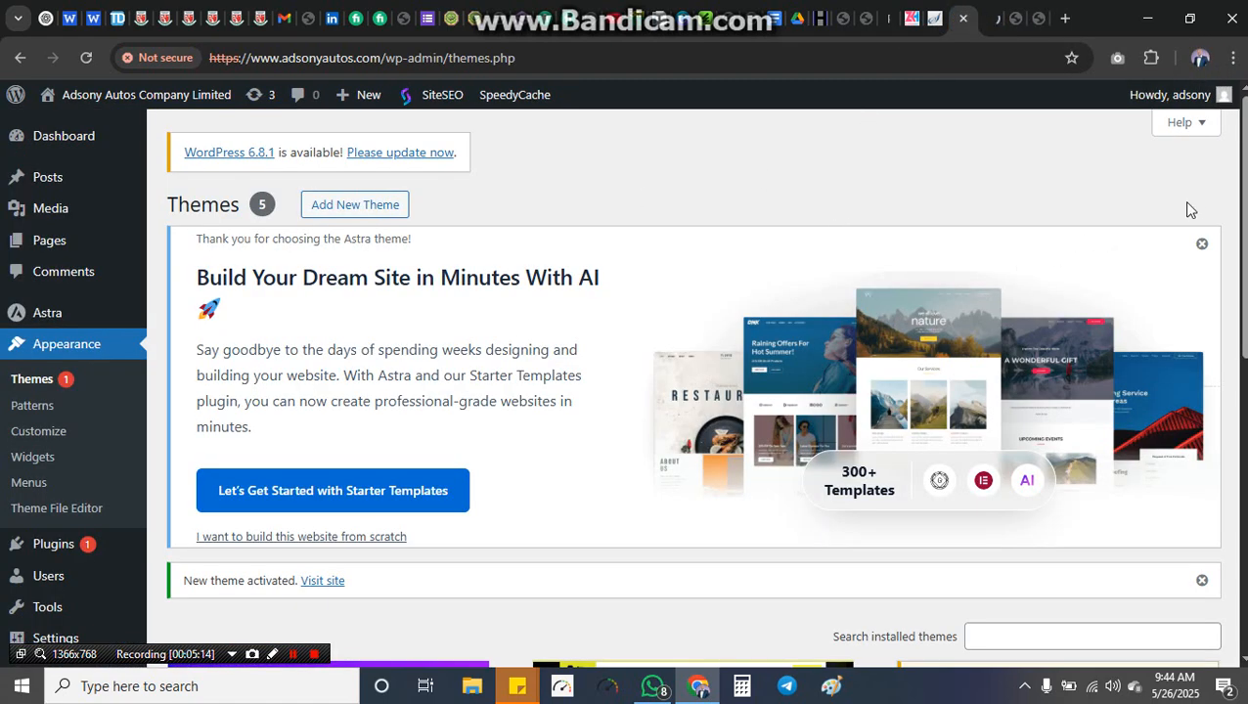
{"action": "left_click", "coordinate": [990, 18]}
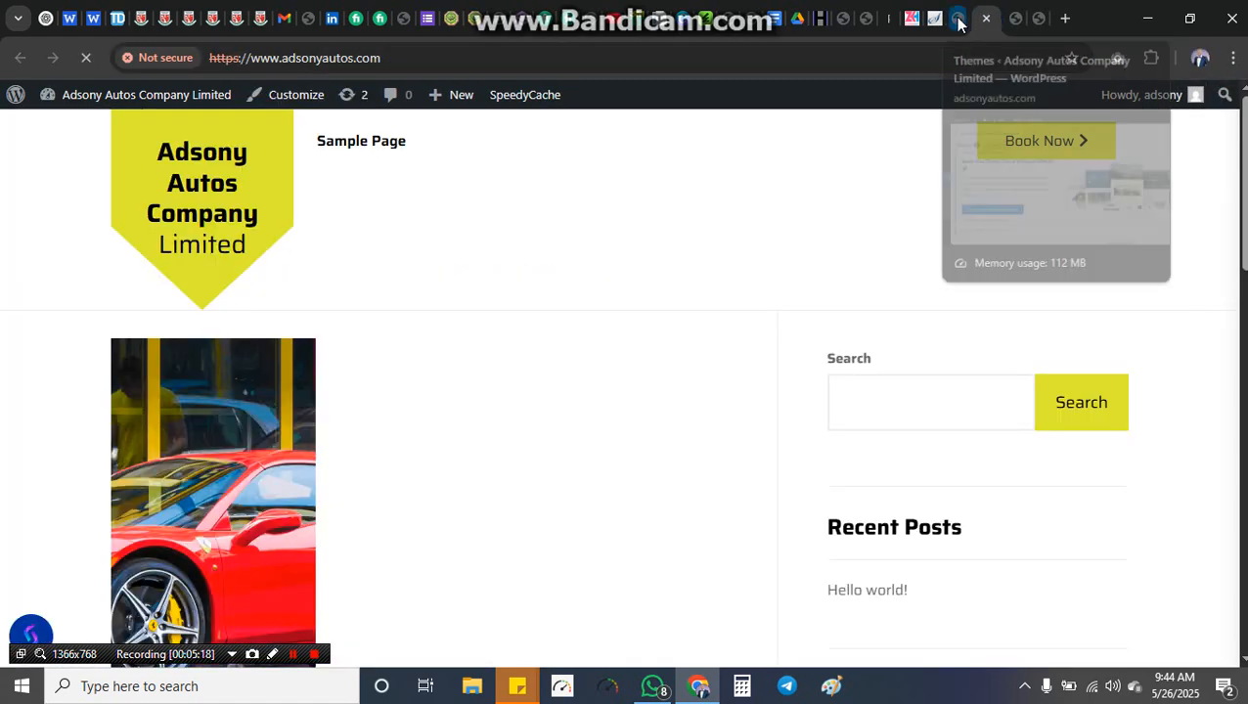
{"action": "left_click", "coordinate": [957, 18]}
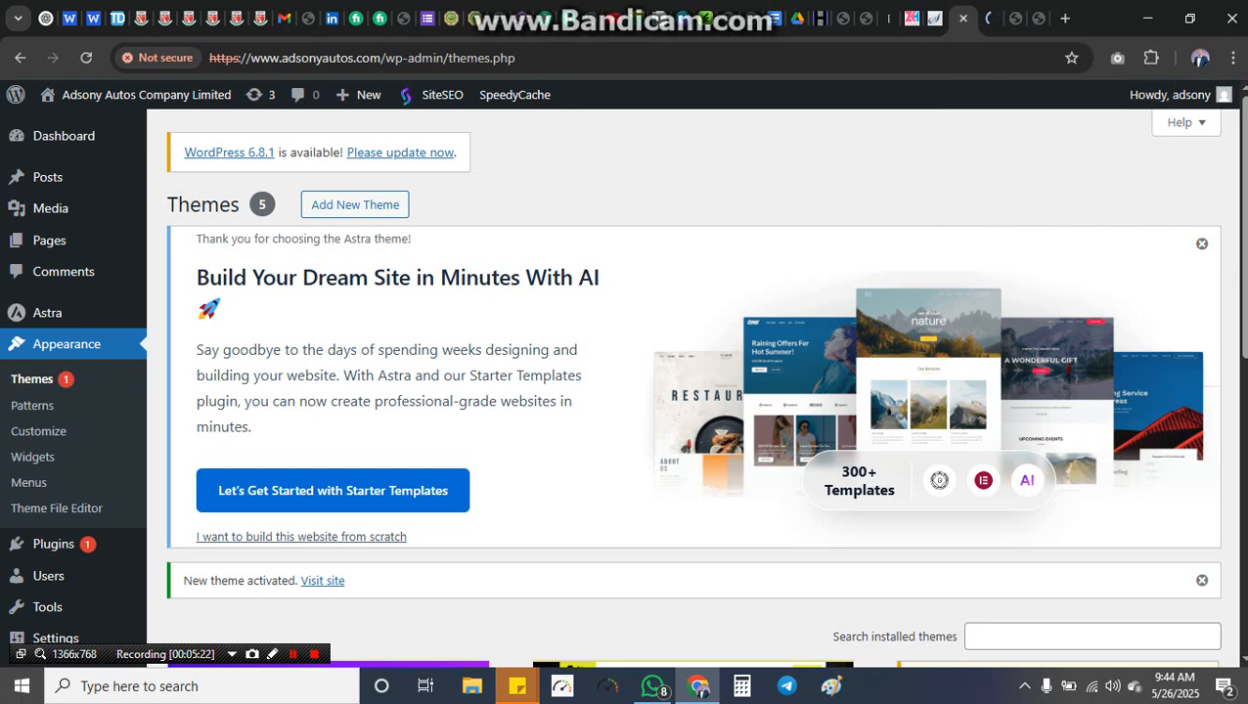
Step: Start the Starter Templates setup, compare the open tabs, and reload the blank setup page
{"action": "left_click", "coordinate": [291, 500]}
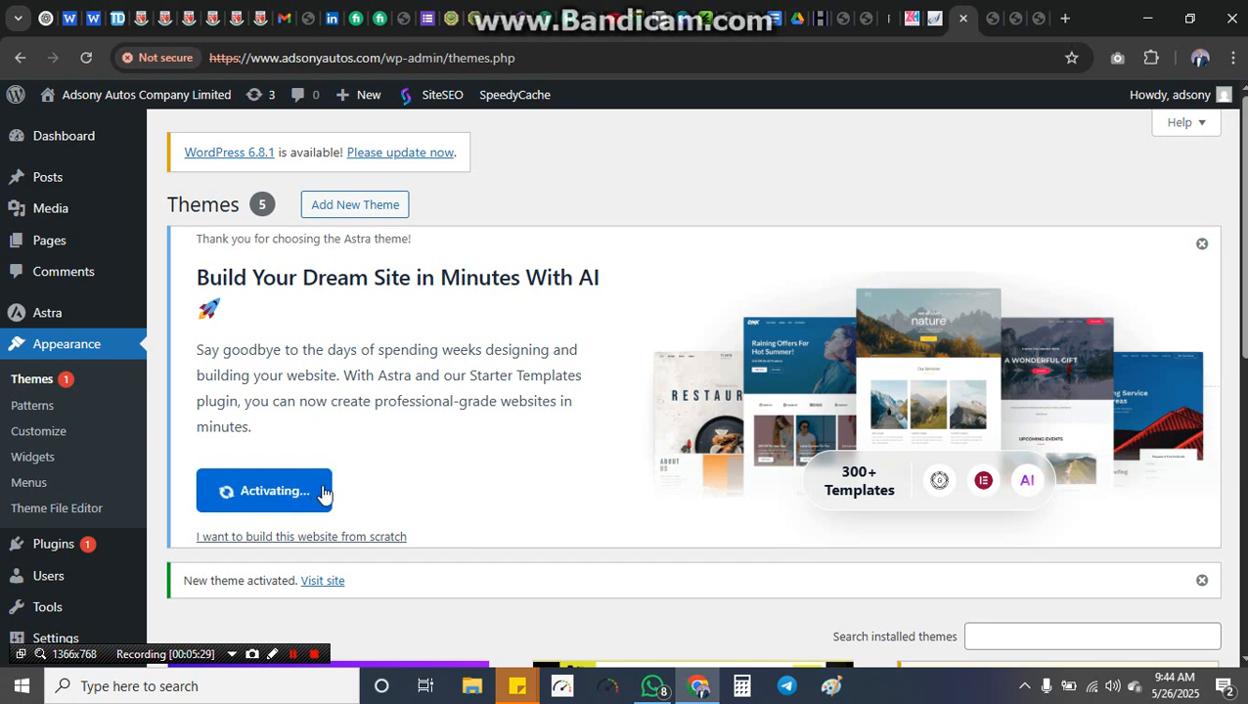
{"action": "left_click", "coordinate": [988, 17]}
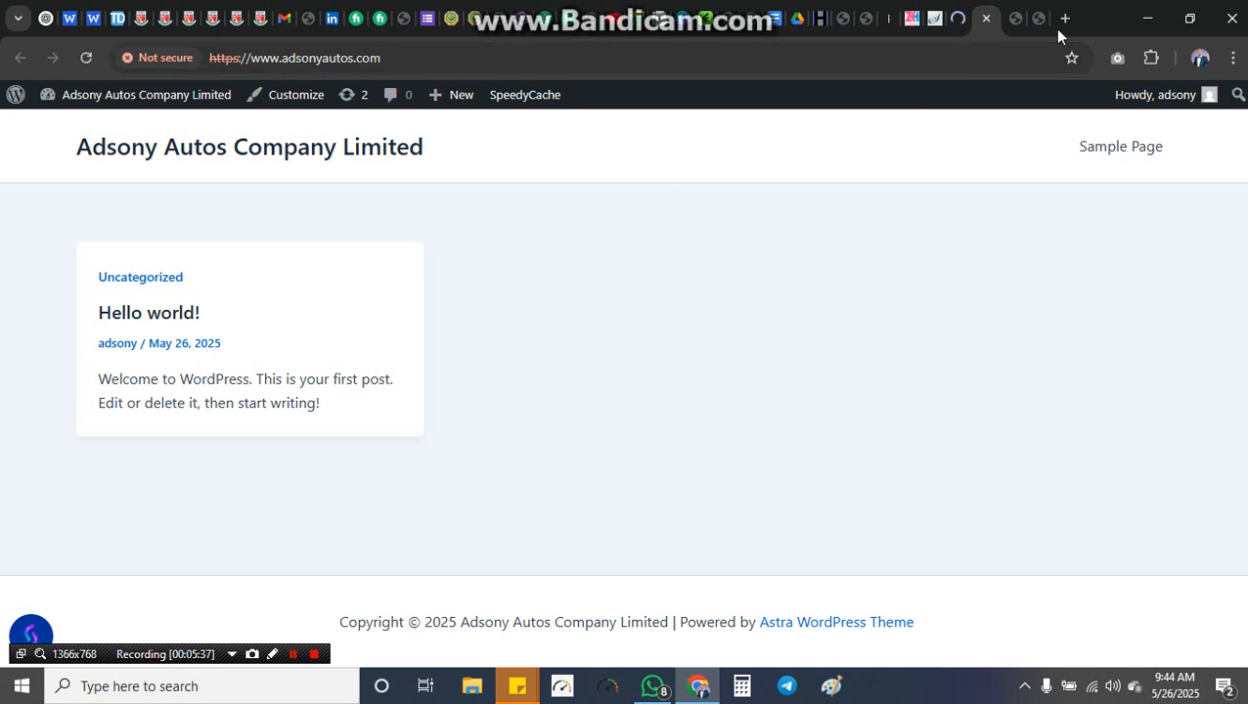
{"action": "left_click", "coordinate": [953, 17]}
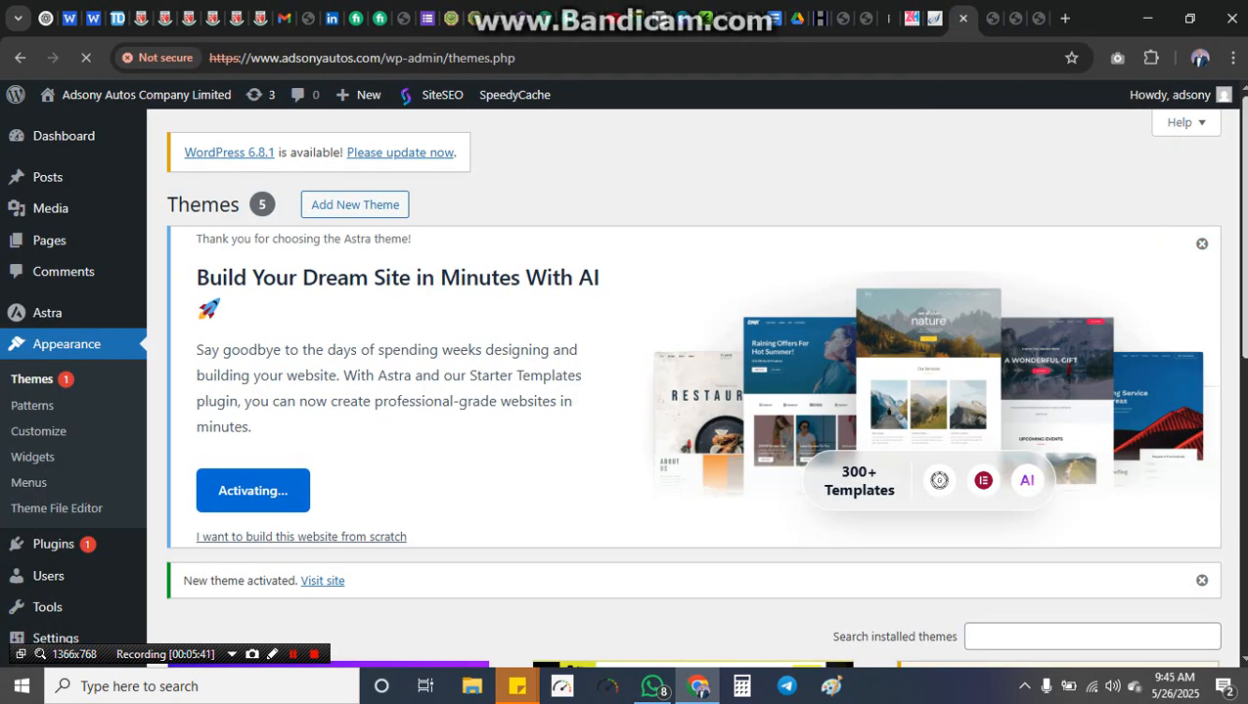
{"action": "scroll", "coordinate": [1242, 438], "scroll_direction": "down", "scroll_amount": 5}
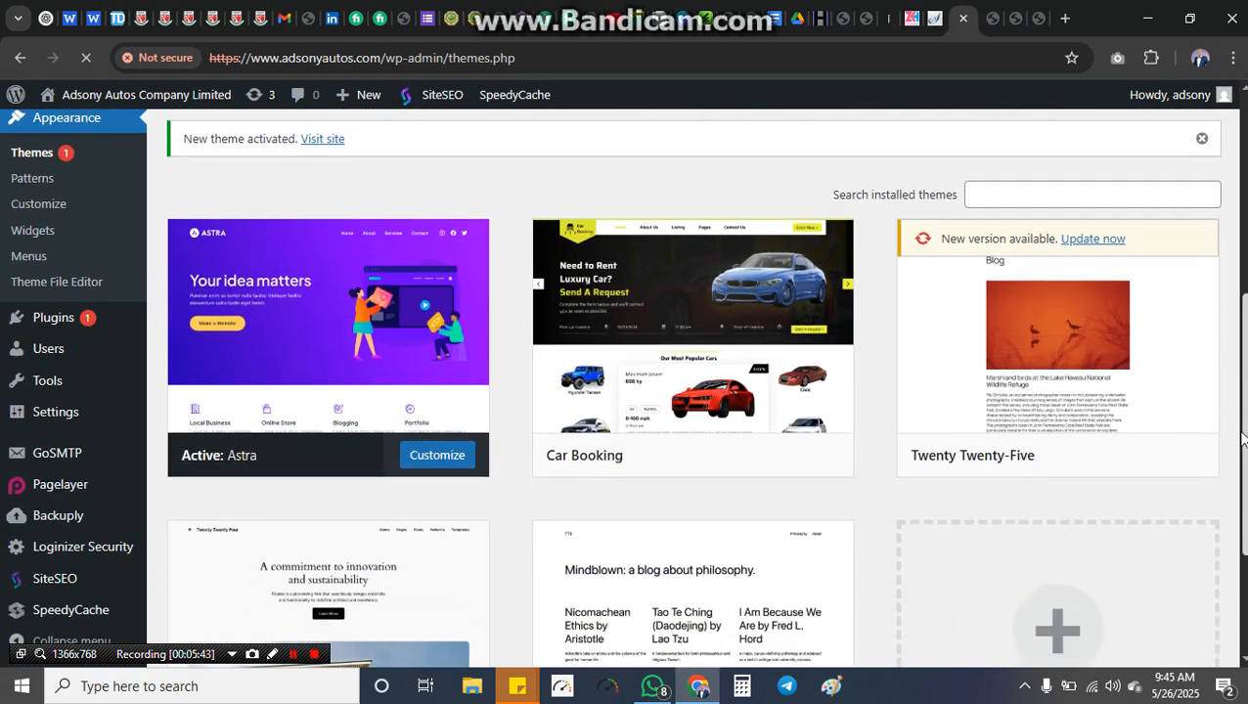
{"action": "left_click_drag", "start_coordinate": [1243, 440], "coordinate": [1234, 524]}
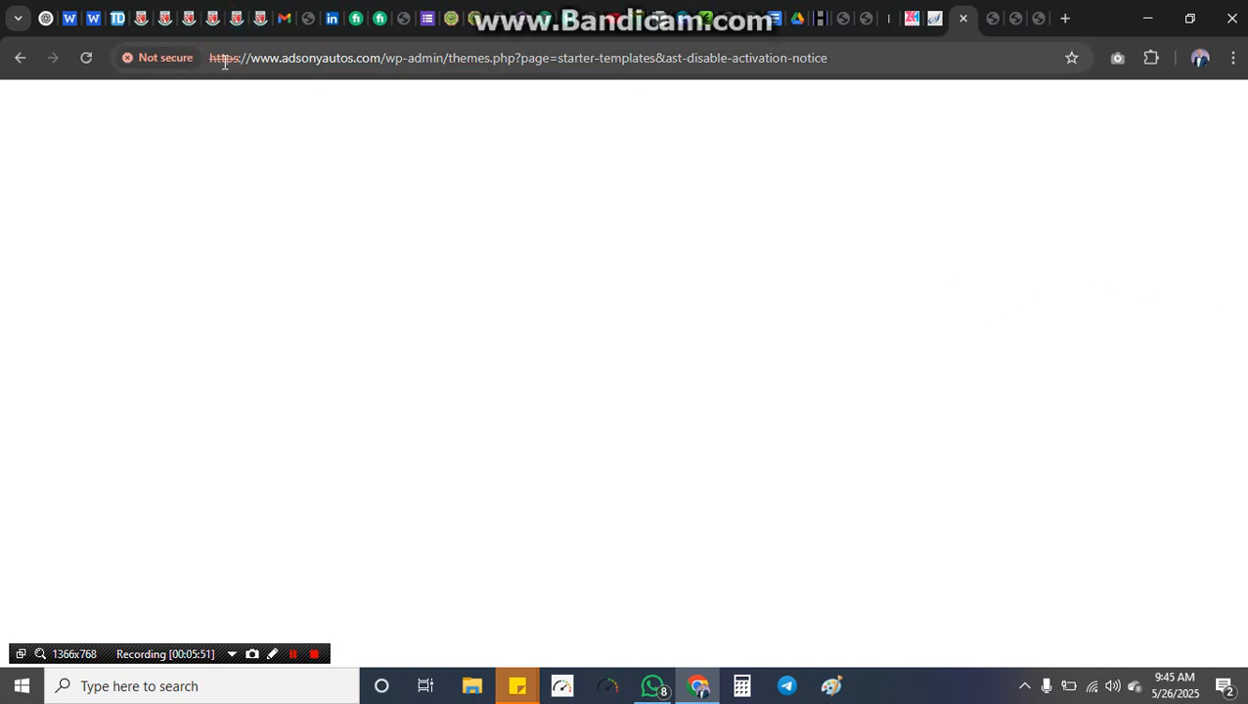
{"action": "left_click", "coordinate": [984, 17]}
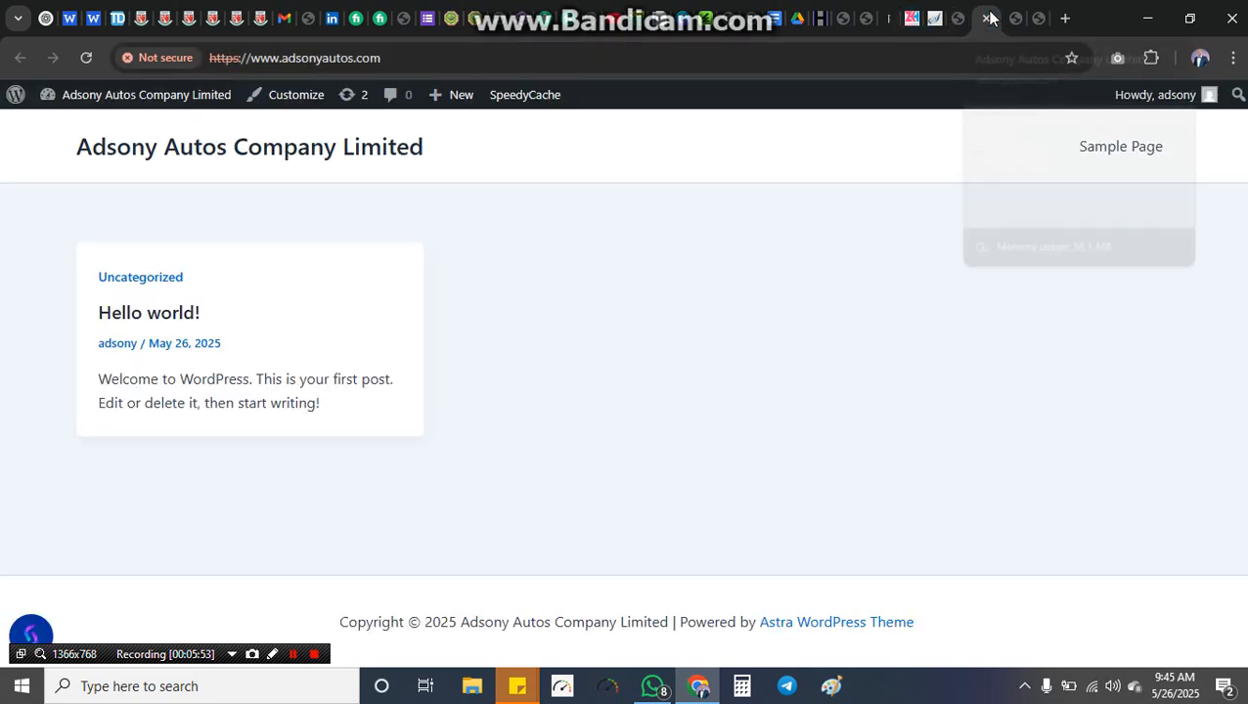
{"action": "left_click", "coordinate": [958, 17]}
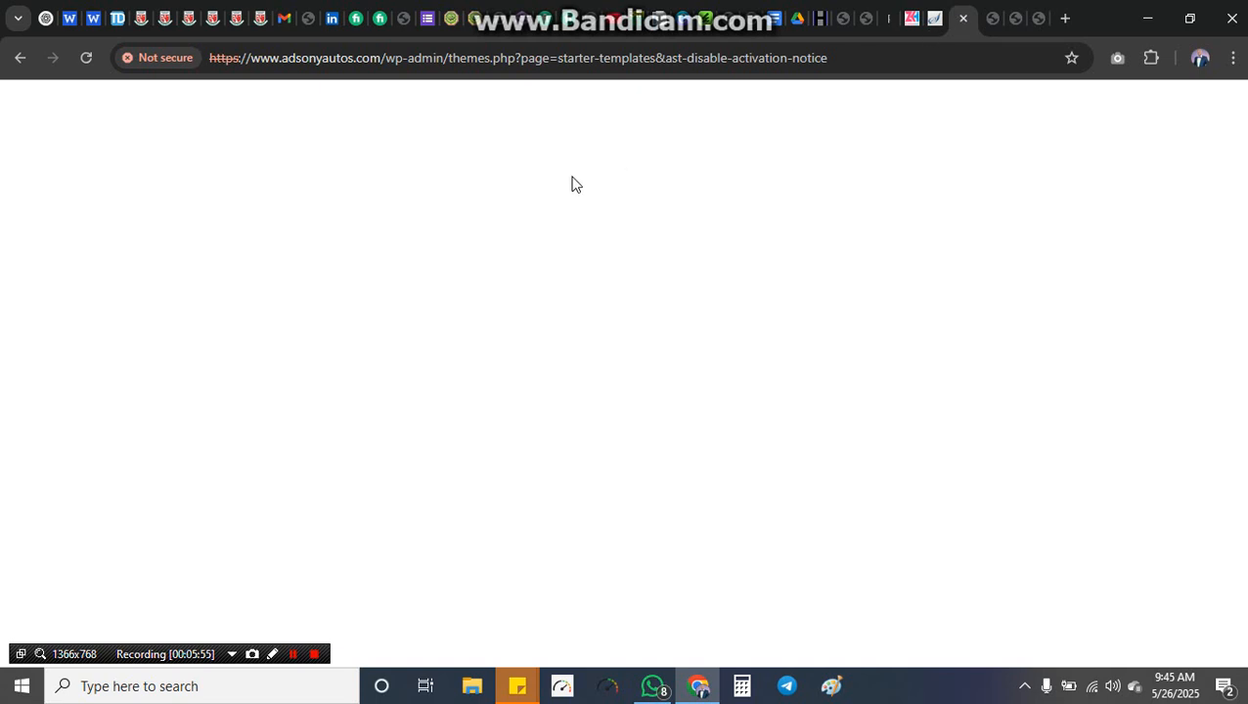
{"action": "left_click", "coordinate": [933, 18]}
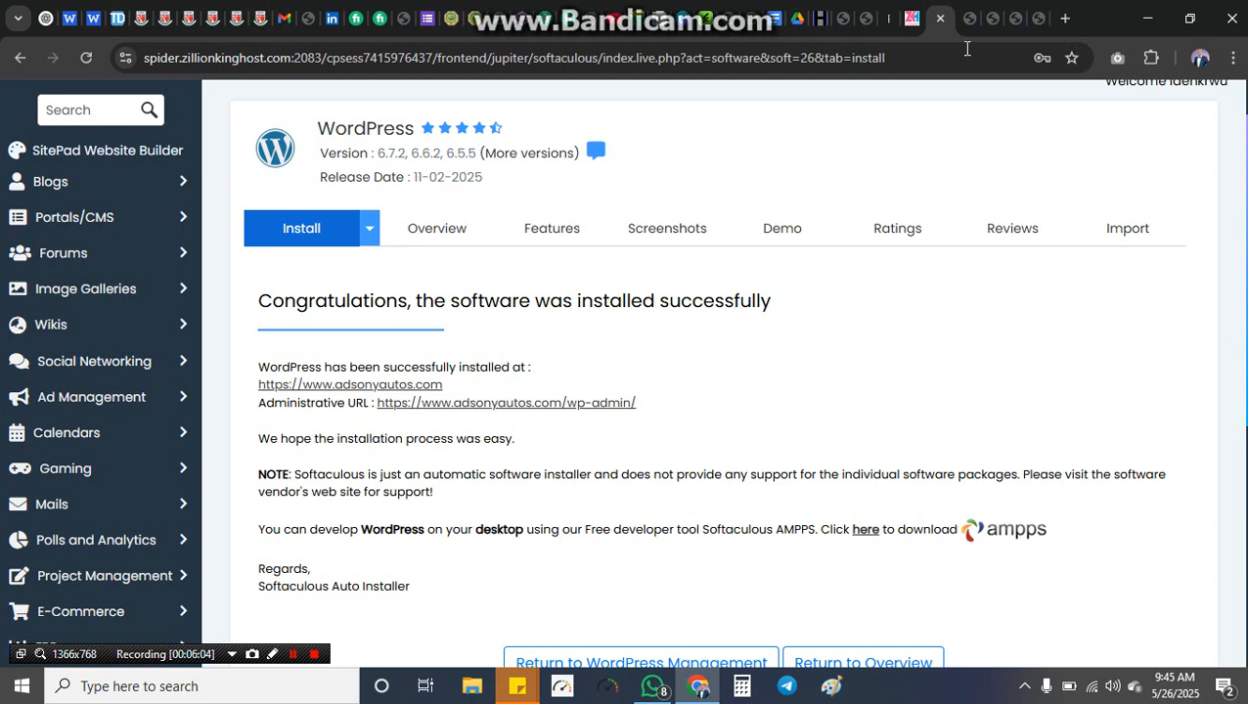
{"action": "left_click", "coordinate": [973, 18]}
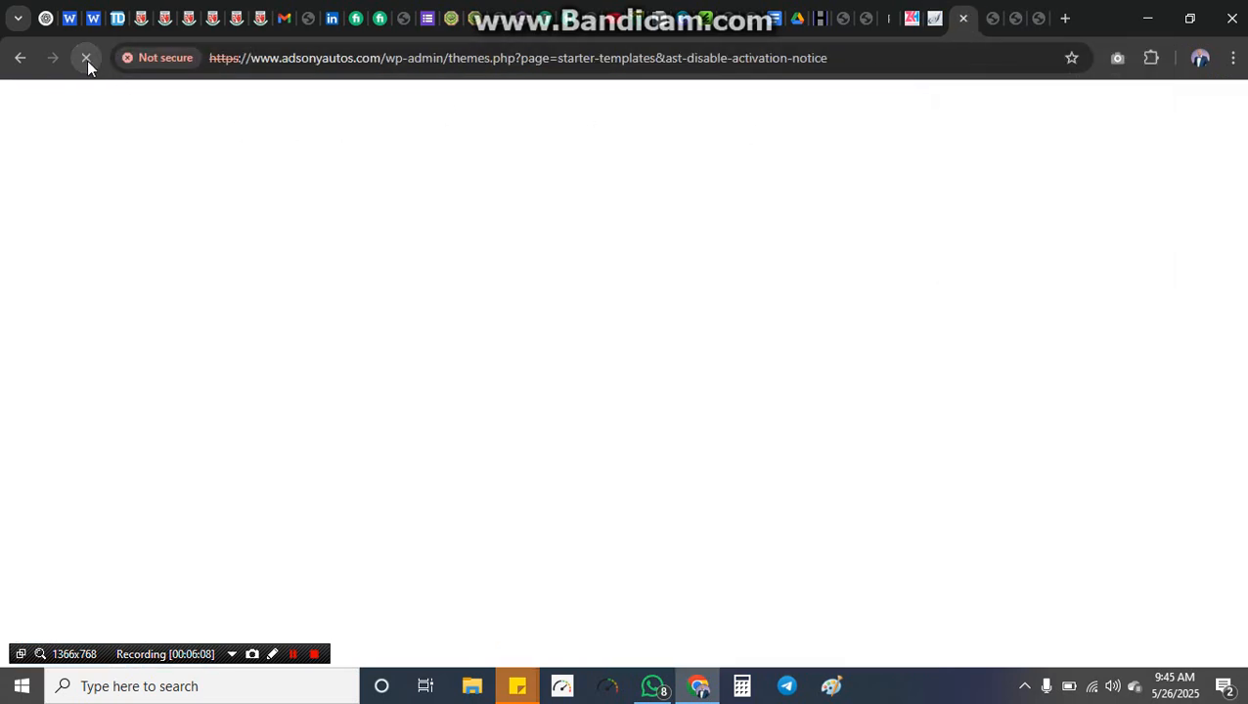
{"action": "left_click", "coordinate": [87, 61]}
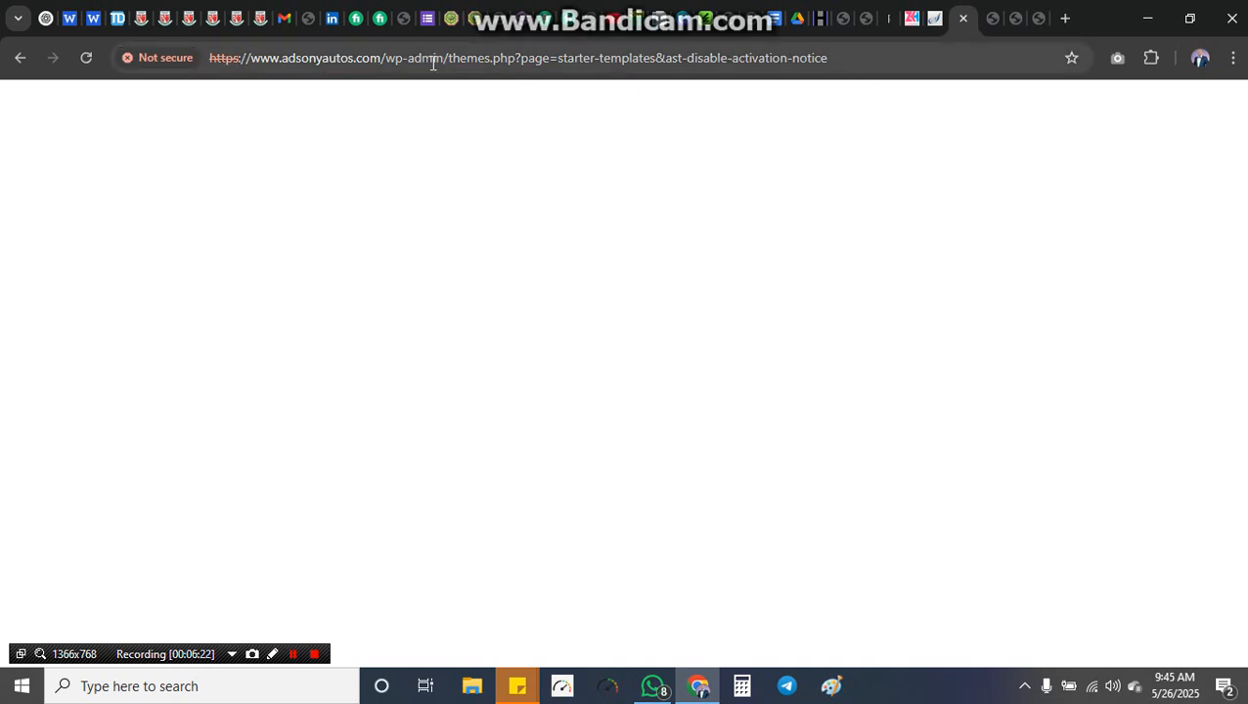
Step: Go back and trim the address to wp-admin/ to load the admin Dashboard
{"action": "left_click", "coordinate": [19, 58]}
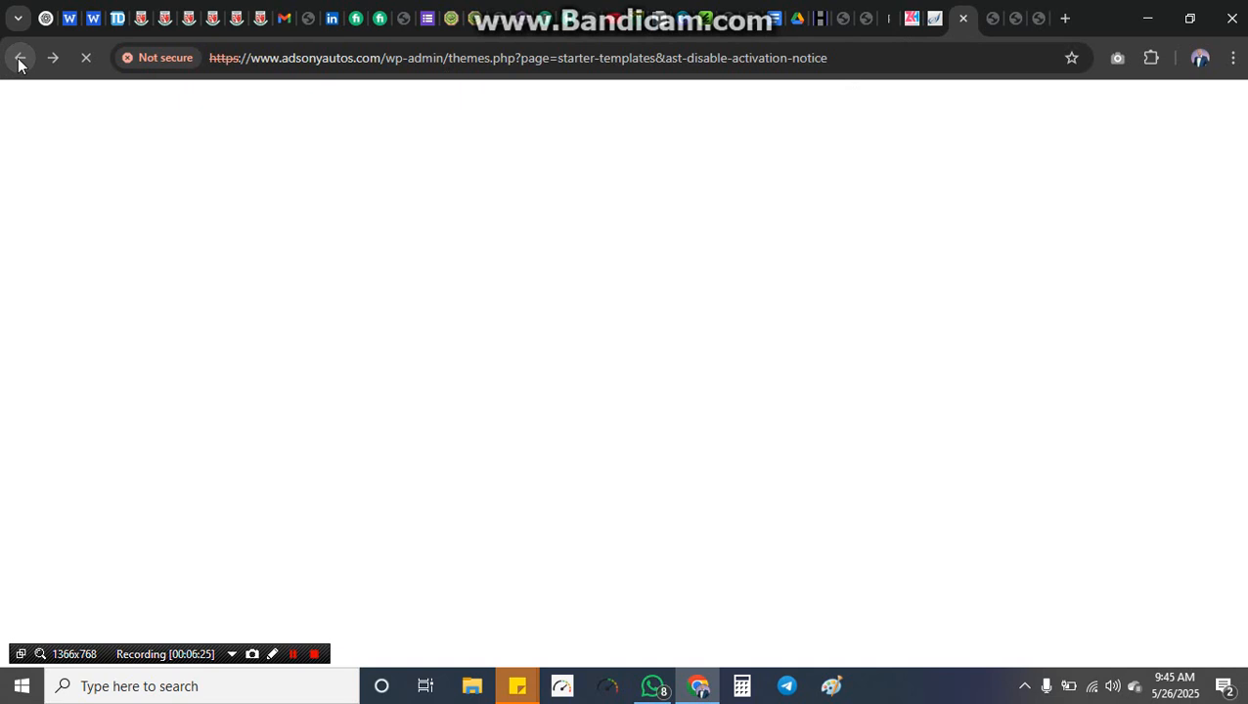
{"action": "left_click", "coordinate": [19, 60]}
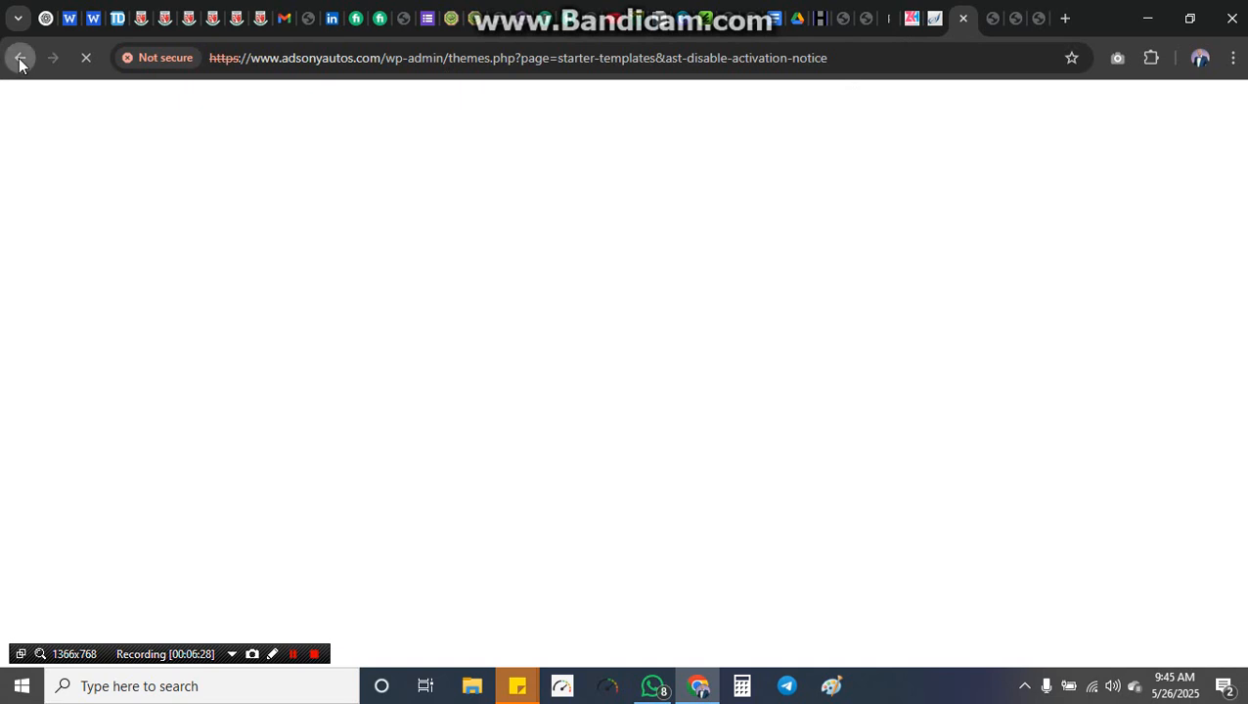
{"action": "left_click", "coordinate": [850, 56]}
{"action": "left_click", "coordinate": [851, 56]}
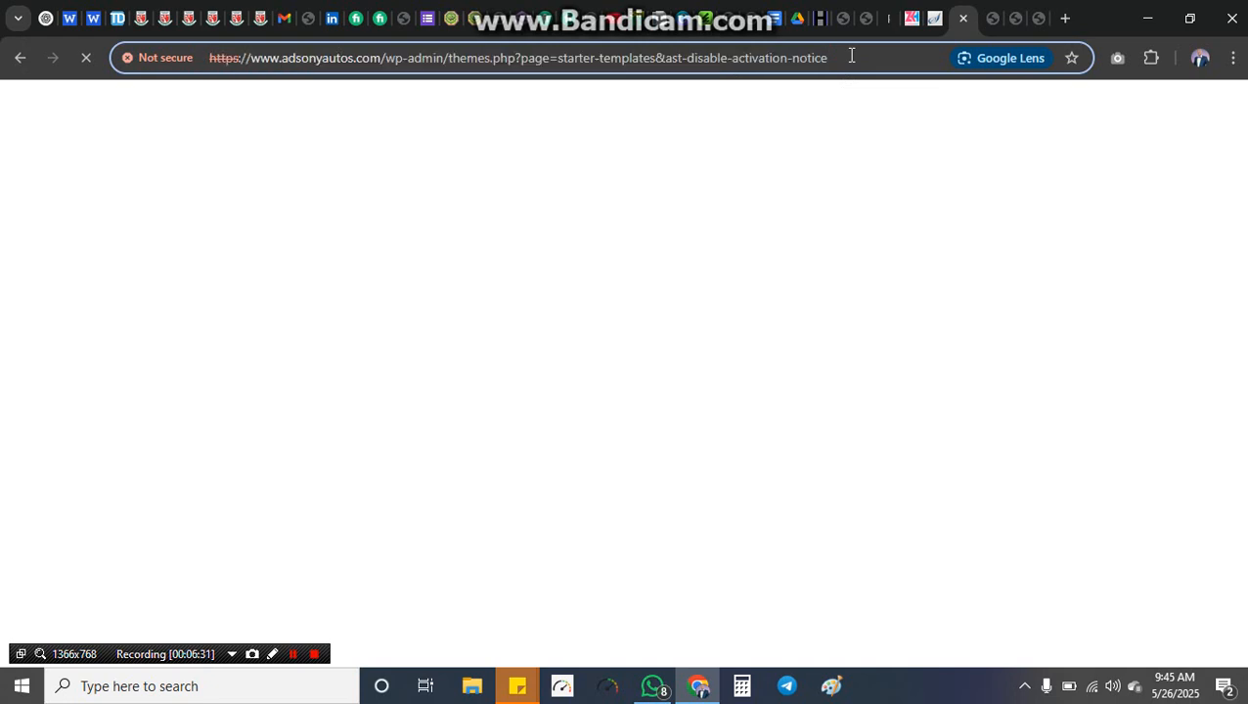
{"action": "key", "text": "BackSpace"}
{"action": "key", "text": "BackSpace"}
{"action": "key", "text": "BackSpace"}
{"action": "key", "text": "BackSpace"}
{"action": "key", "text": "BackSpace"}
{"action": "key", "text": "BackSpace"}
{"action": "key", "text": "BackSpace"}
{"action": "key", "text": "BackSpace"}
{"action": "key", "text": "BackSpace"}
{"action": "key", "text": "BackSpace"}
{"action": "key", "text": "BackSpace"}
{"action": "key", "text": "BackSpace"}
{"action": "key", "text": "BackSpace"}
{"action": "key", "text": "BackSpace"}
{"action": "key", "text": "BackSpace"}
{"action": "key", "text": "BackSpace"}
{"action": "key", "text": "BackSpace"}
{"action": "key", "text": "BackSpace"}
{"action": "key", "text": "BackSpace"}
{"action": "key", "text": "BackSpace"}
{"action": "key", "text": "BackSpace"}
{"action": "key", "text": "BackSpace"}
{"action": "key", "text": "BackSpace"}
{"action": "key", "text": "BackSpace"}
{"action": "key", "text": "BackSpace"}
{"action": "key", "text": "BackSpace"}
{"action": "key", "text": "BackSpace"}
{"action": "key", "text": "BackSpace"}
{"action": "key", "text": "BackSpace"}
{"action": "key", "text": "BackSpace"}
{"action": "key", "text": "BackSpace"}
{"action": "key", "text": "BackSpace"}
{"action": "key", "text": "BackSpace"}
{"action": "key", "text": "BackSpace"}
{"action": "key", "text": "BackSpace"}
{"action": "key", "text": "BackSpace"}
{"action": "key", "text": "BackSpace"}
{"action": "key", "text": "BackSpace"}
{"action": "key", "text": "BackSpace"}
{"action": "key", "text": "BackSpace"}
{"action": "key", "text": "BackSpace"}
{"action": "key", "text": "BackSpace"}
{"action": "key", "text": "BackSpace"}
{"action": "key", "text": "BackSpace"}
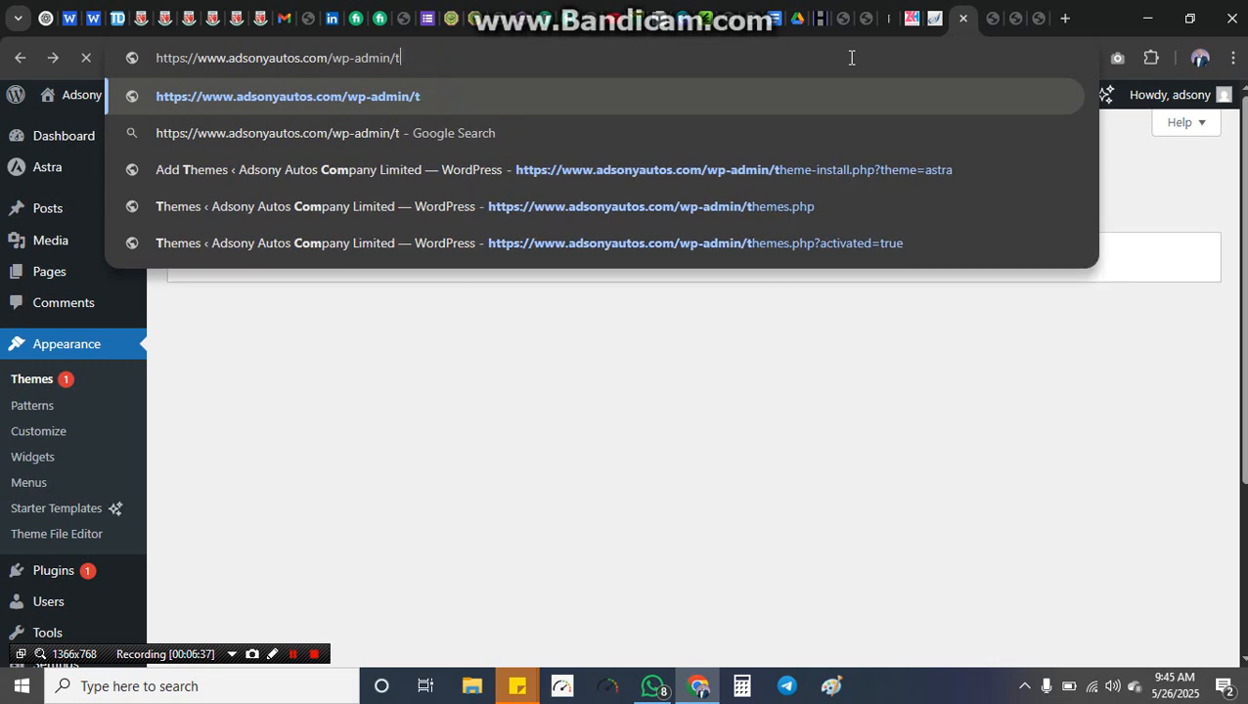
{"action": "key", "text": "BackSpace"}
{"action": "key", "text": "Return"}
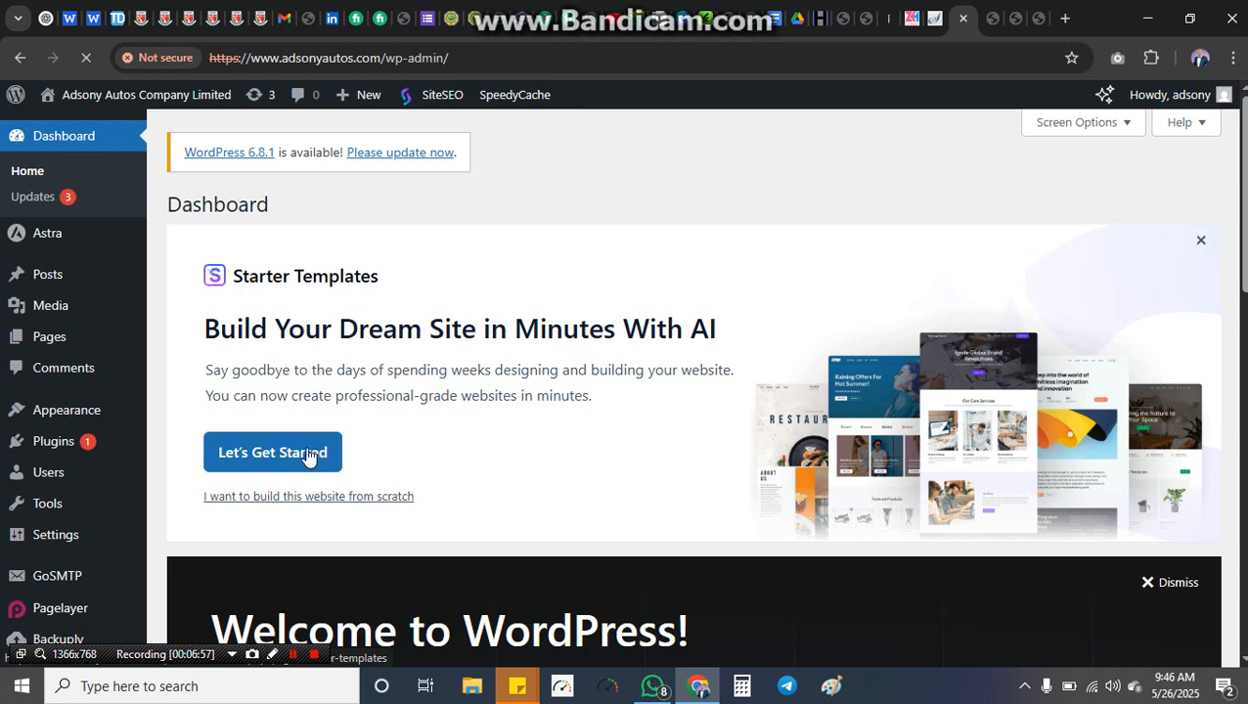
Step: Choose classic starter templates with Elementor as the page builder, declining the AI Builder offer
{"action": "left_click", "coordinate": [308, 454]}
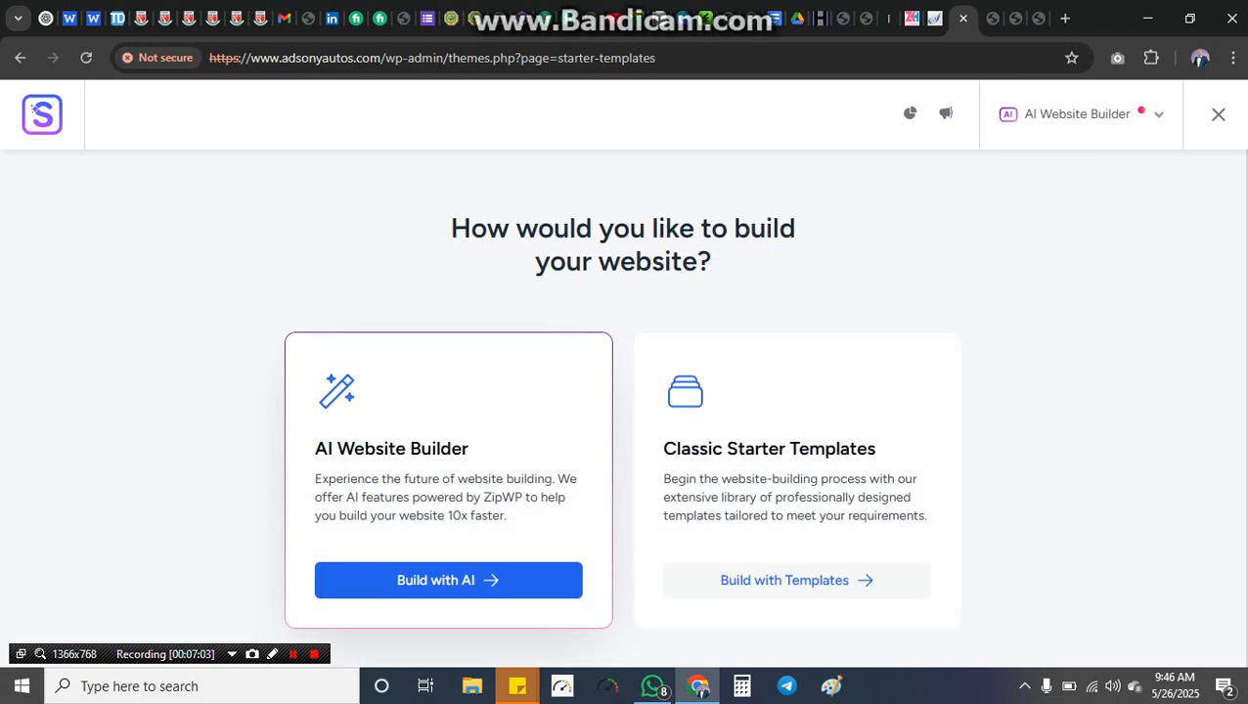
{"action": "left_click", "coordinate": [775, 582]}
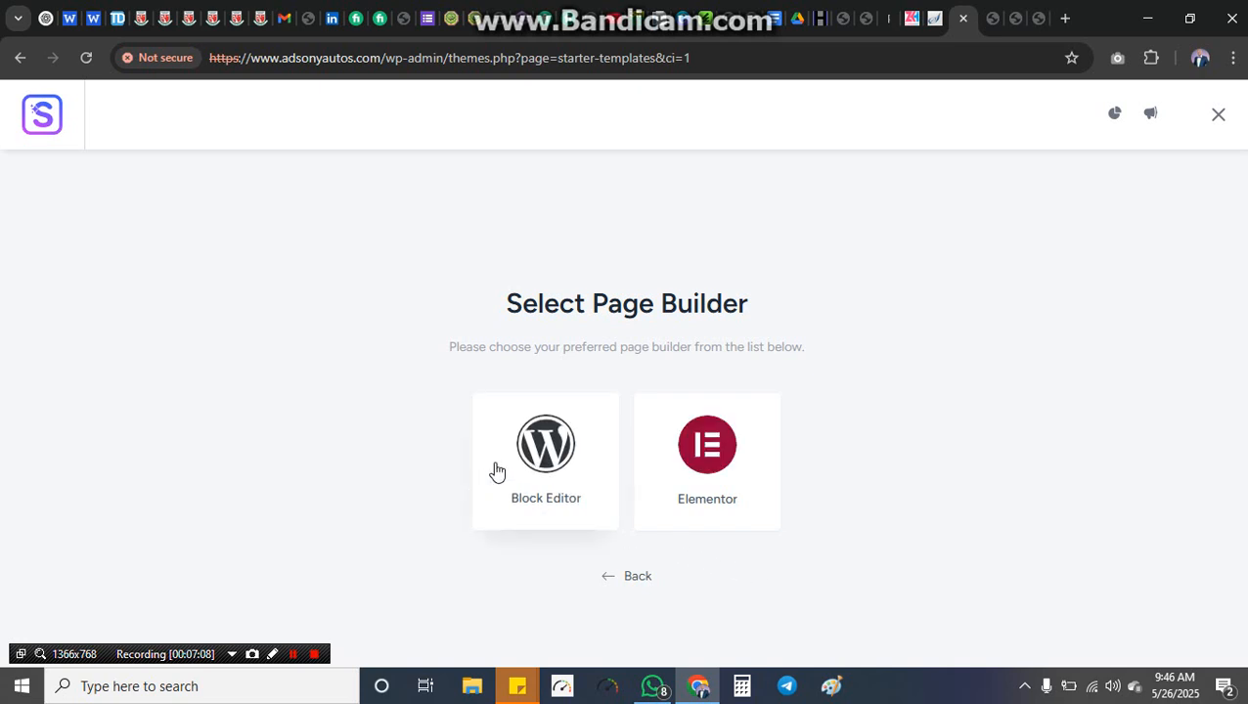
{"action": "left_click", "coordinate": [704, 466]}
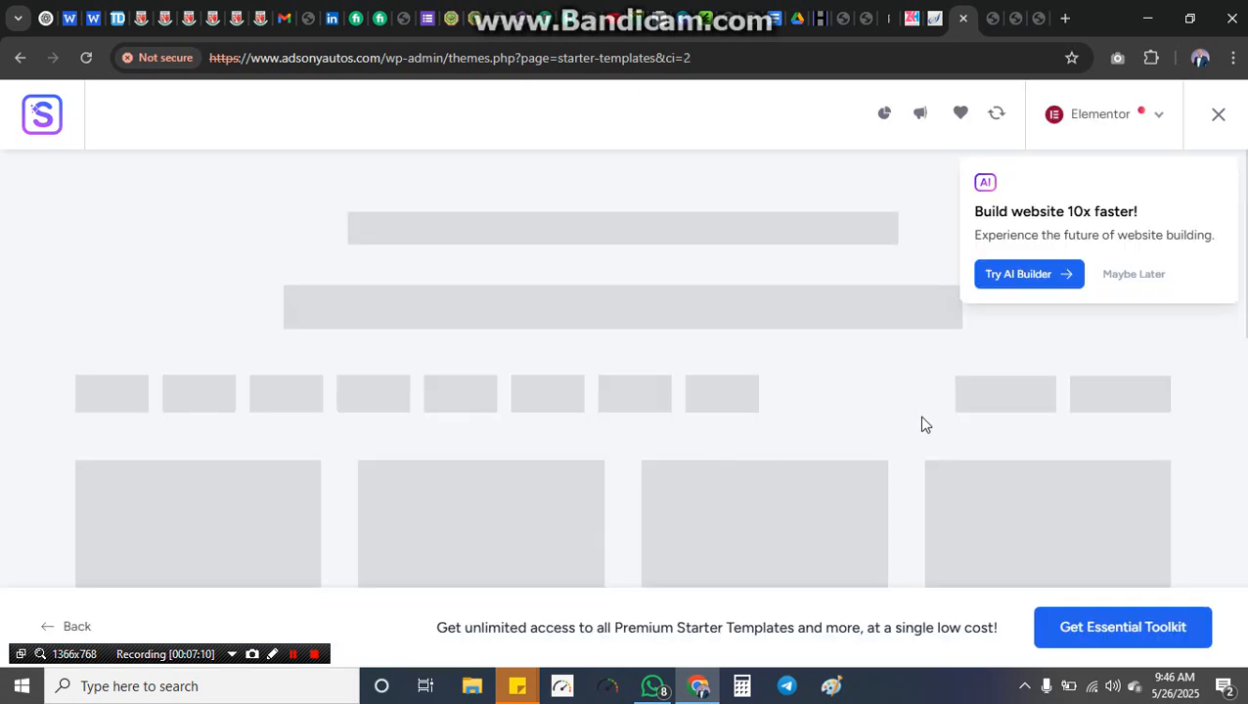
{"action": "left_click", "coordinate": [1134, 275]}
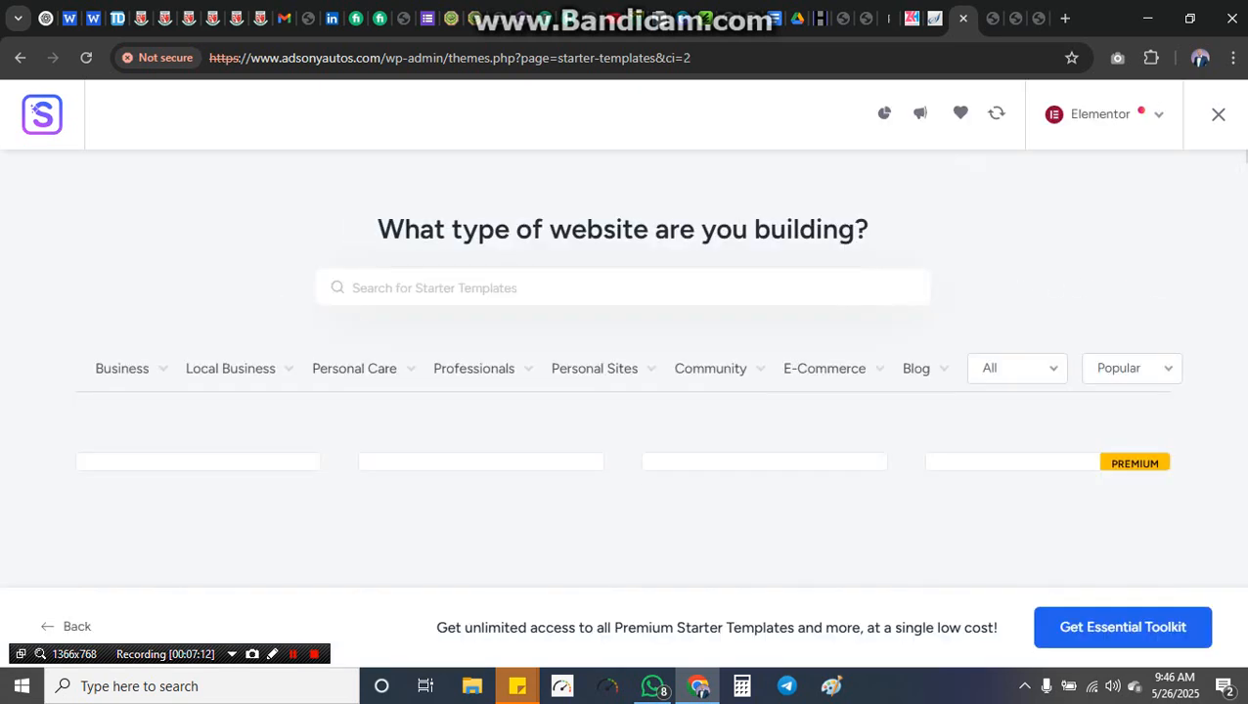
Step: Search the templates for 'car servi' and browse through the results
{"action": "type", "text": "ca"}
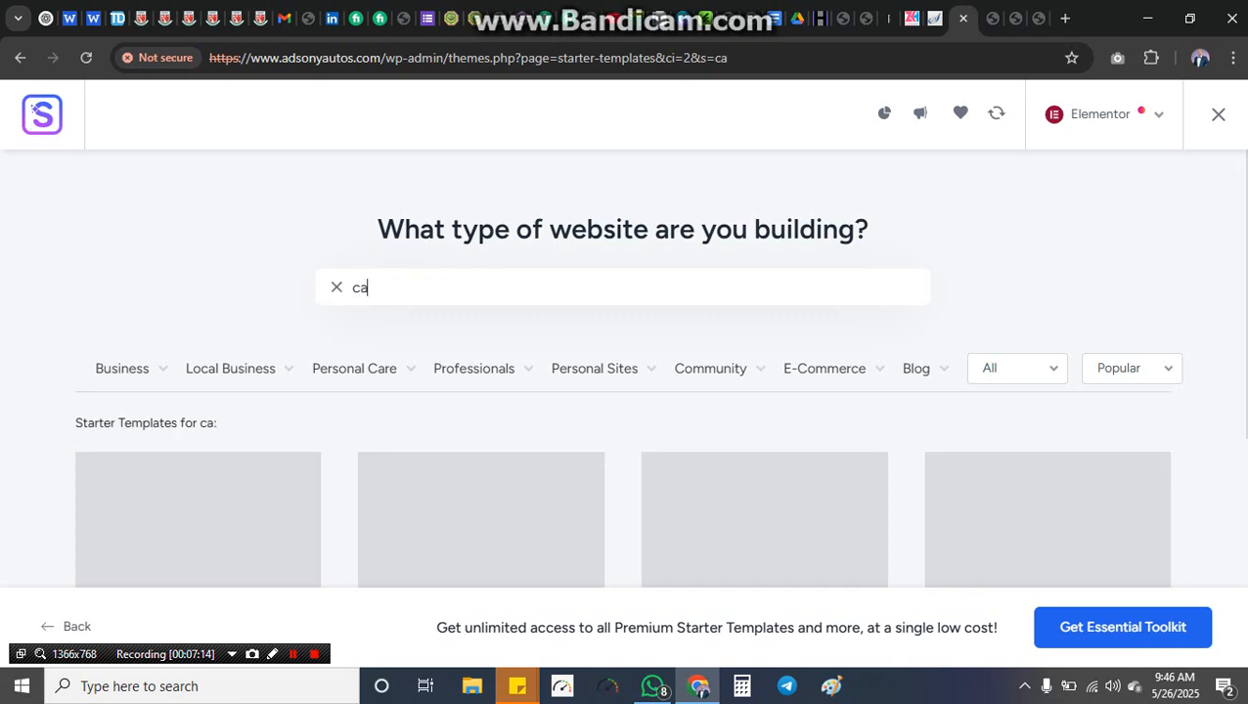
{"action": "type", "text": "r service"}
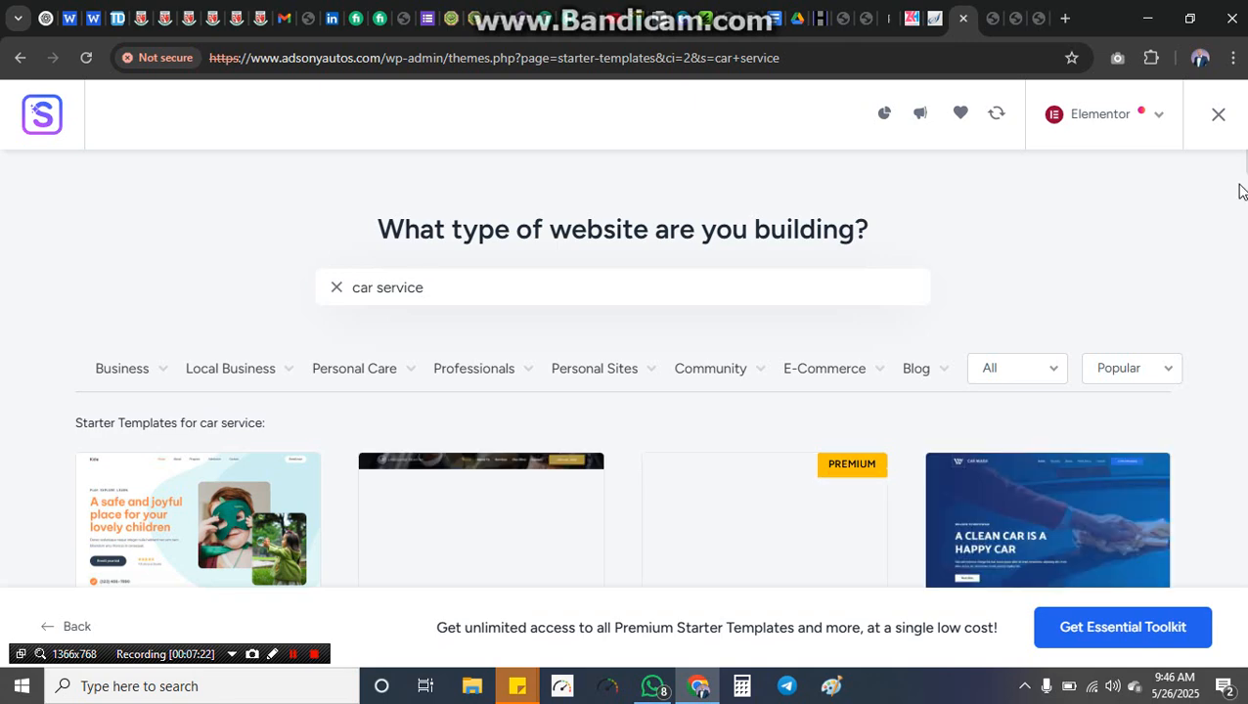
{"action": "scroll", "coordinate": [1244, 176], "scroll_direction": "down", "scroll_amount": 5}
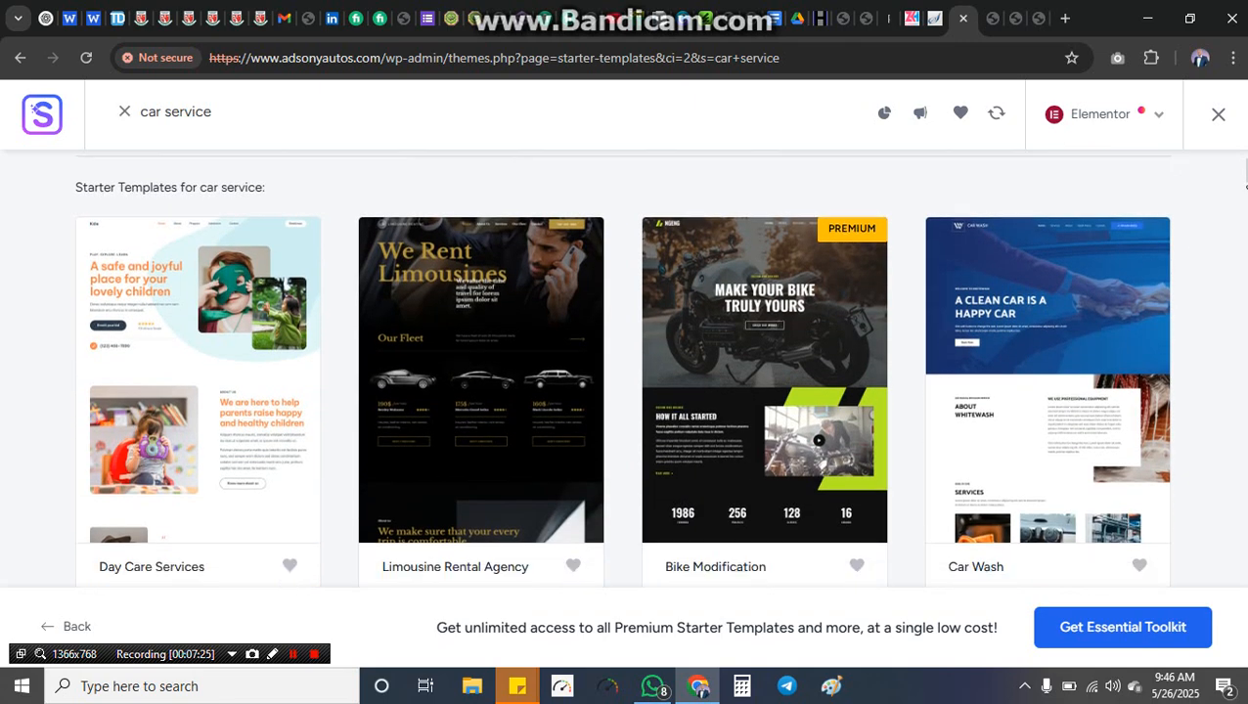
{"action": "scroll", "coordinate": [1244, 195], "scroll_direction": "up", "scroll_amount": 3}
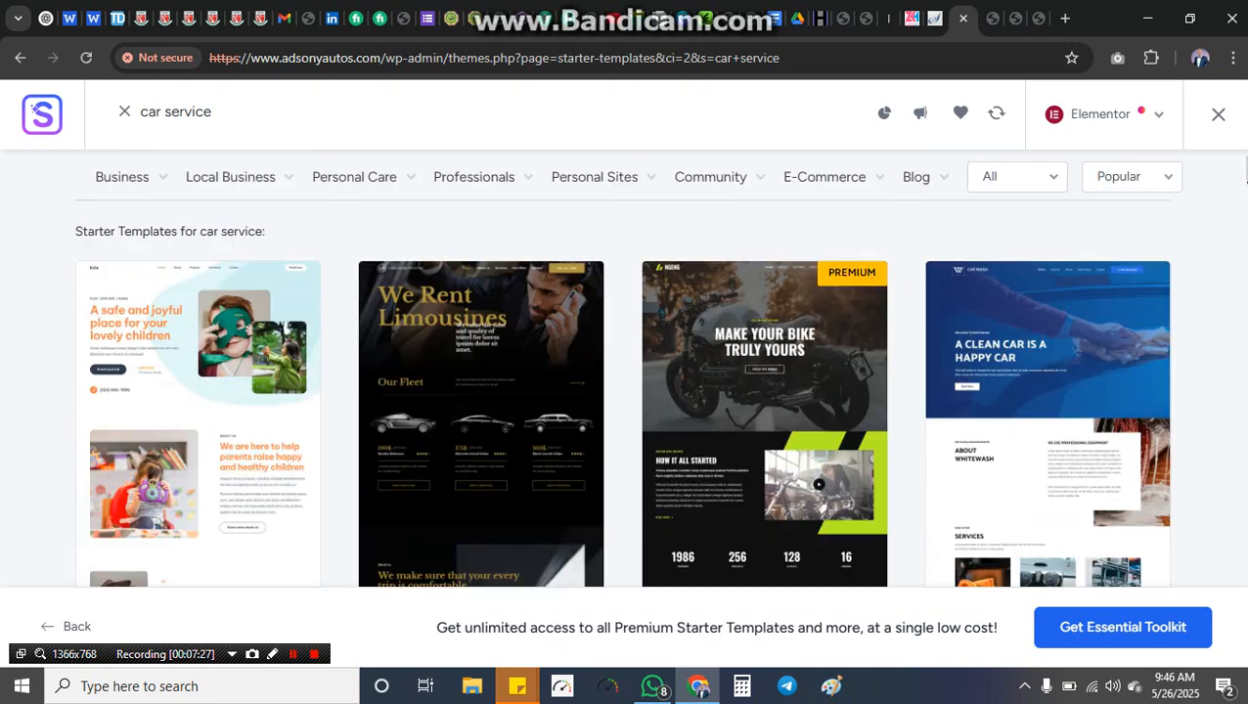
{"action": "scroll", "coordinate": [1245, 206], "scroll_direction": "down", "scroll_amount": 5}
{"action": "scroll", "coordinate": [1245, 205], "scroll_direction": "down", "scroll_amount": 7}
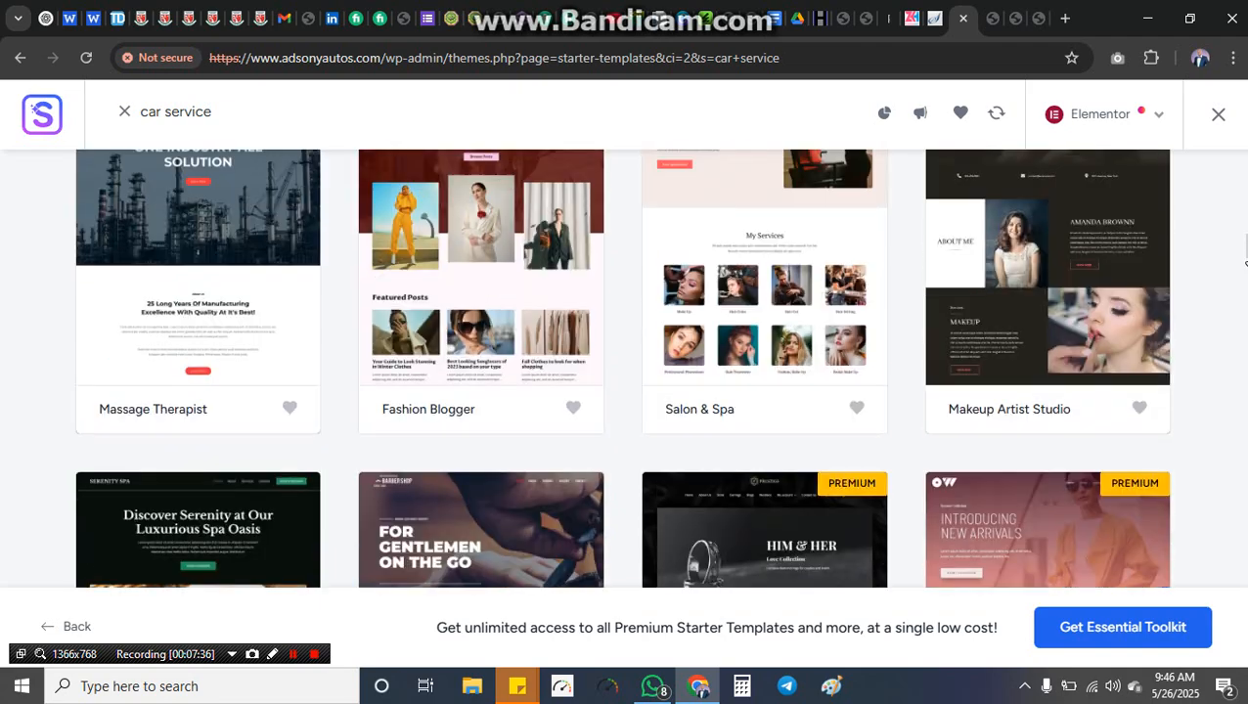
{"action": "scroll", "coordinate": [1240, 161], "scroll_direction": "up", "scroll_amount": 2}
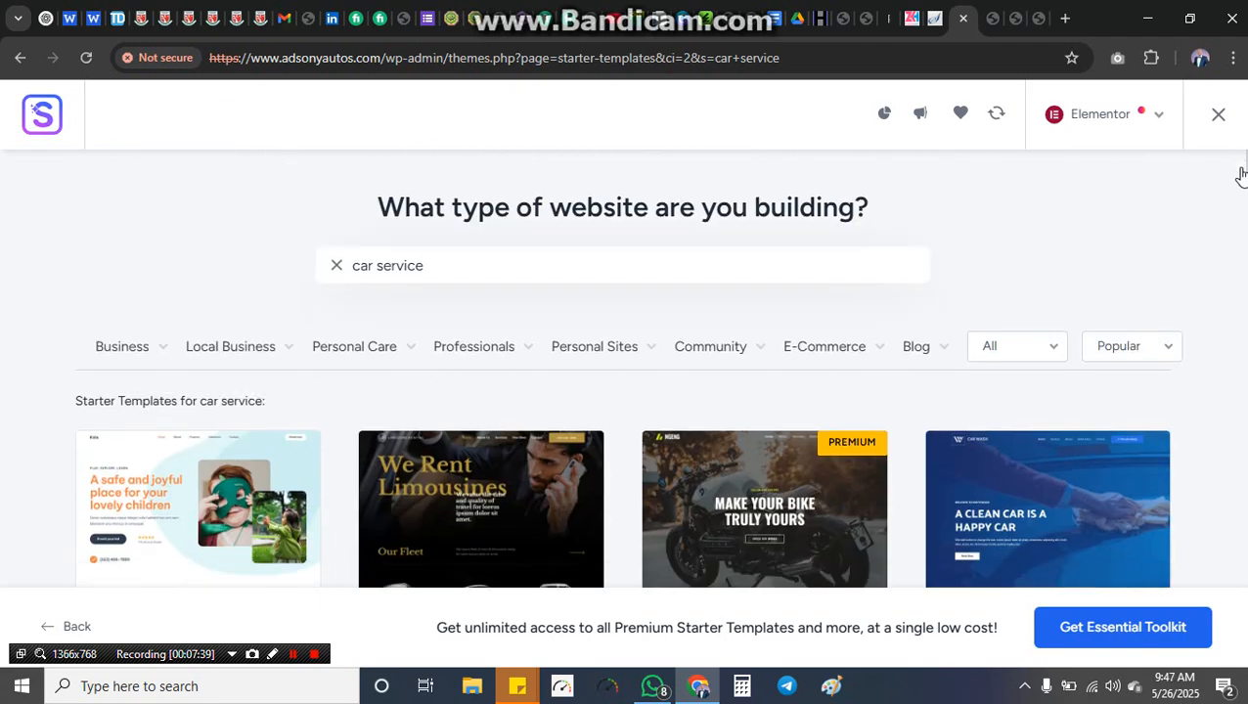
{"action": "scroll", "coordinate": [1240, 181], "scroll_direction": "down", "scroll_amount": 3}
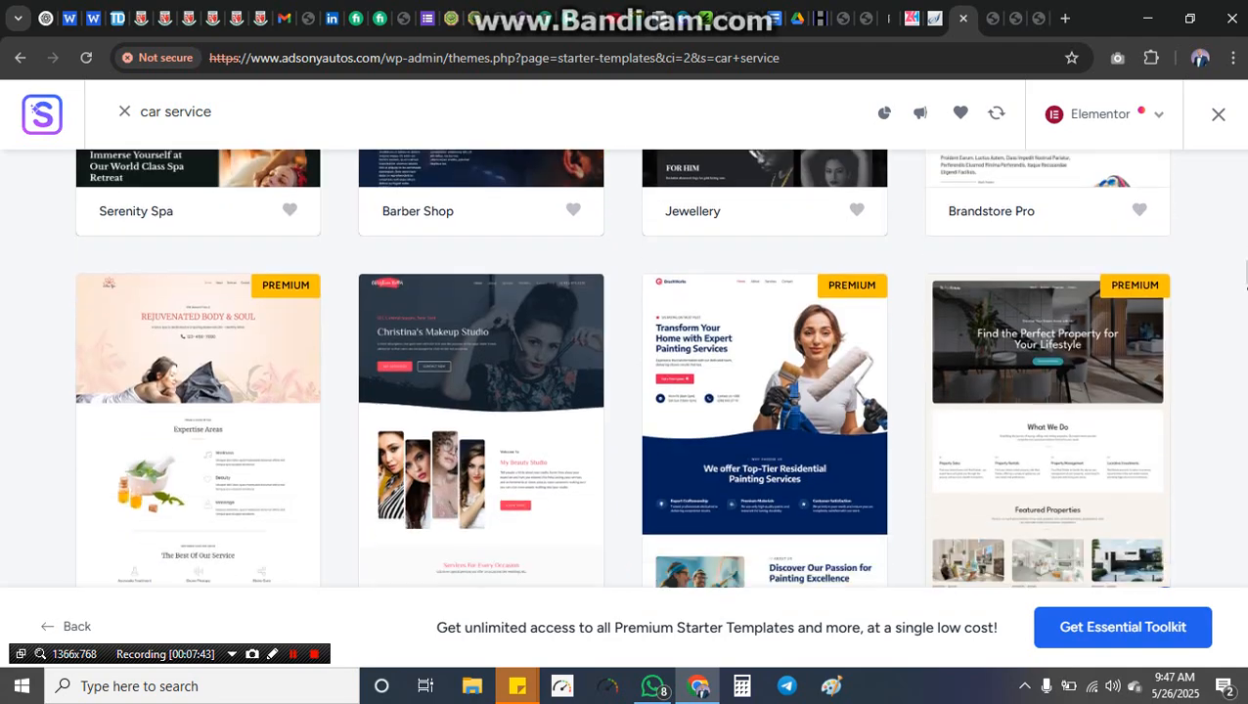
{"action": "scroll", "coordinate": [1244, 291], "scroll_direction": "down", "scroll_amount": 7}
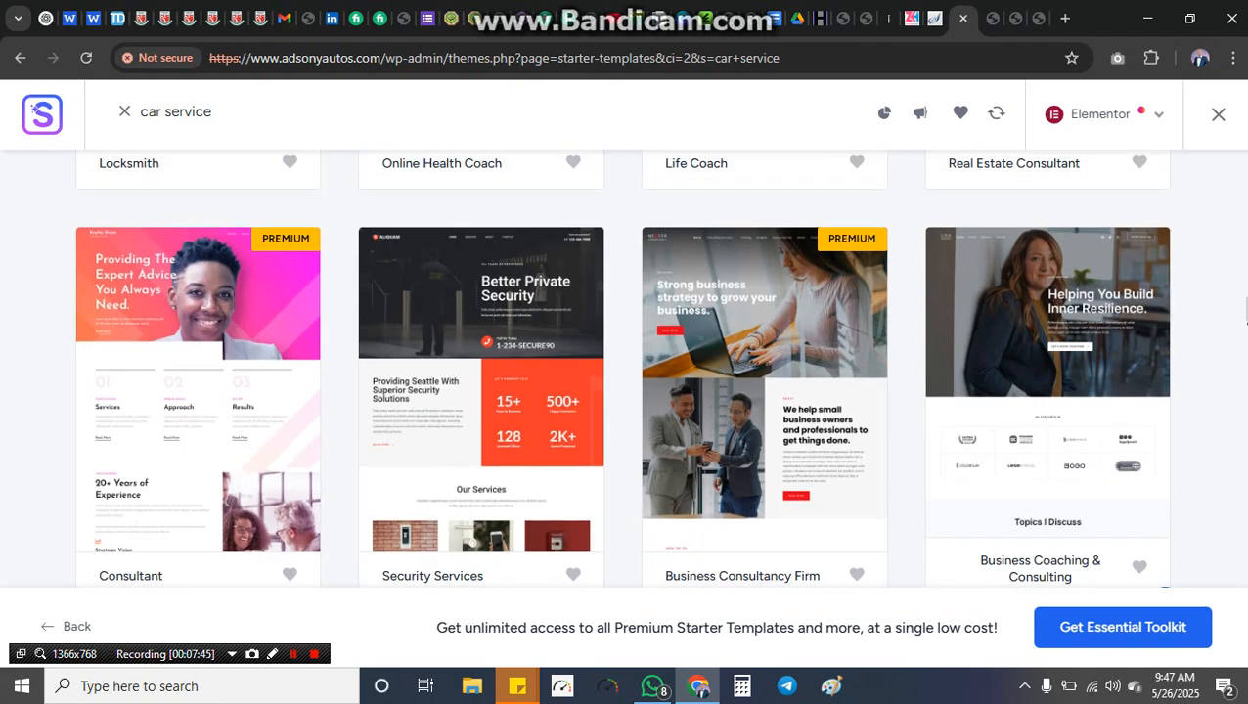
{"action": "left_click_drag", "start_coordinate": [1243, 311], "coordinate": [1203, 84]}
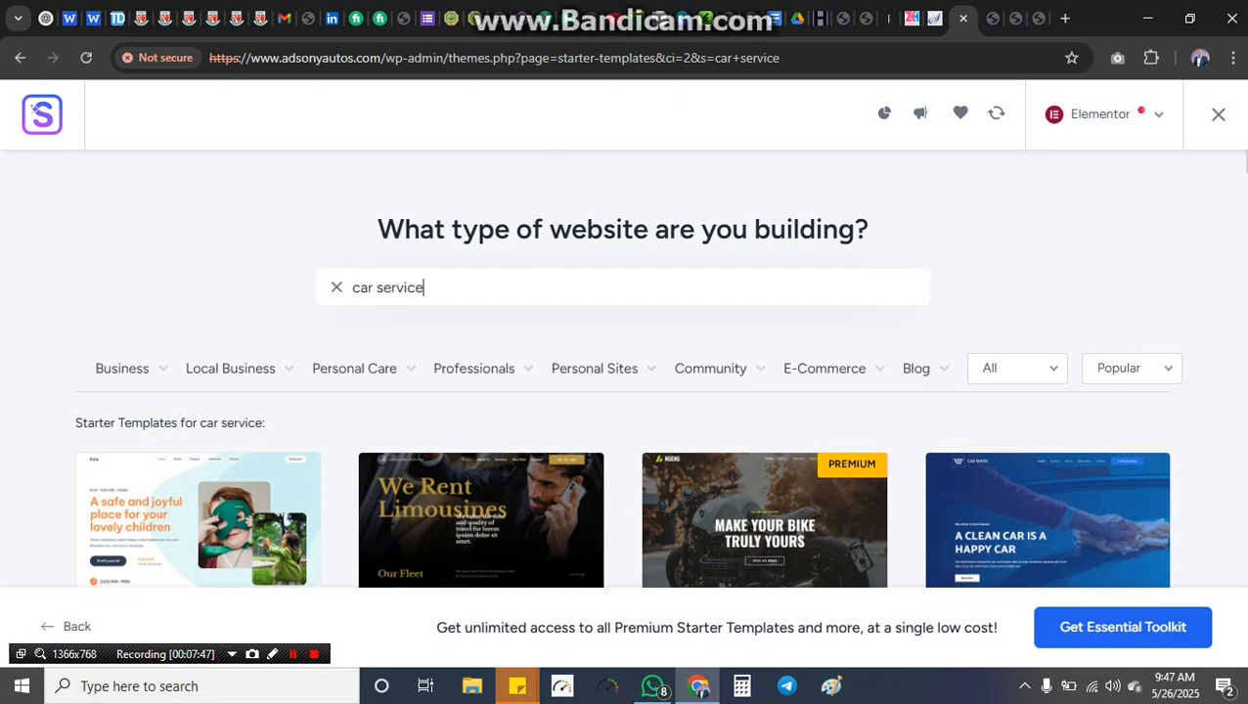
Step: Narrow the search to 'car' and select the Car Repair template
{"action": "key", "text": "BackSpace"}
{"action": "key", "text": "BackSpace"}
{"action": "key", "text": "BackSpace"}
{"action": "key", "text": "BackSpace"}
{"action": "key", "text": "BackSpace"}
{"action": "key", "text": "BackSpace"}
{"action": "key", "text": "BackSpace"}
{"action": "key", "text": "BackSpace"}
{"action": "key", "text": "BackSpace"}
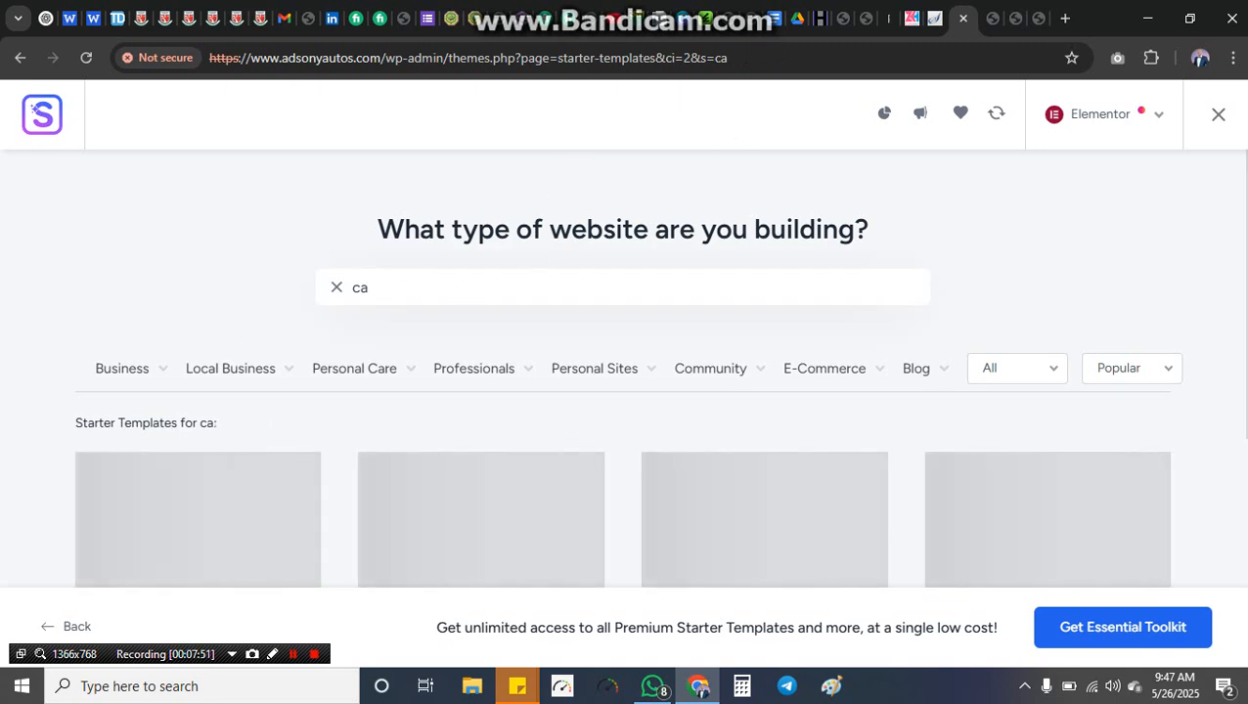
{"action": "type", "text": "r"}
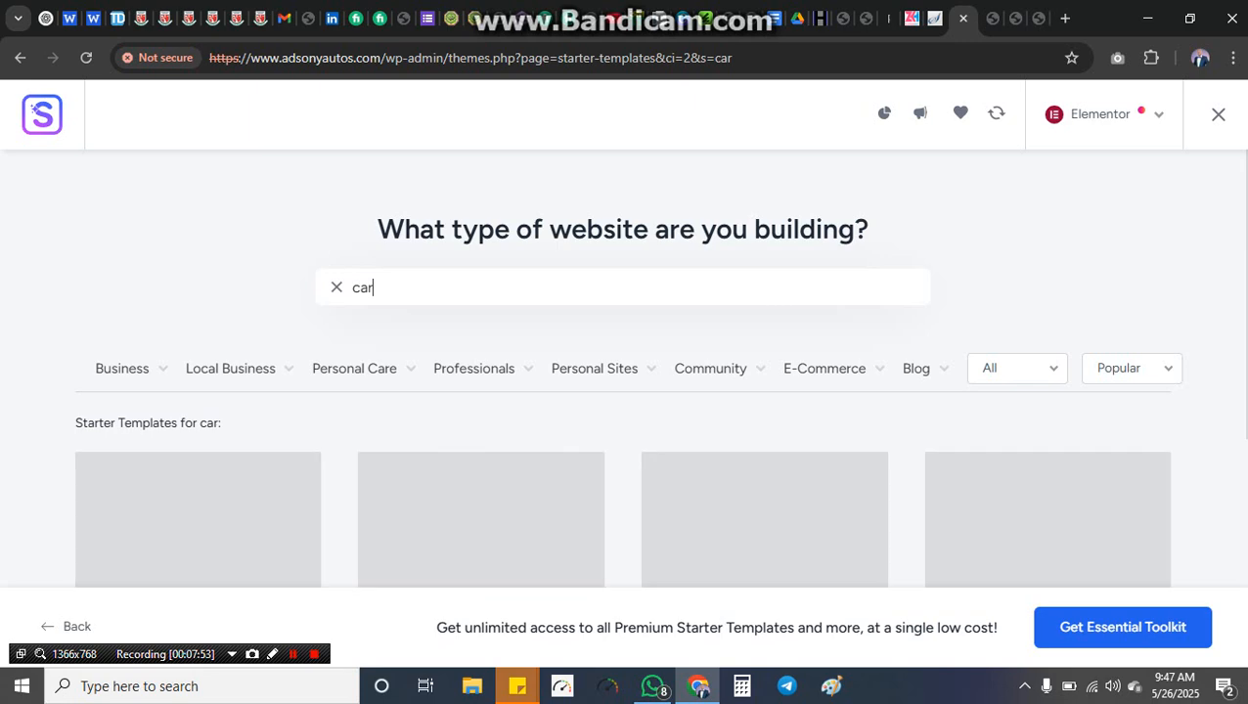
{"action": "scroll", "coordinate": [622, 391], "scroll_direction": "down", "scroll_amount": 5}
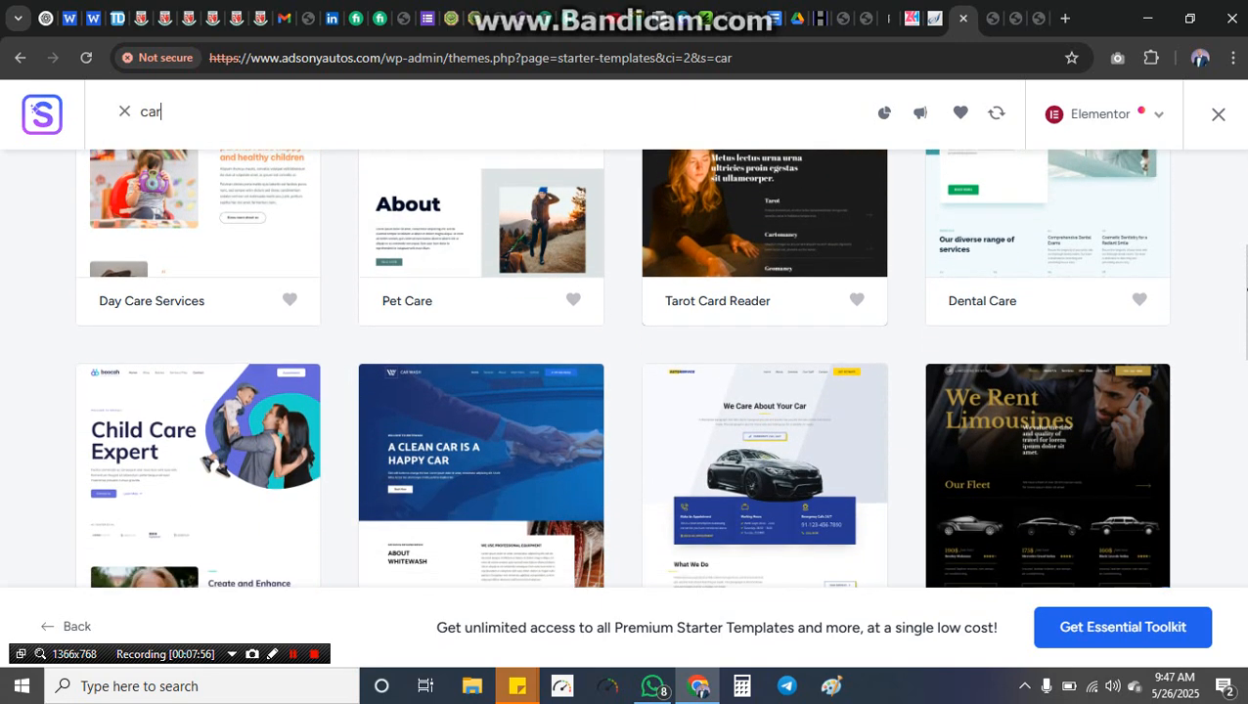
{"action": "left_click_drag", "start_coordinate": [1245, 288], "coordinate": [1244, 328]}
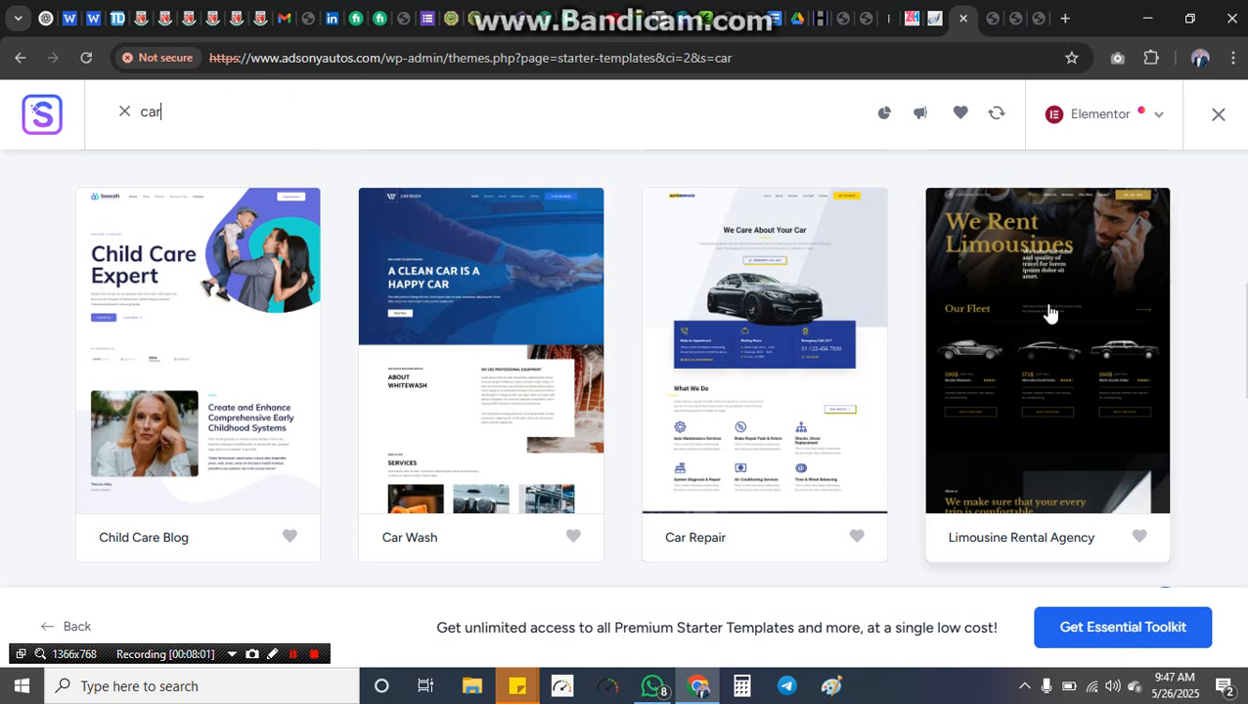
{"action": "left_click", "coordinate": [795, 357]}
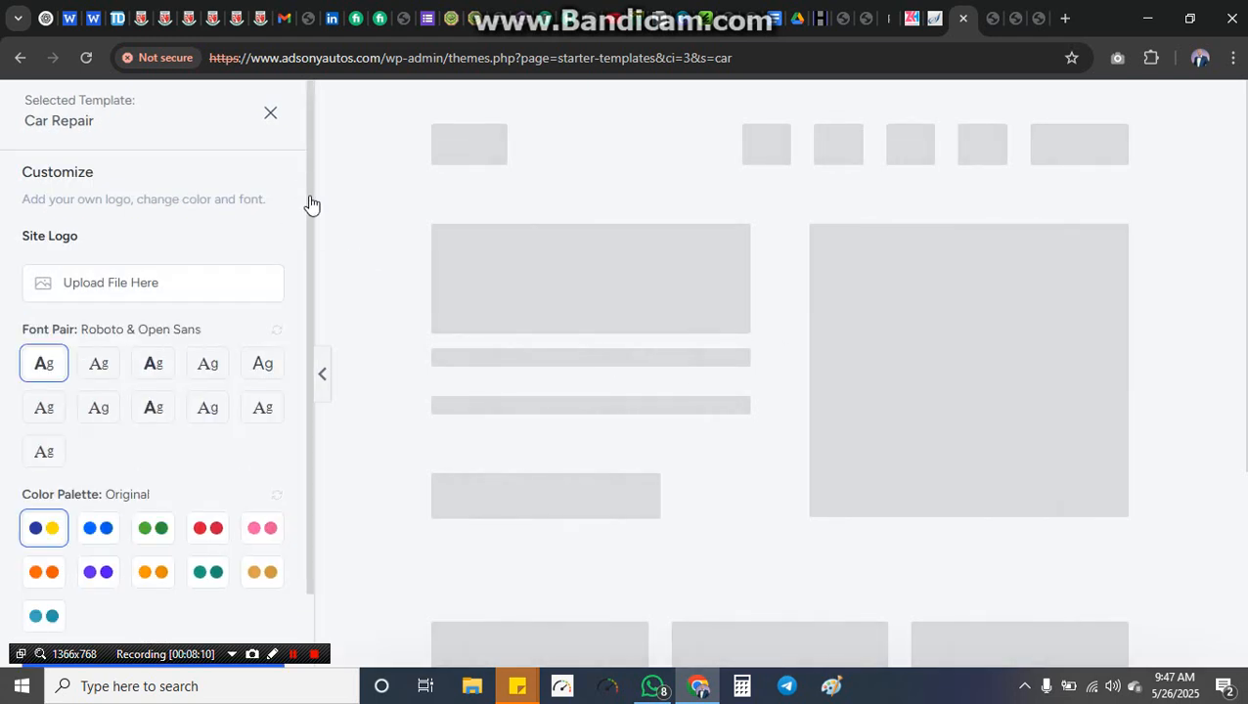
Step: Keep default logo, fonts and colours, then add Bookings, Automation, Live Chat and eCommerce features
{"action": "scroll", "coordinate": [288, 313], "scroll_direction": "down", "scroll_amount": 2}
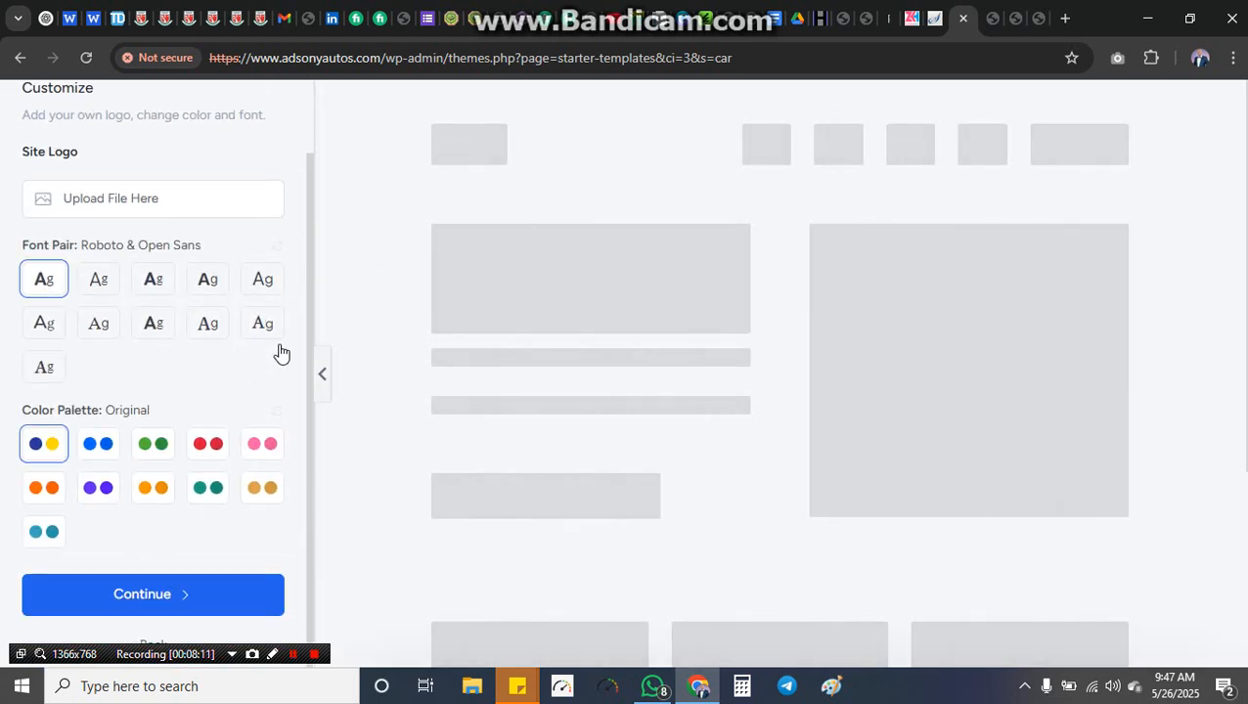
{"action": "left_click", "coordinate": [179, 598]}
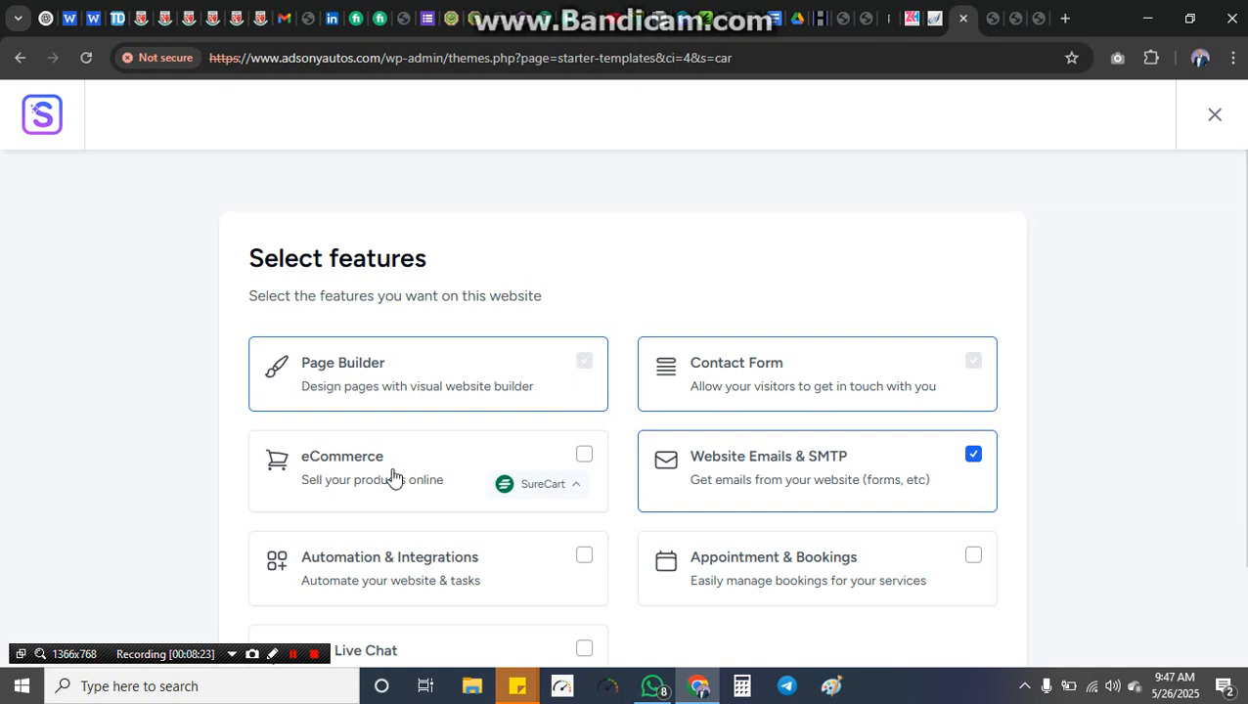
{"action": "scroll", "coordinate": [626, 408], "scroll_direction": "down", "scroll_amount": 3}
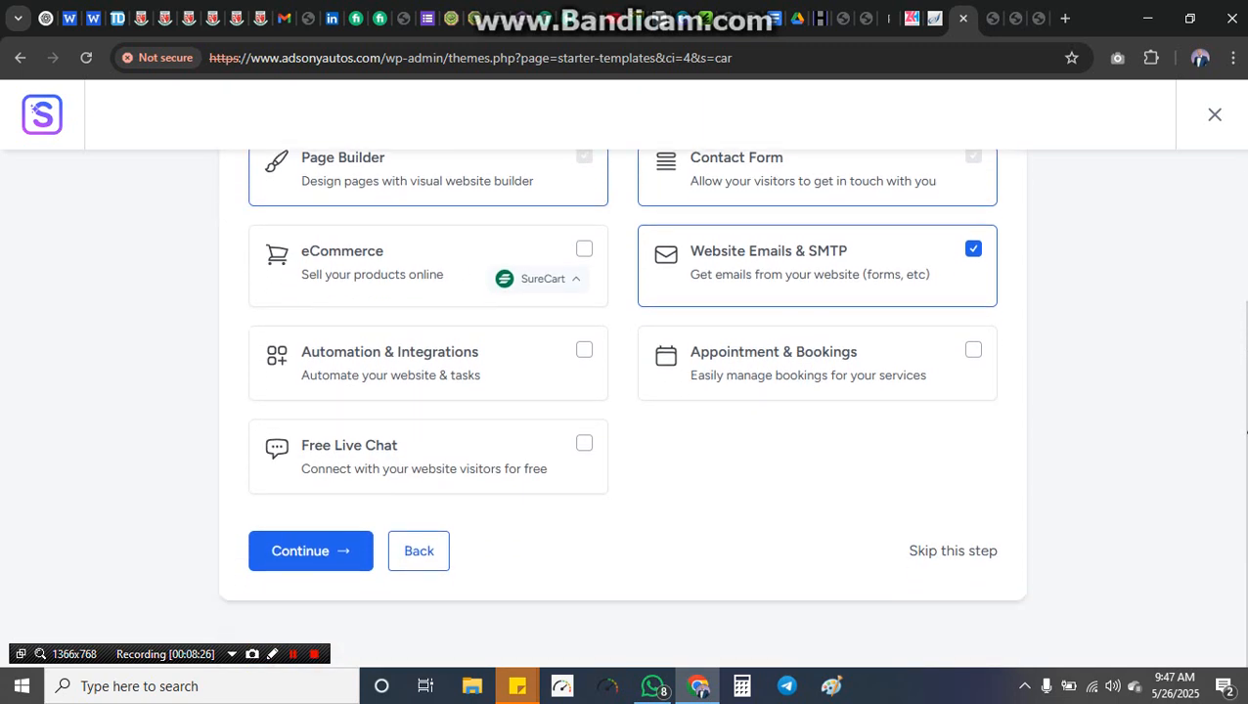
{"action": "left_click", "coordinate": [978, 354]}
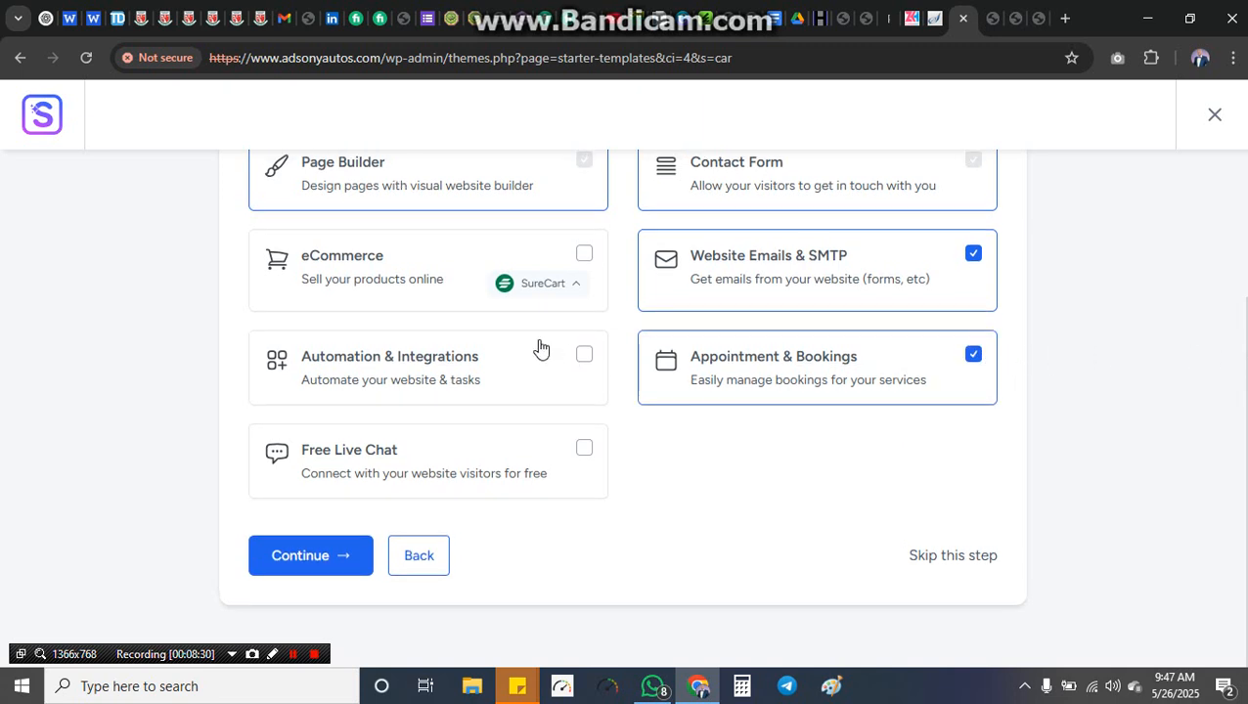
{"action": "left_click", "coordinate": [585, 357]}
{"action": "left_click", "coordinate": [583, 452]}
{"action": "left_click", "coordinate": [583, 256]}
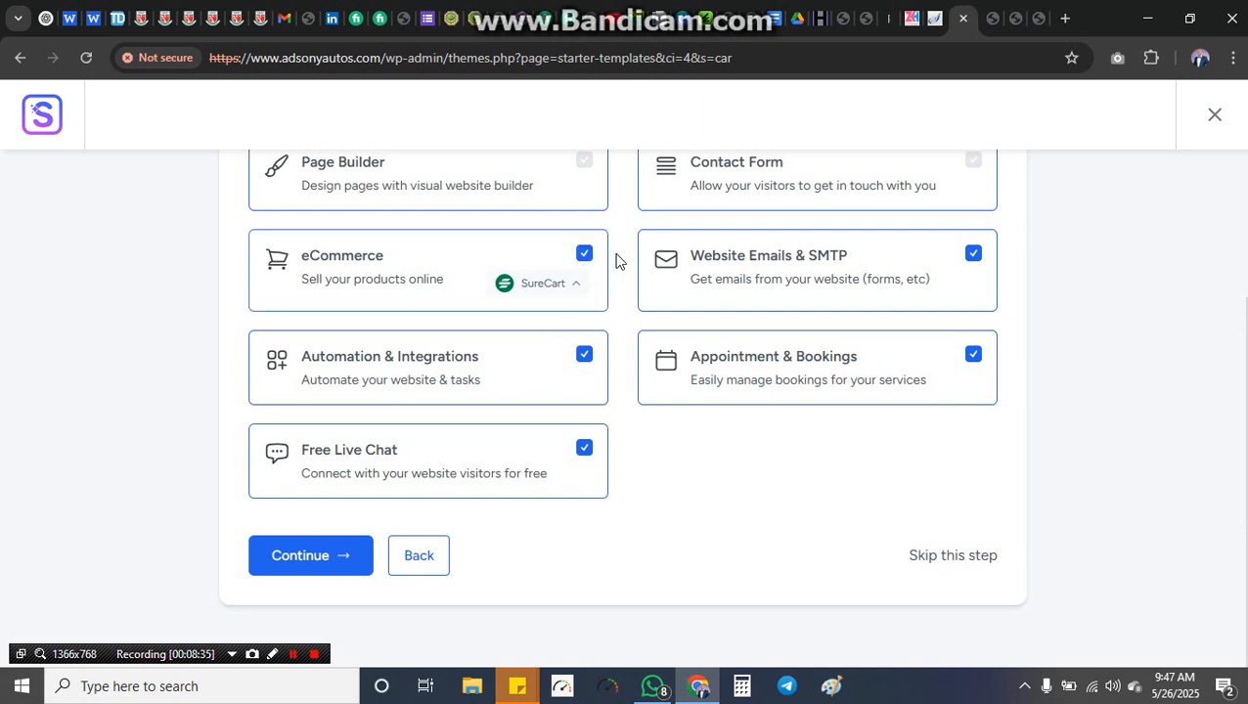
{"action": "left_click", "coordinate": [340, 565]}
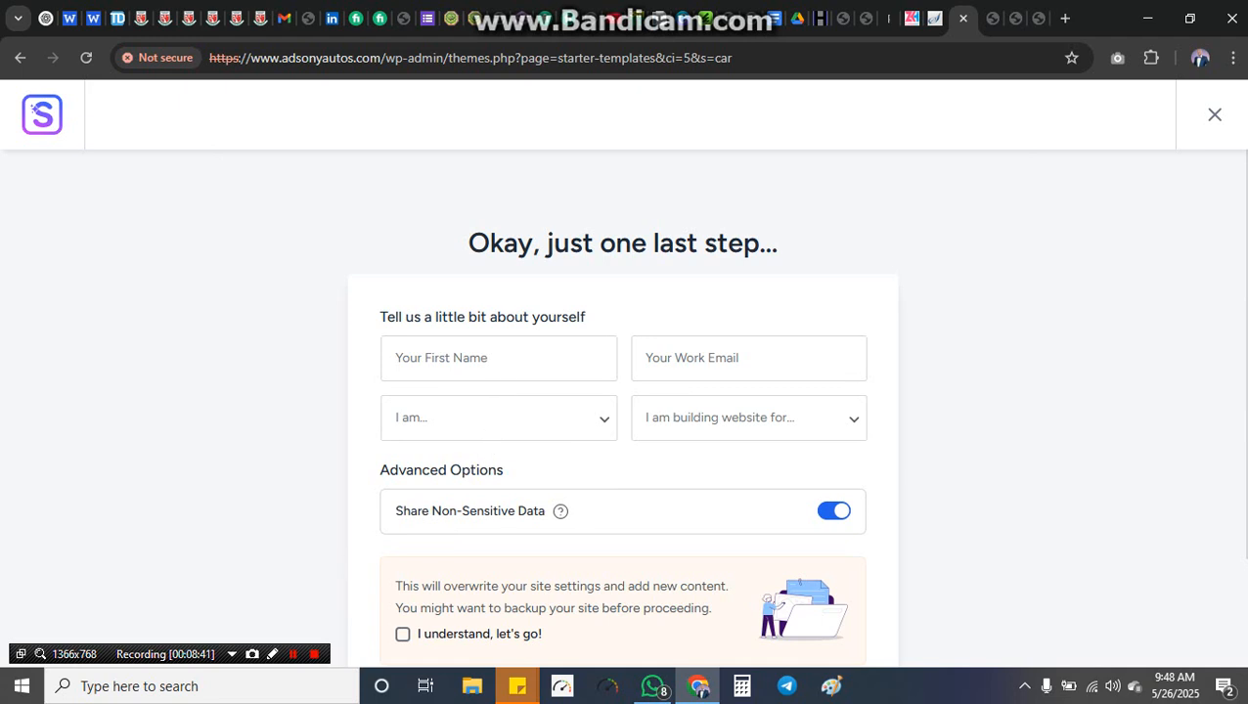
Step: Enter first name and work e-mail, choose Expert and My Client, accept the overwrite, and submit
{"action": "left_click", "coordinate": [524, 366]}
{"action": "left_click", "coordinate": [528, 419]}
{"action": "key", "text": "Tab"}
{"action": "left_click", "coordinate": [780, 416]}
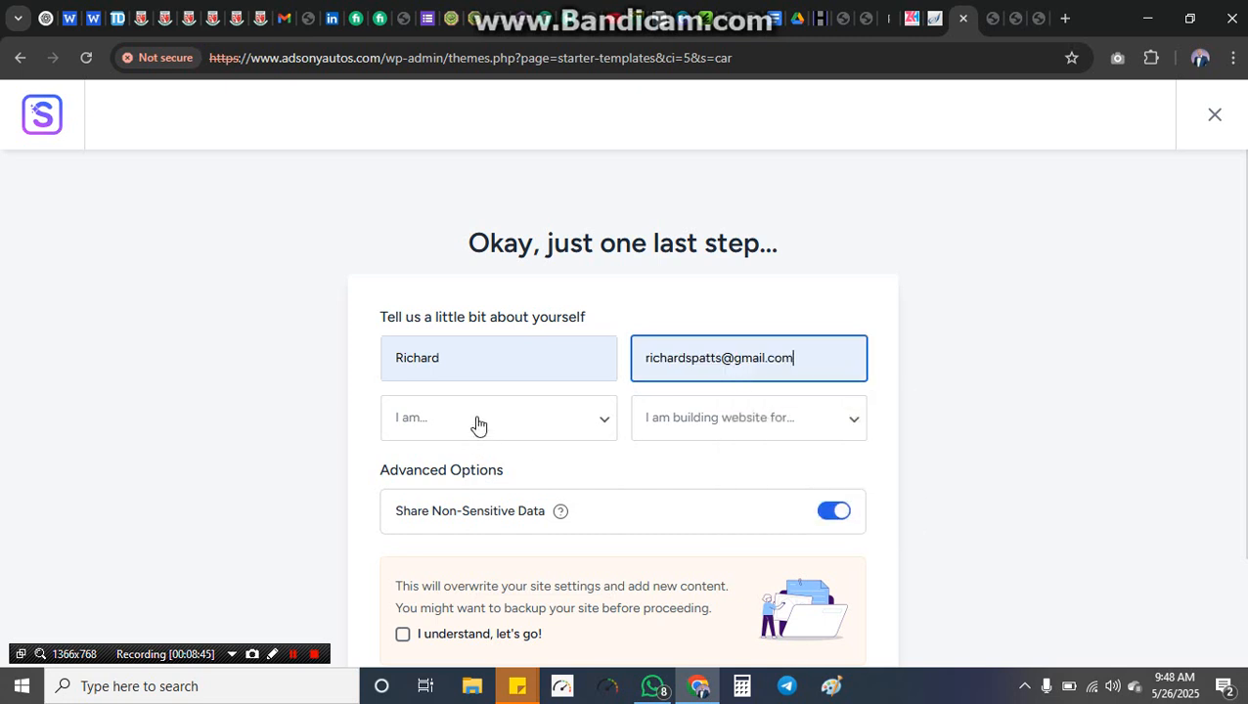
{"action": "left_click", "coordinate": [478, 423]}
{"action": "left_click", "coordinate": [437, 524]}
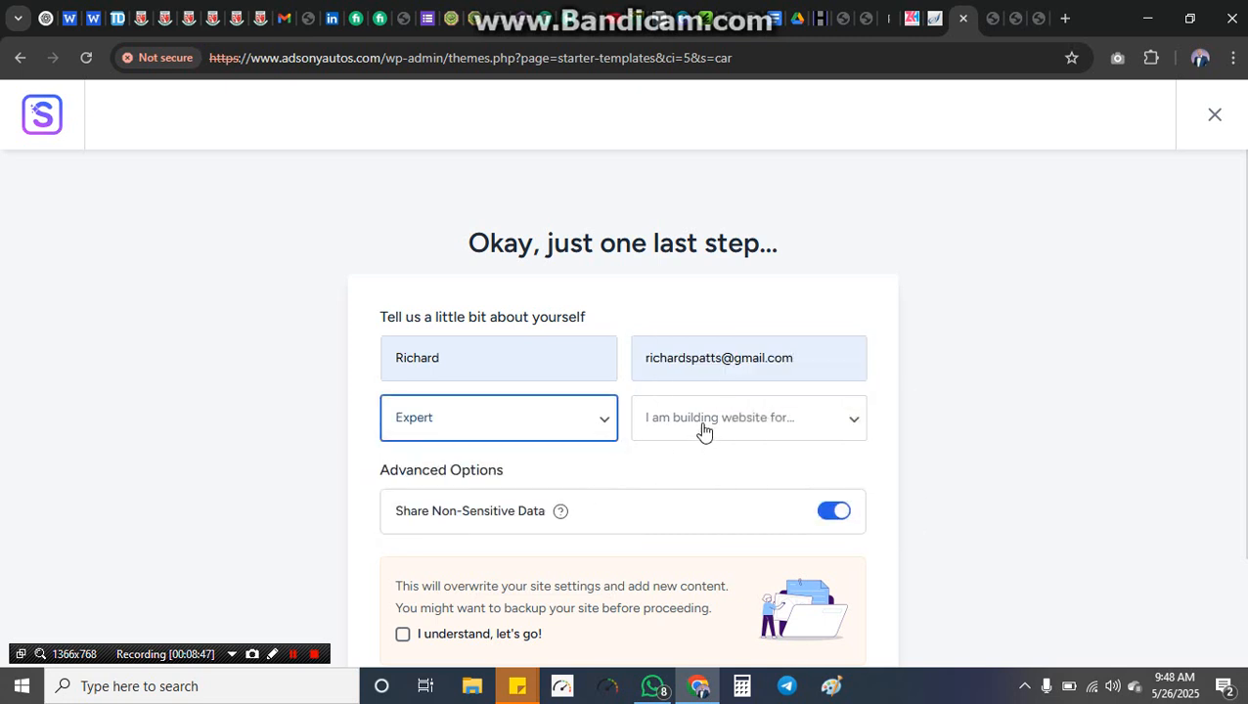
{"action": "left_click", "coordinate": [704, 429]}
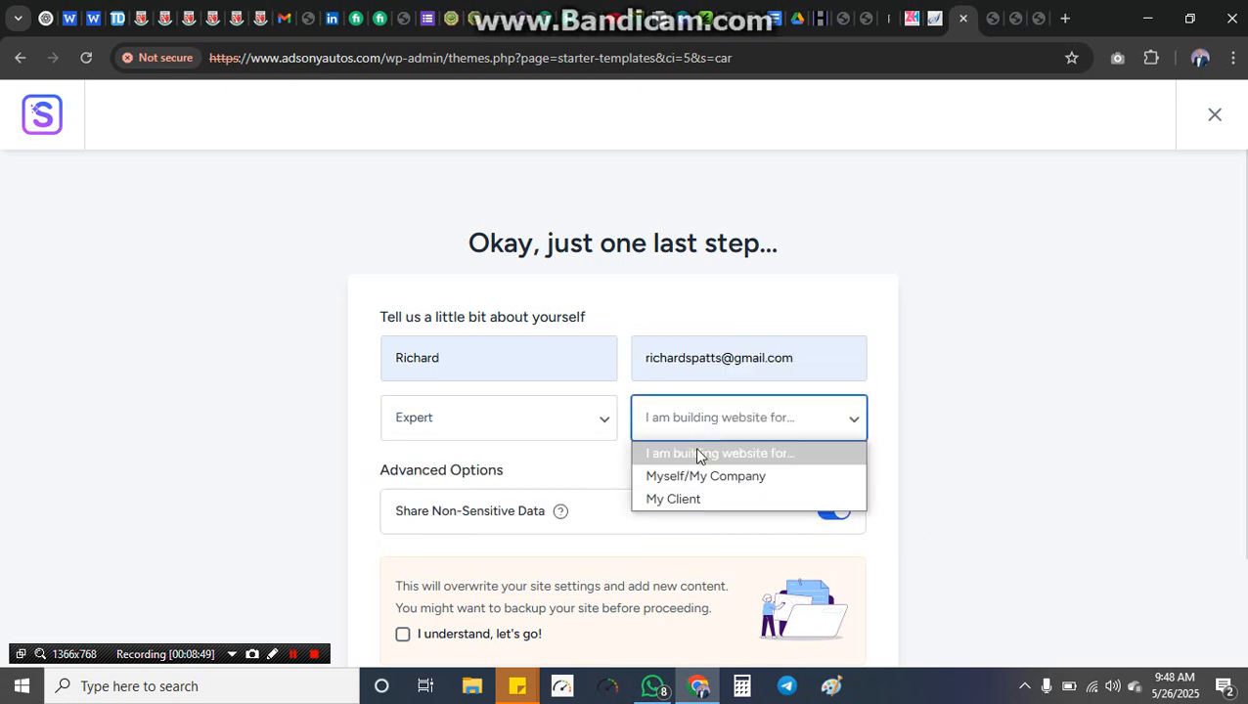
{"action": "left_click", "coordinate": [680, 499]}
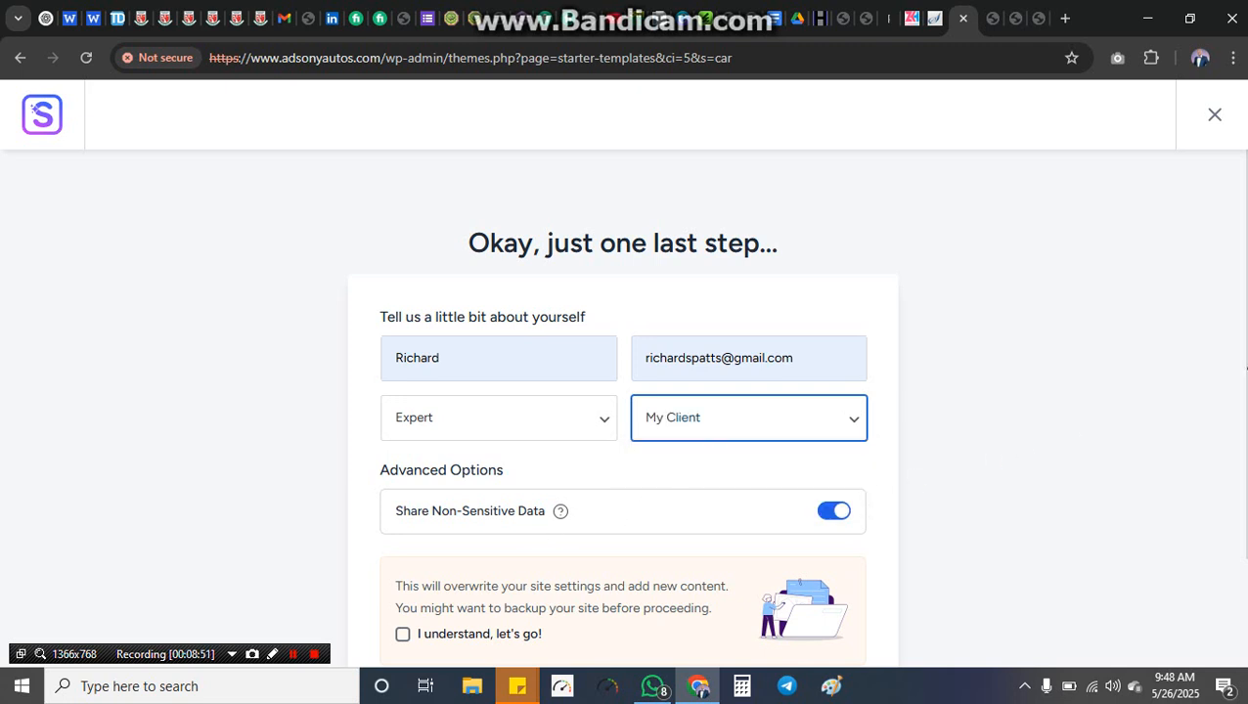
{"action": "scroll", "coordinate": [492, 582], "scroll_direction": "down", "scroll_amount": 1}
{"action": "left_click", "coordinate": [404, 524]}
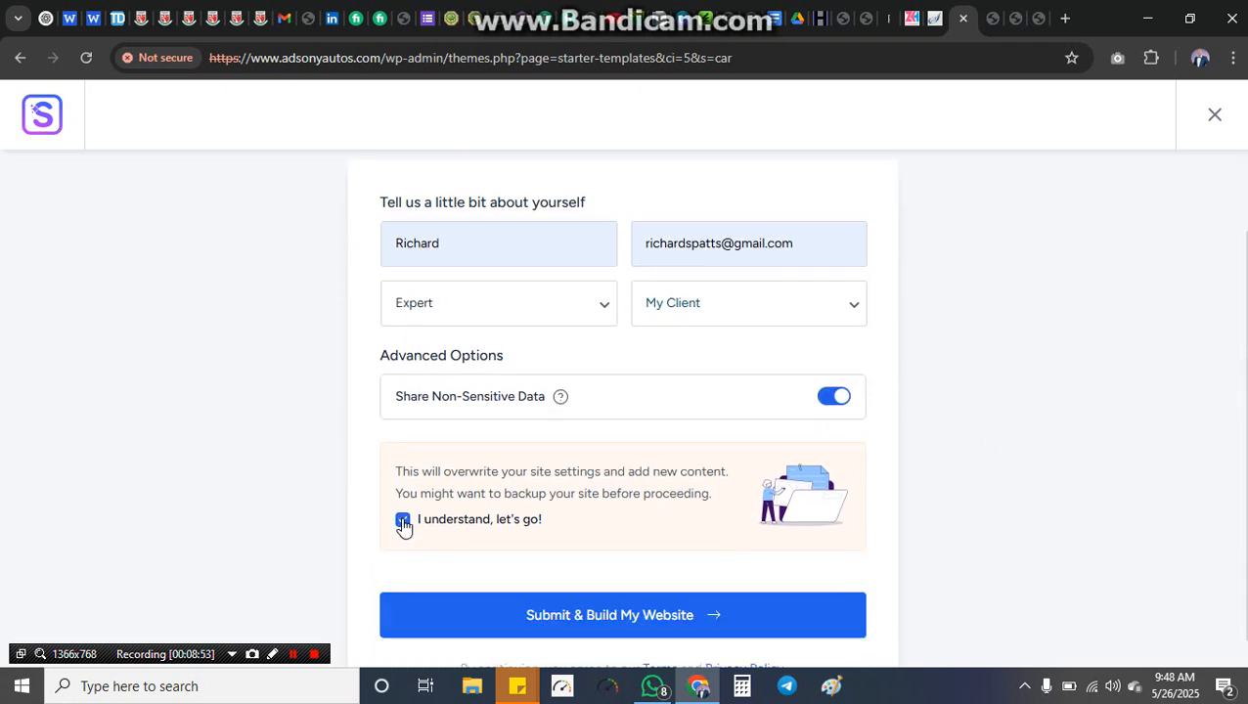
{"action": "left_click", "coordinate": [595, 617]}
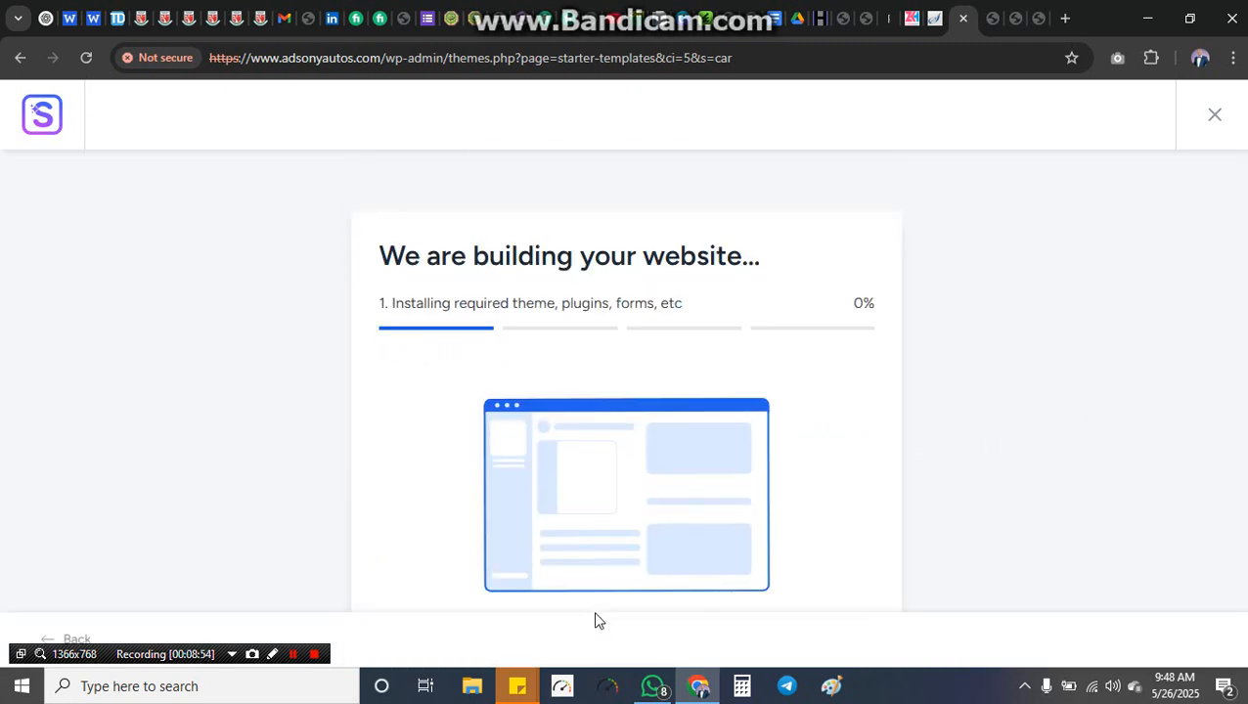